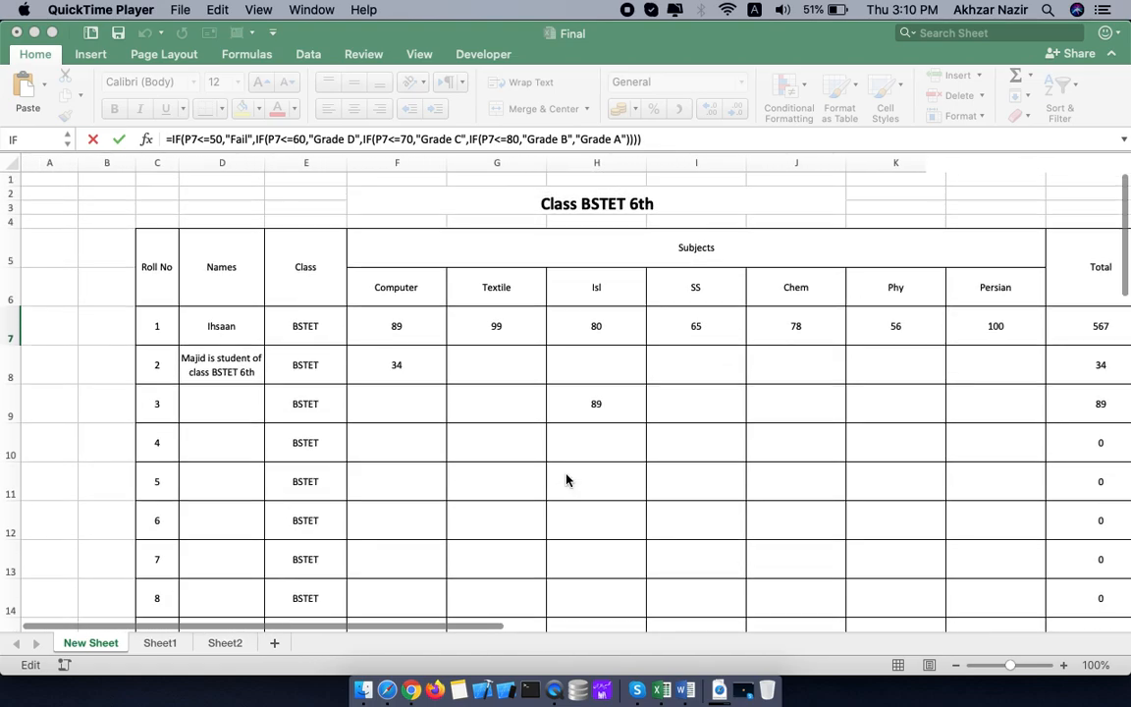
- Examine the formulas behind the Total, Count, Minimum and Average cells in row 7
scroll(567, 479, right, 5)
scroll(567, 479, up, 1)
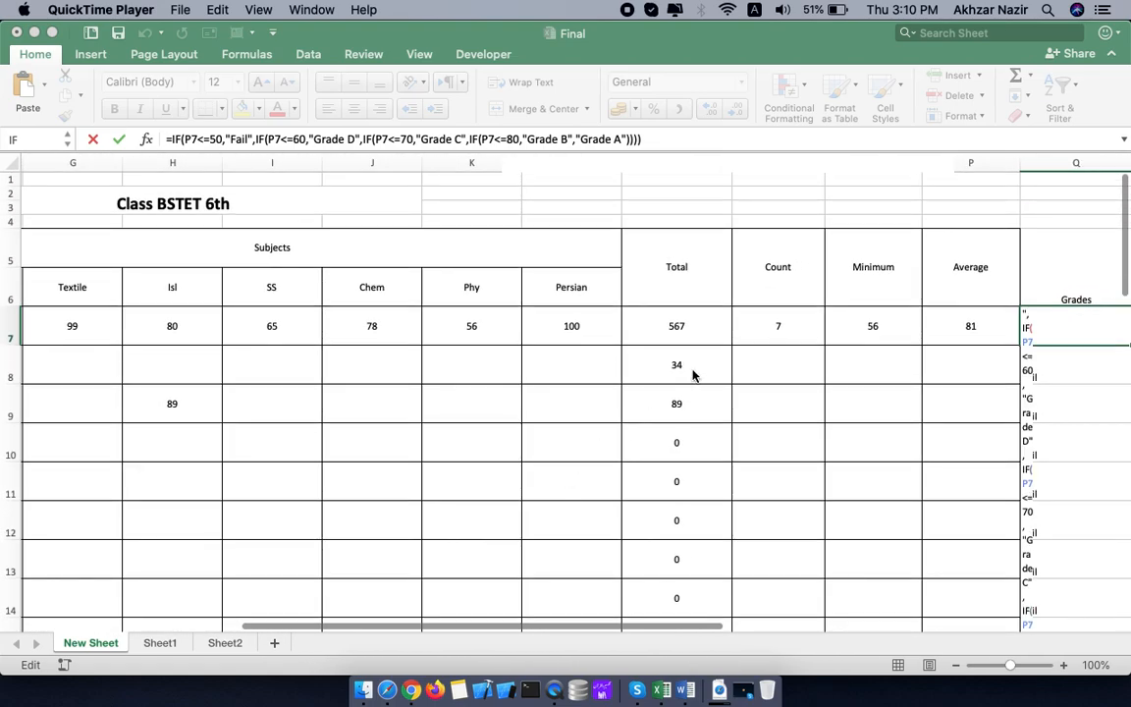
click(667, 330)
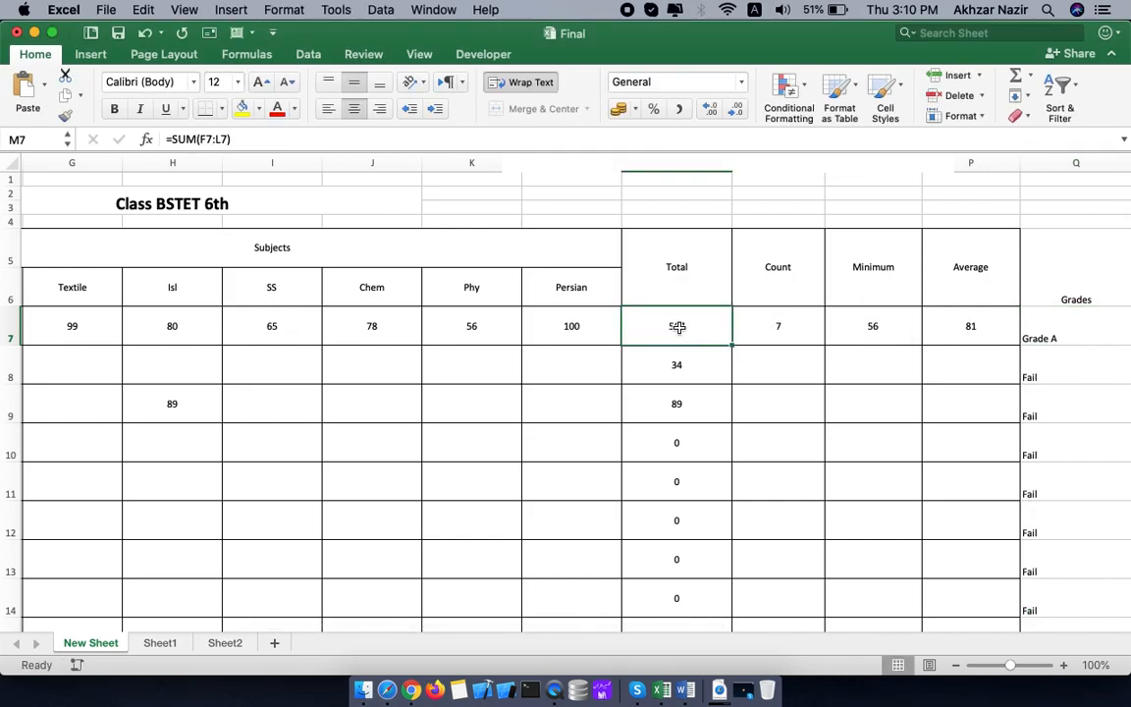
double_click(667, 331)
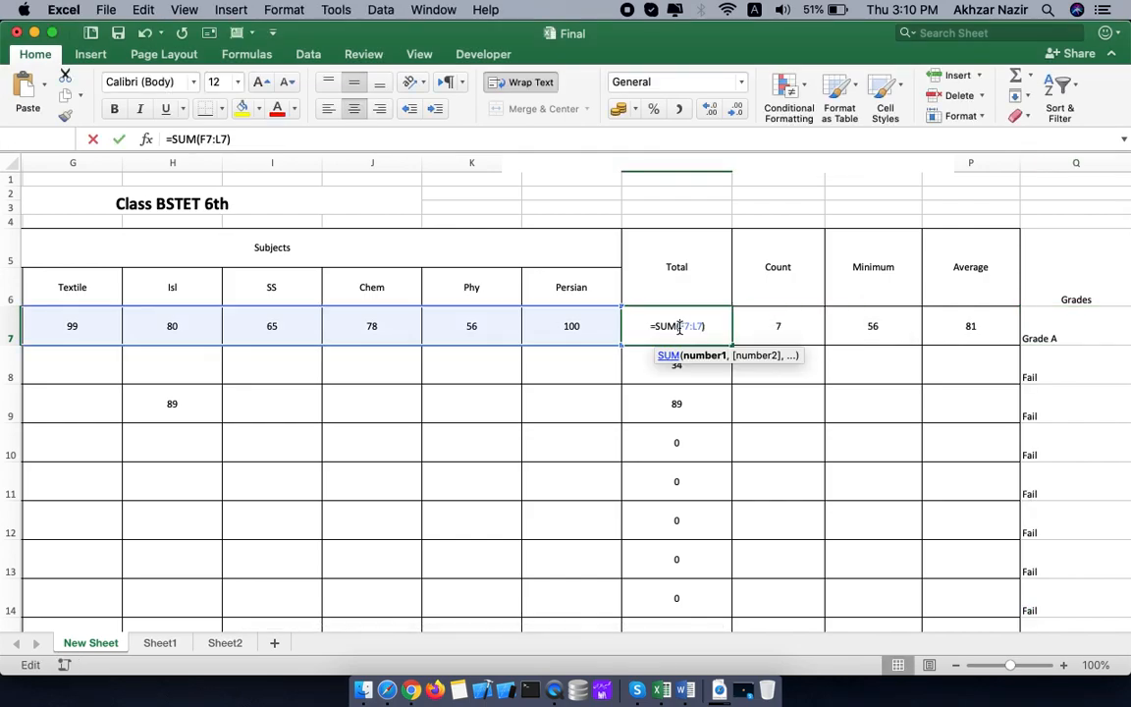
click(792, 325)
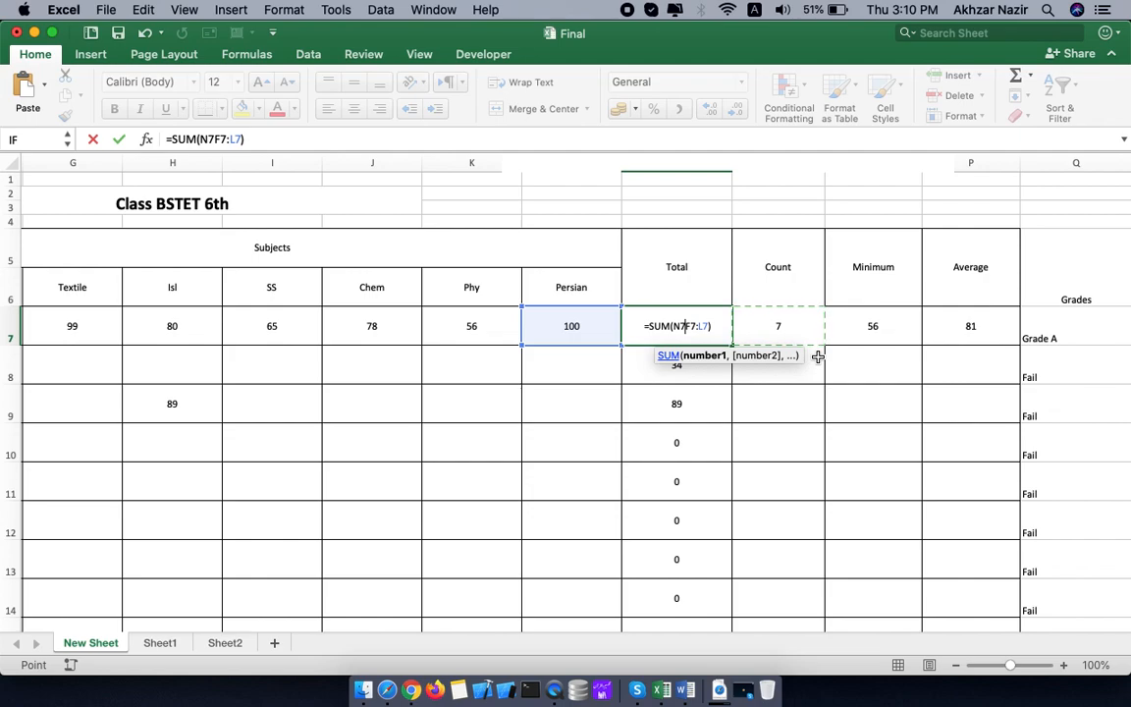
key(Escape)
click(790, 329)
double_click(791, 329)
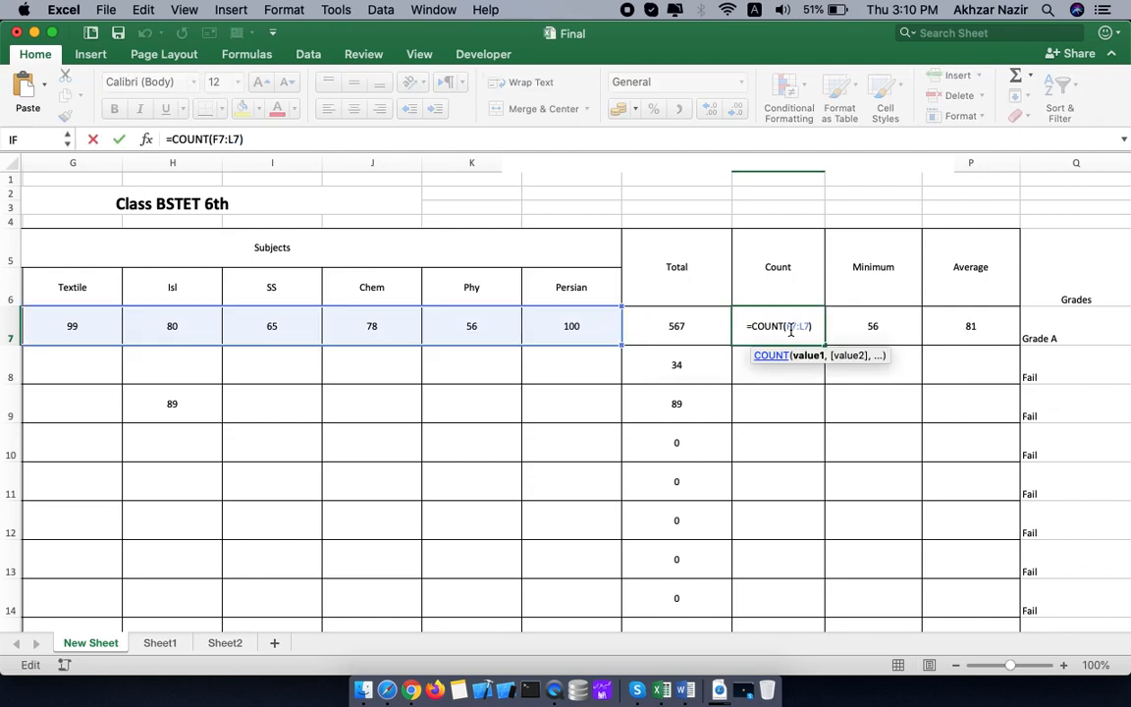
key(Escape)
click(894, 326)
double_click(894, 326)
key(Escape)
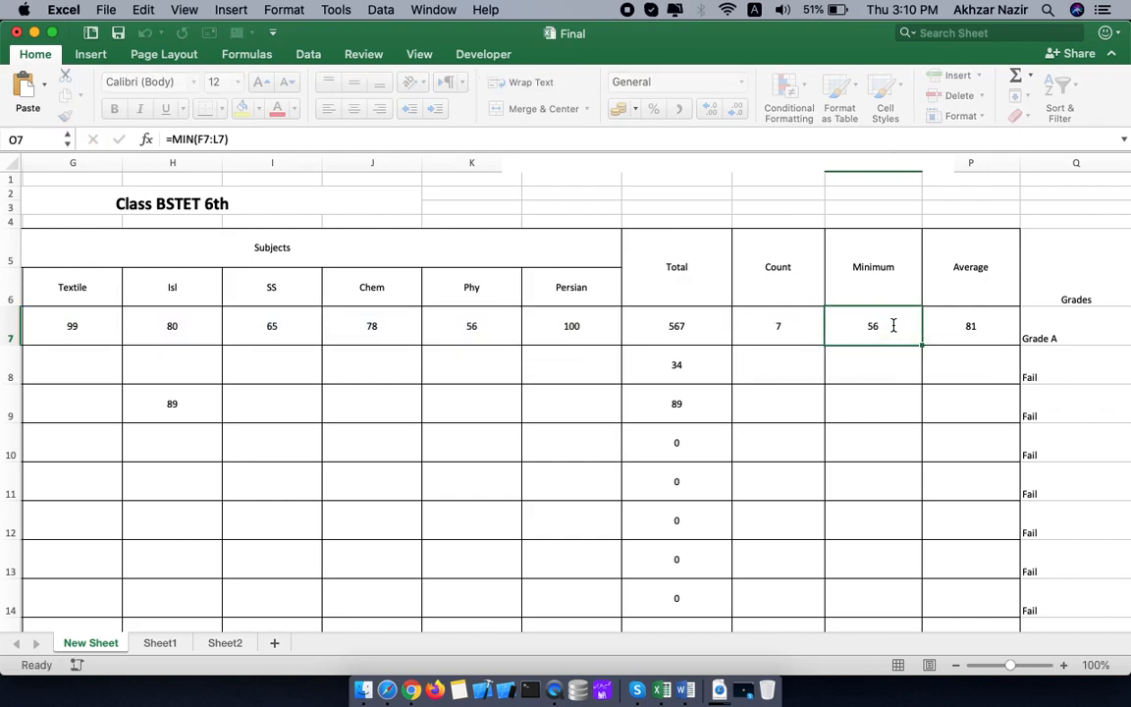
double_click(990, 336)
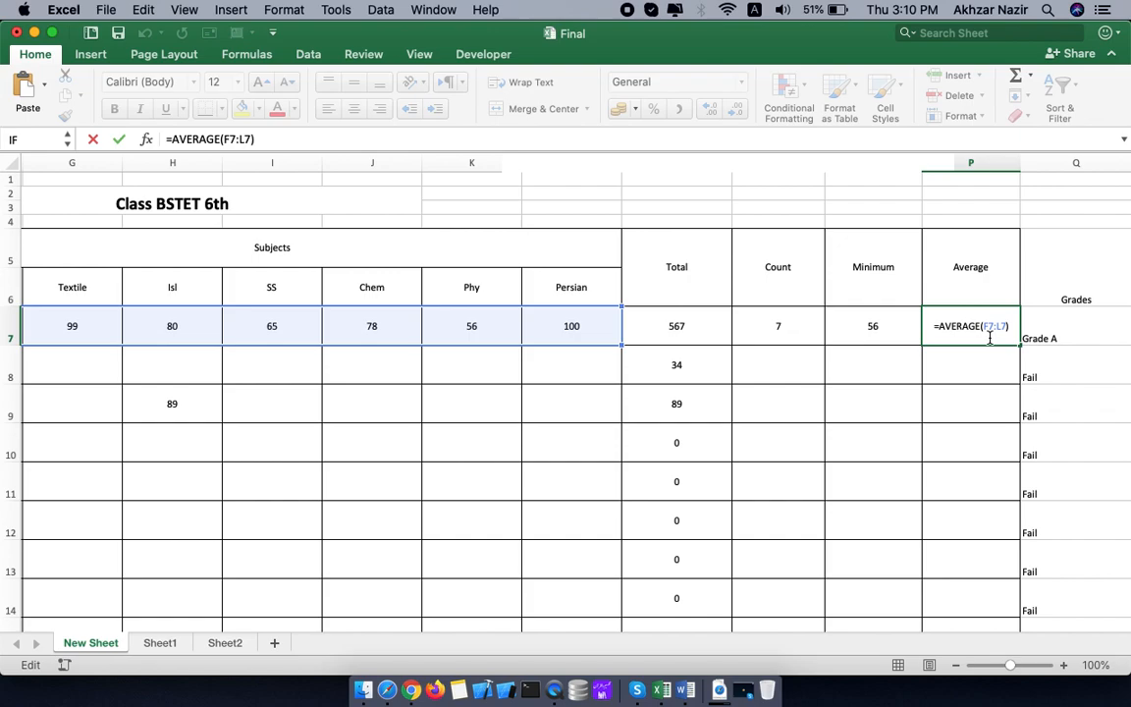
key(Escape)
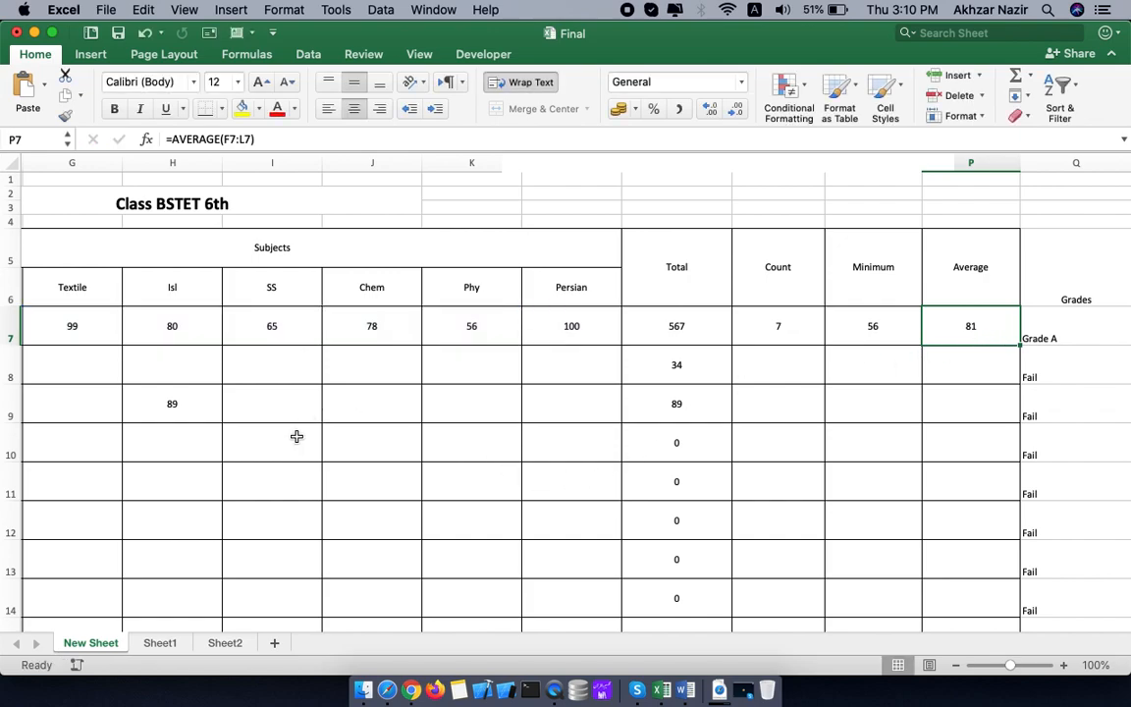
- Look over the class marks table, from the student rows and subject columns across to Total, Average and Grades
scroll(295, 437, left, 5)
scroll(296, 436, down, 5)
scroll(296, 436, up, 3)
scroll(297, 436, left, 2)
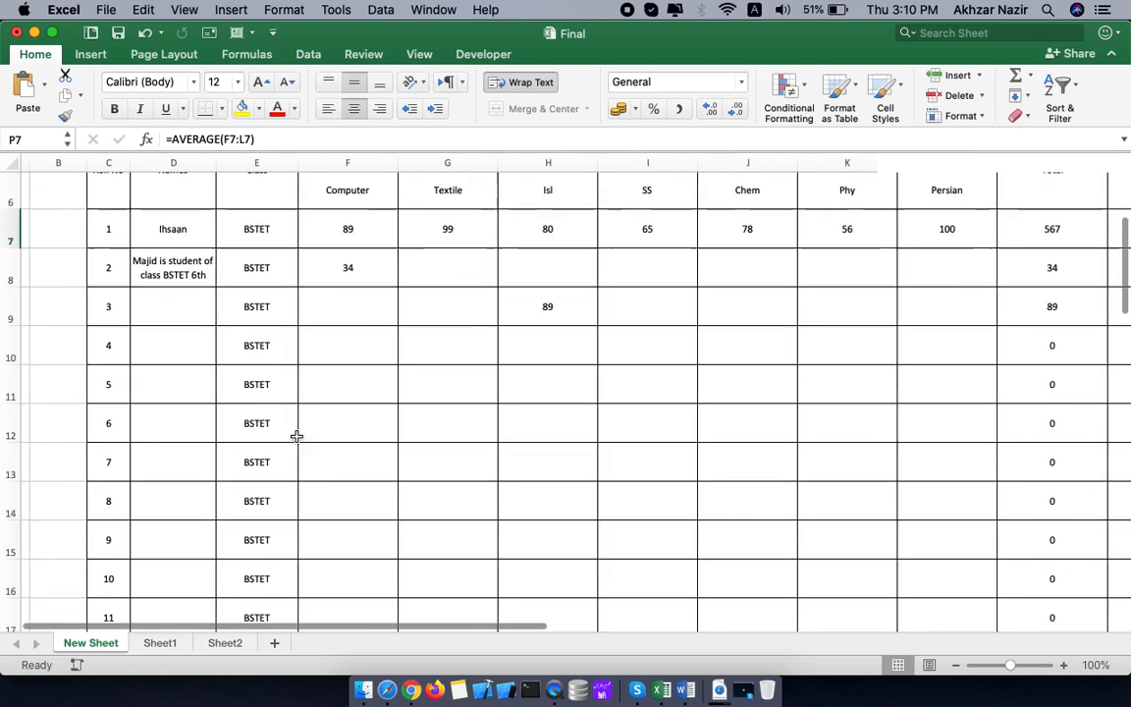
scroll(297, 436, down, 10)
scroll(296, 436, right, 2)
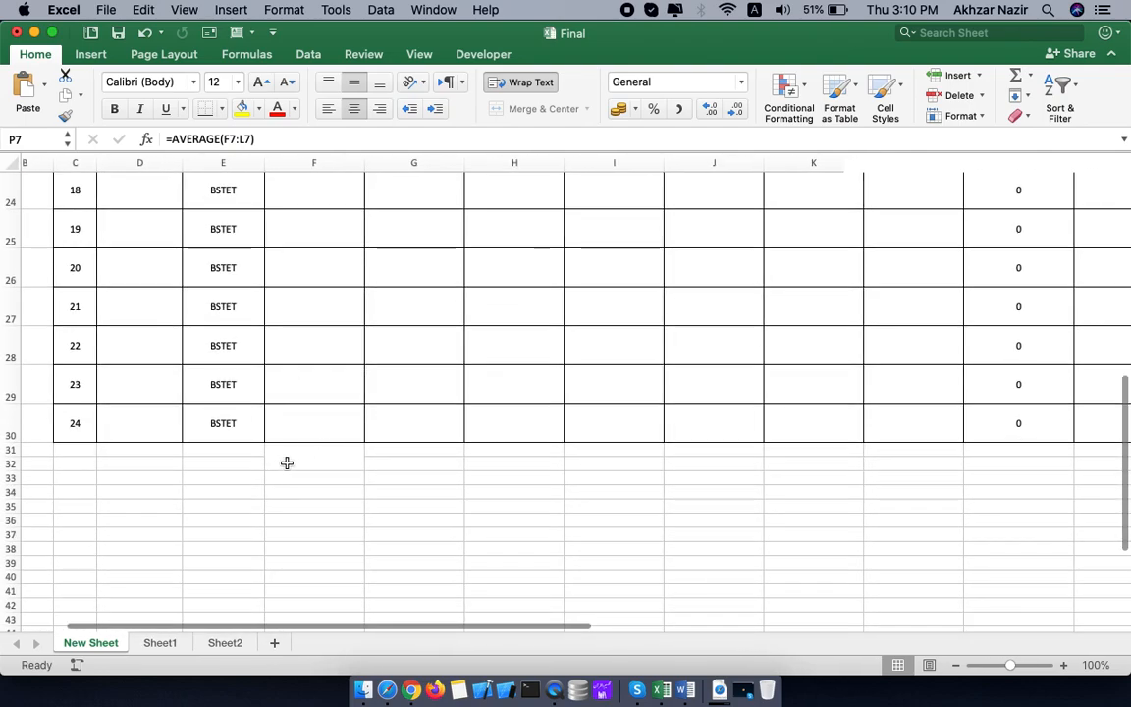
scroll(532, 510, right, 2)
scroll(532, 509, up, 2)
scroll(531, 510, up, 10)
scroll(531, 509, right, 4)
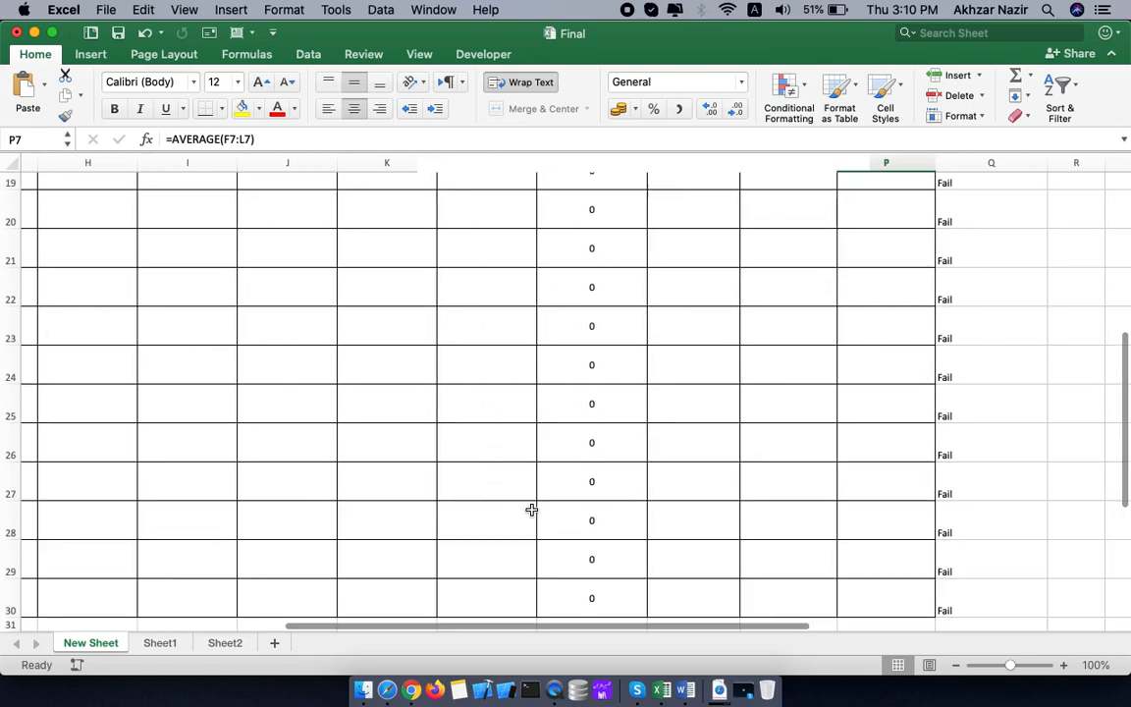
scroll(531, 509, up, 5)
scroll(532, 510, right, 1)
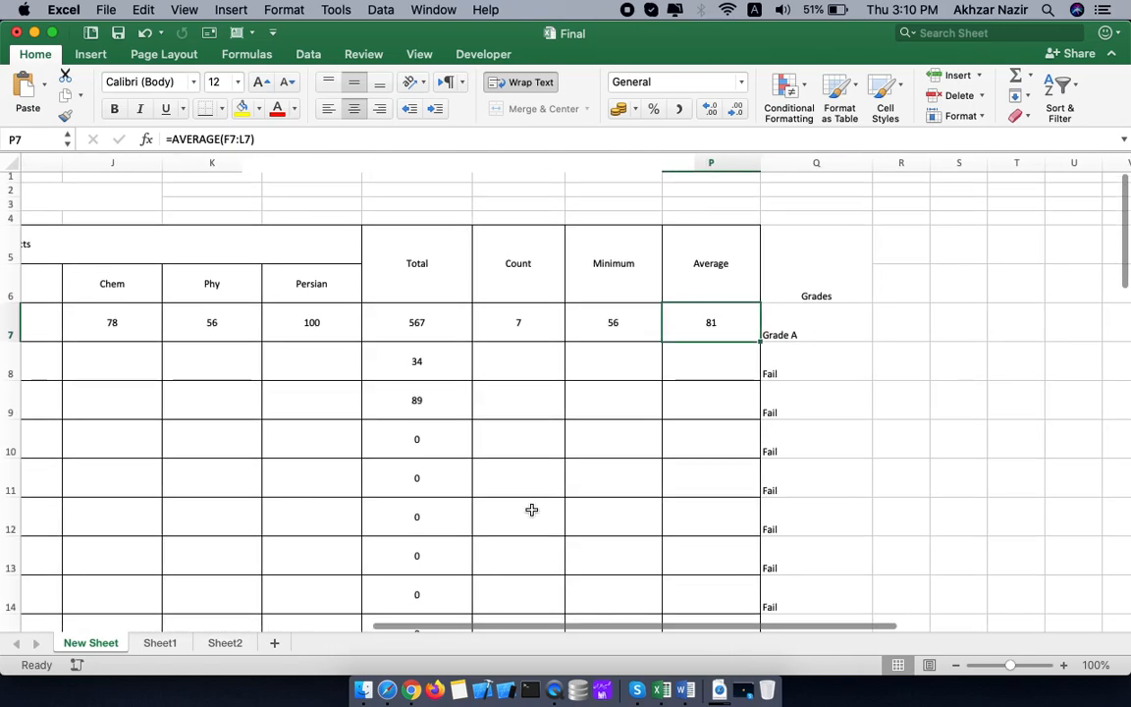
scroll(531, 510, down, 3)
scroll(532, 510, left, 2)
scroll(532, 510, up, 3)
scroll(531, 510, down, 2)
scroll(531, 510, right, 3)
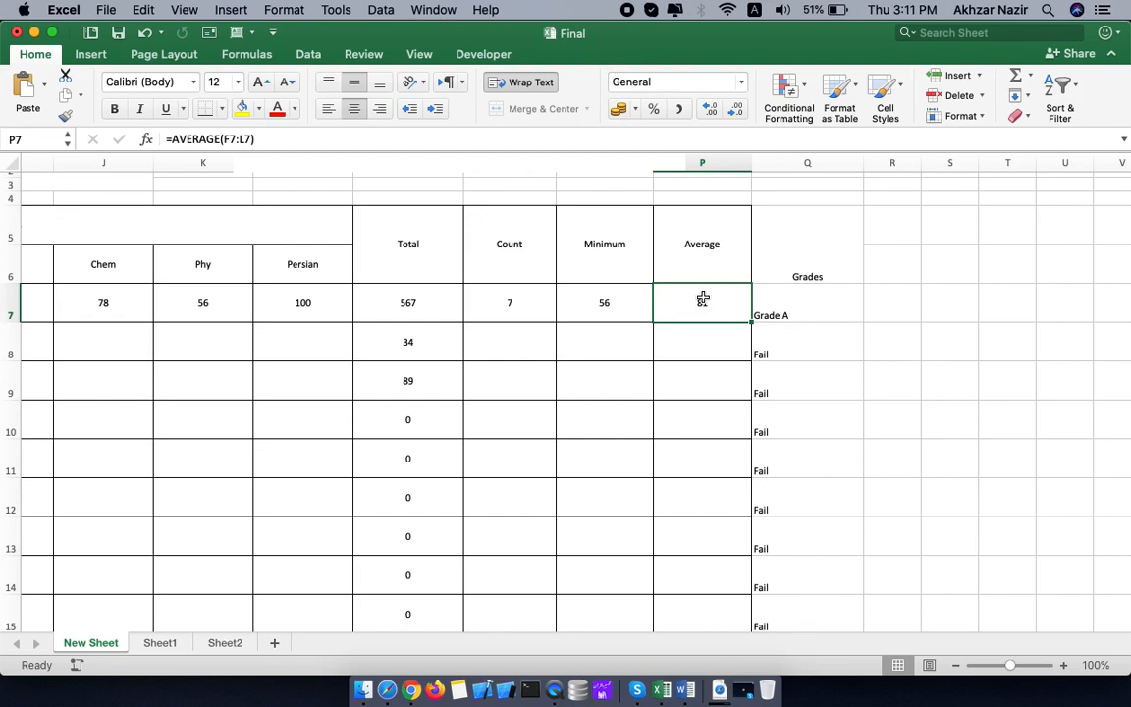
click(402, 233)
scroll(442, 379, left, 2)
scroll(442, 379, up, 1)
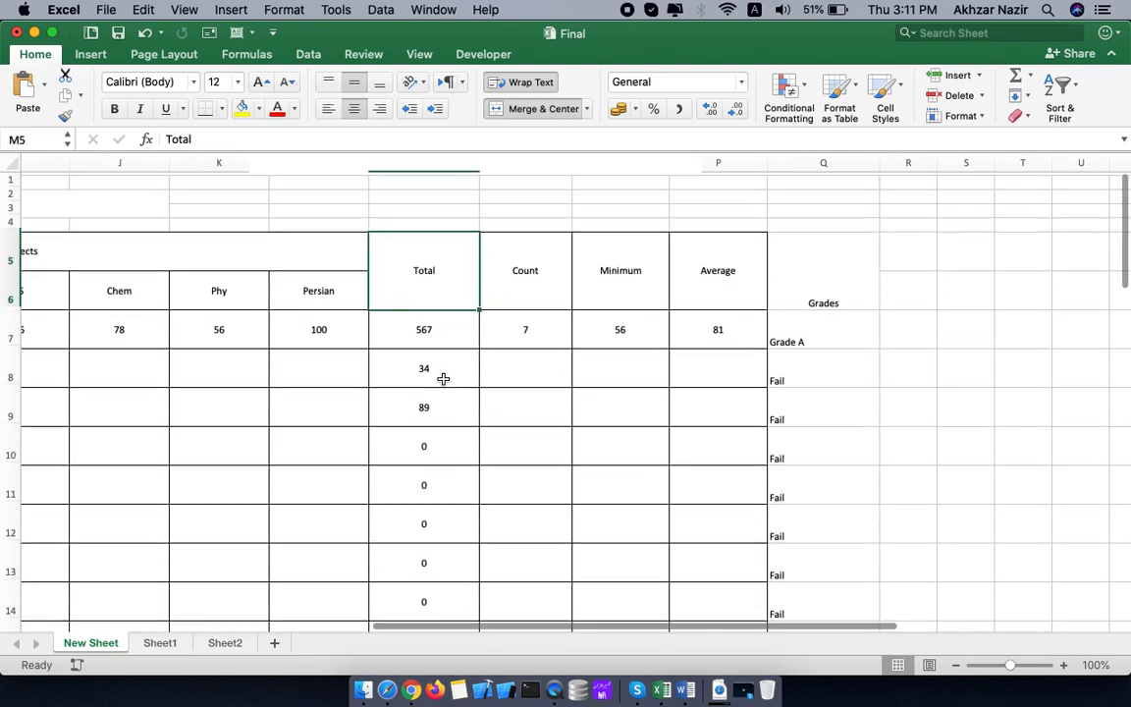
scroll(443, 239, left, 1)
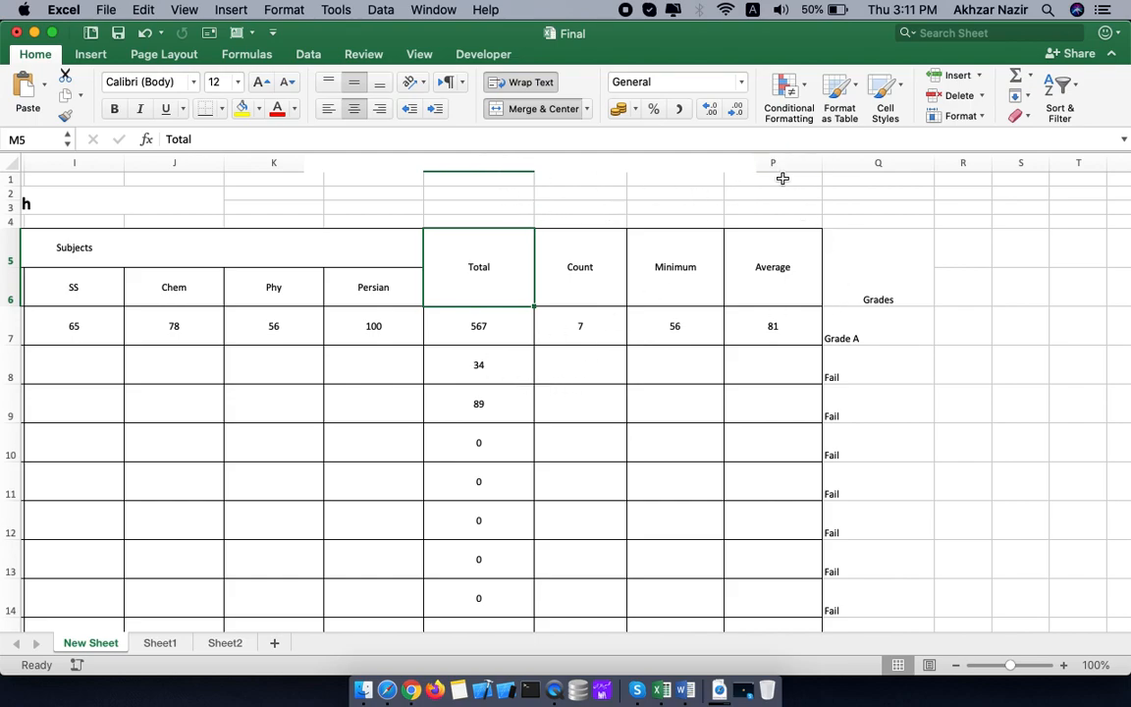
- Enter the formula =M7+P7 in cell R7 to add the first student's total and average
click(972, 331)
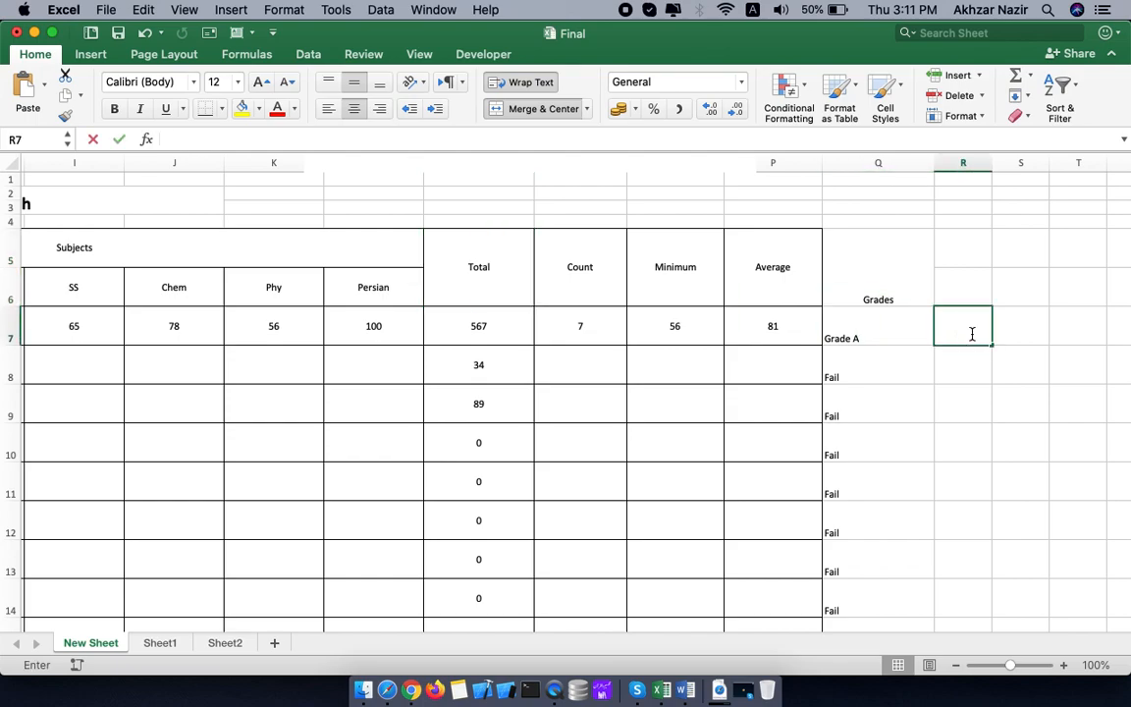
double_click(972, 334)
text(=)
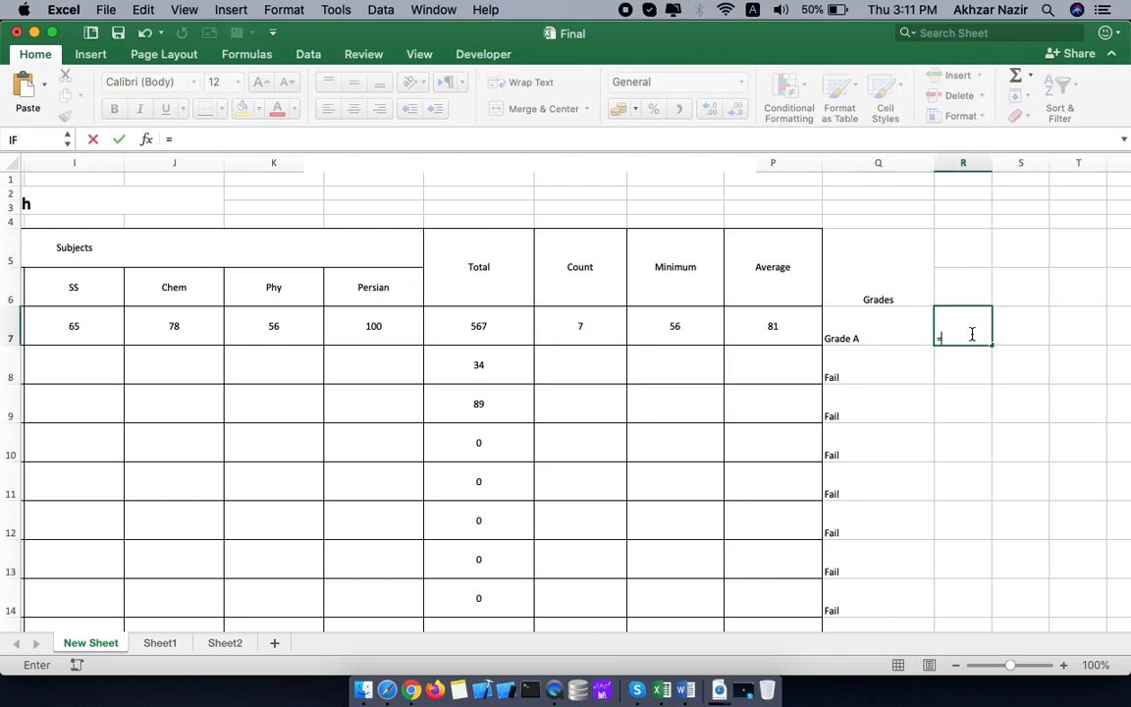
text(M)
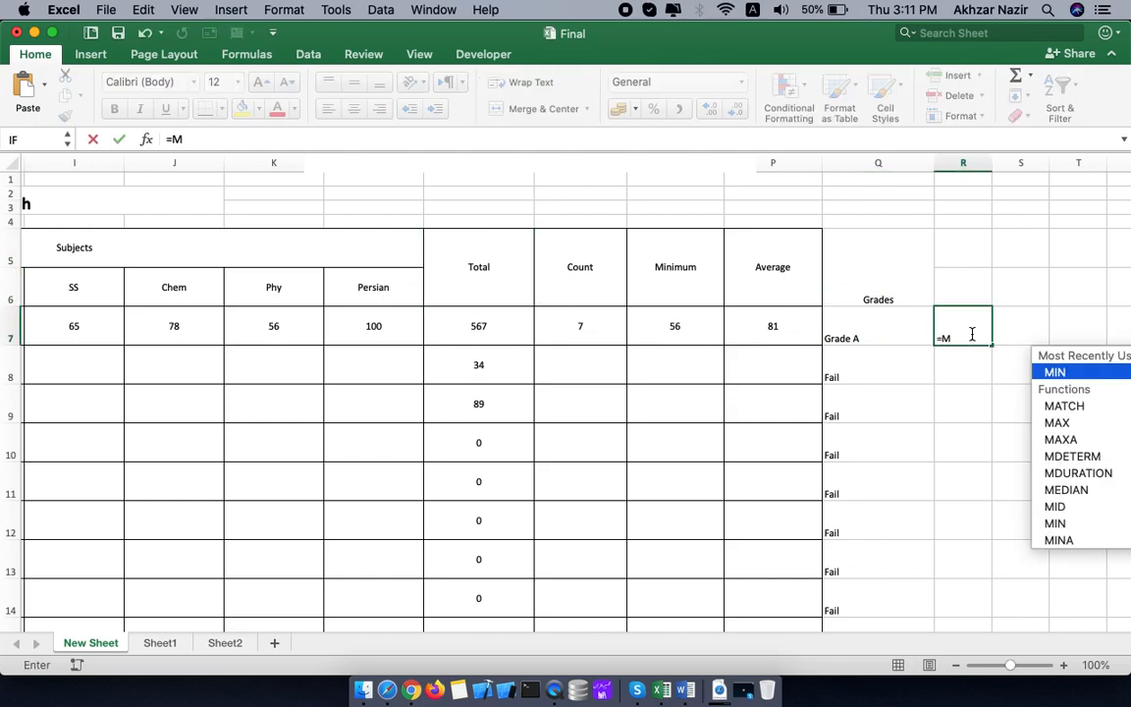
text(7+)
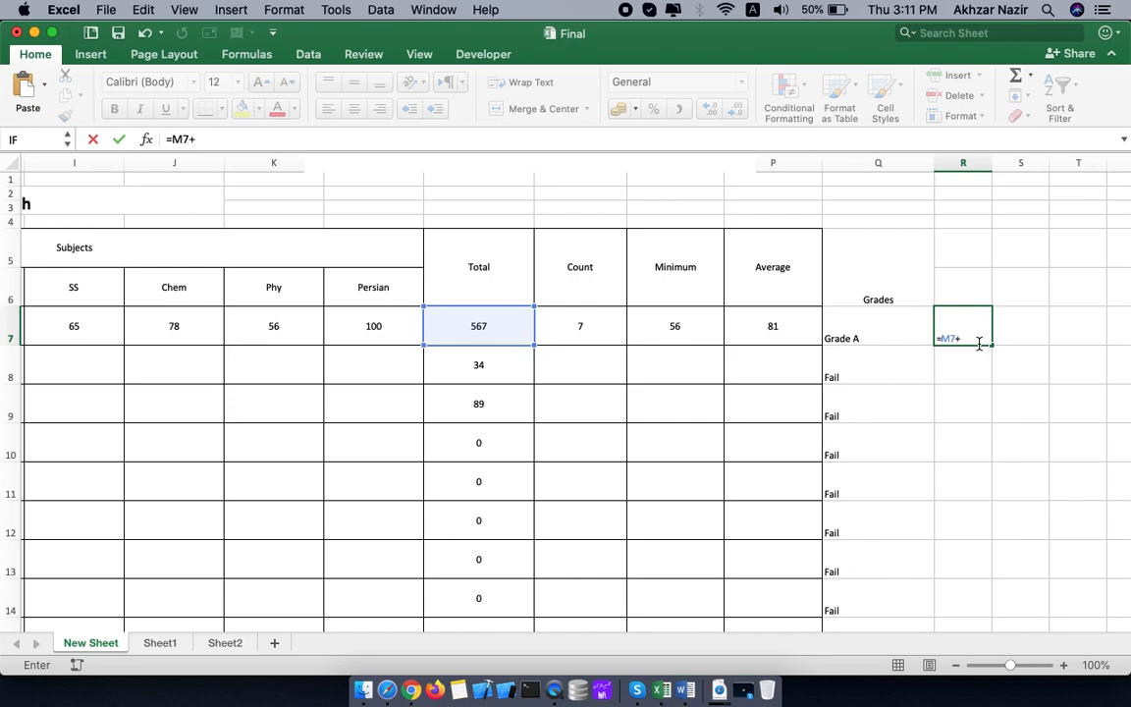
text(P7)
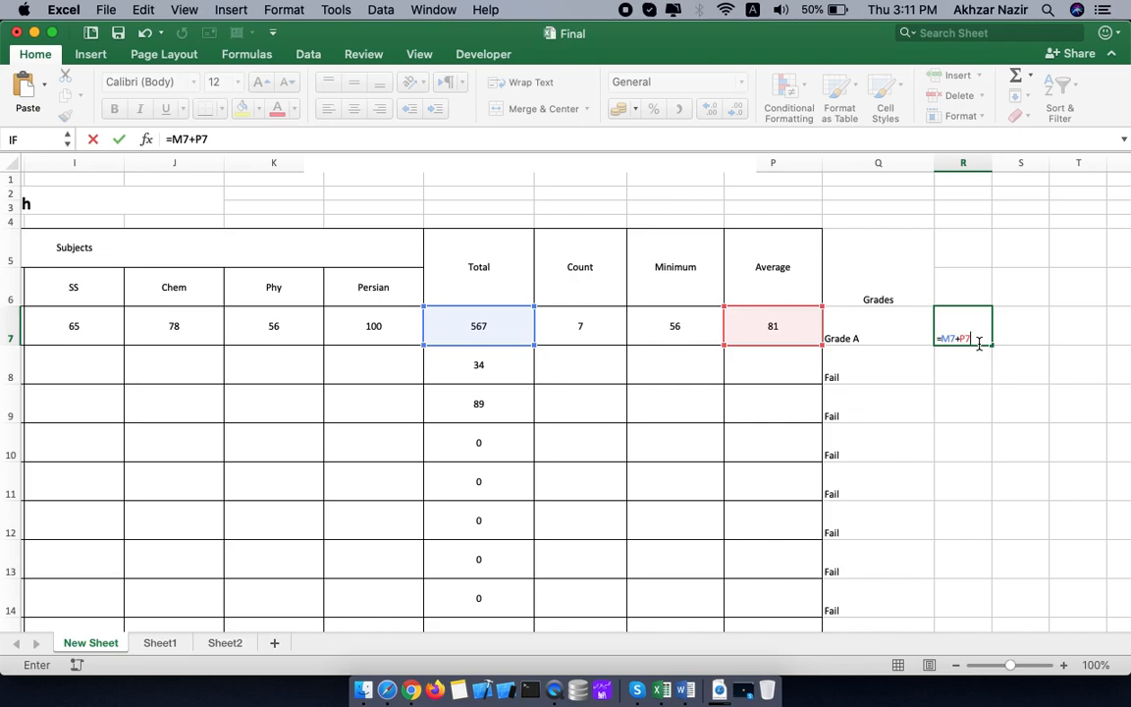
key(Return)
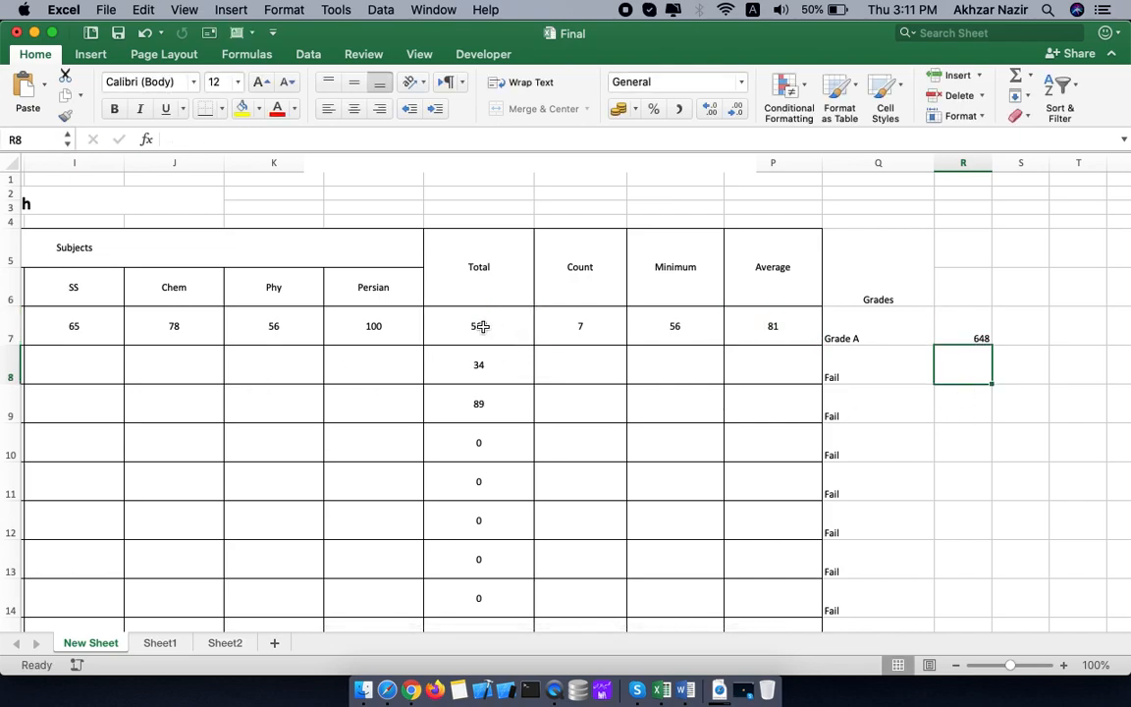
- Try the range formula =M7:P7 in cell S7
double_click(1009, 322)
text(=)
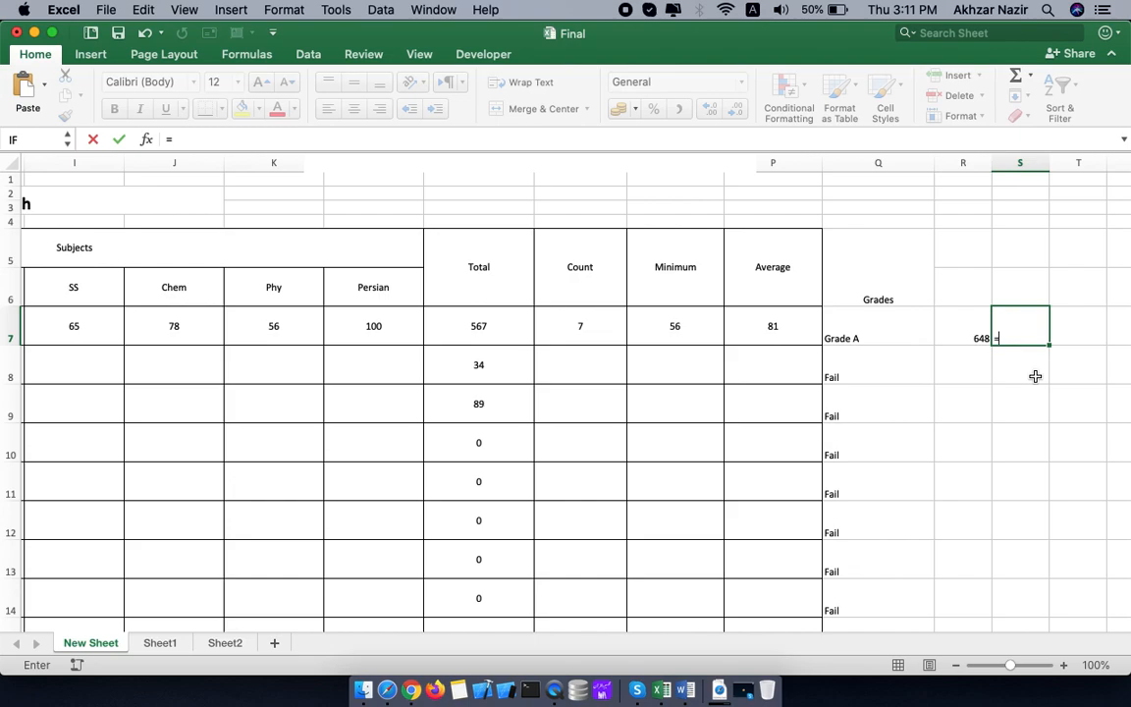
click(1001, 343)
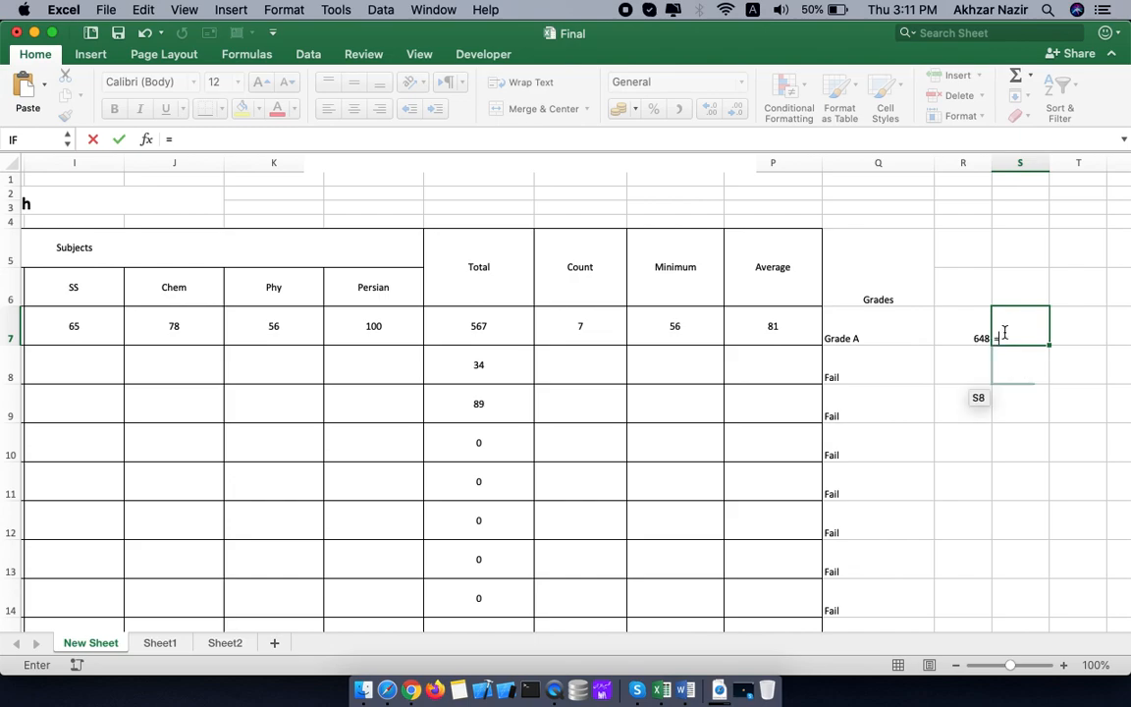
click(1032, 319)
text(M7)
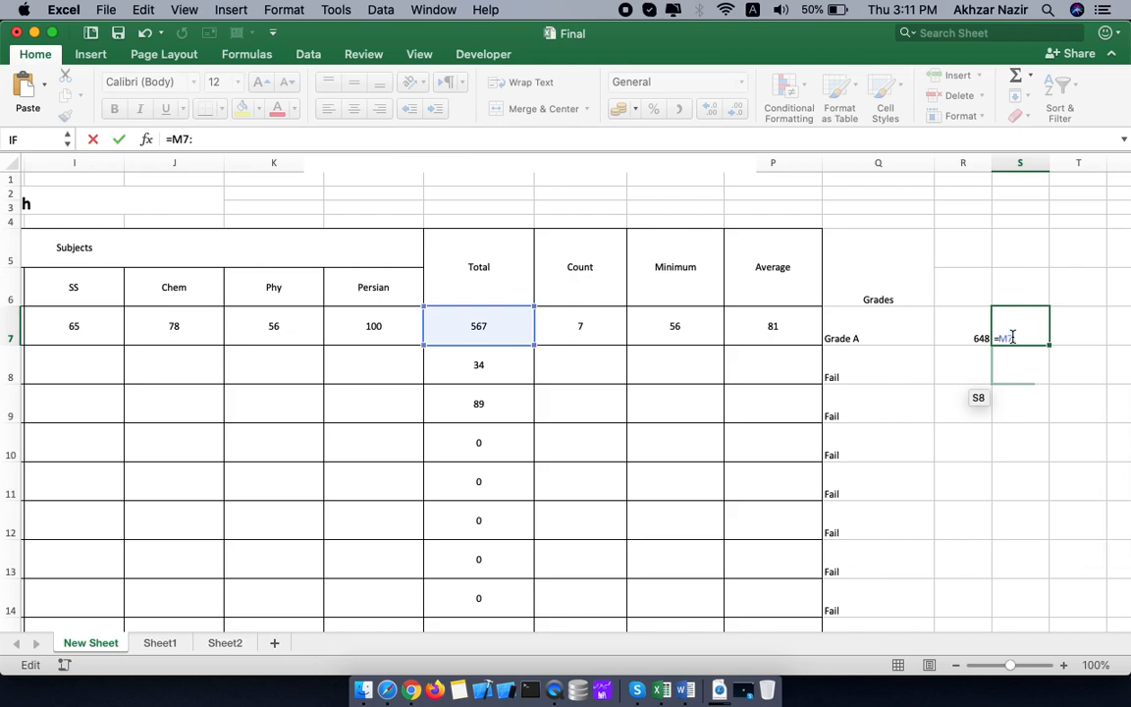
text(:P7)
key(Return)
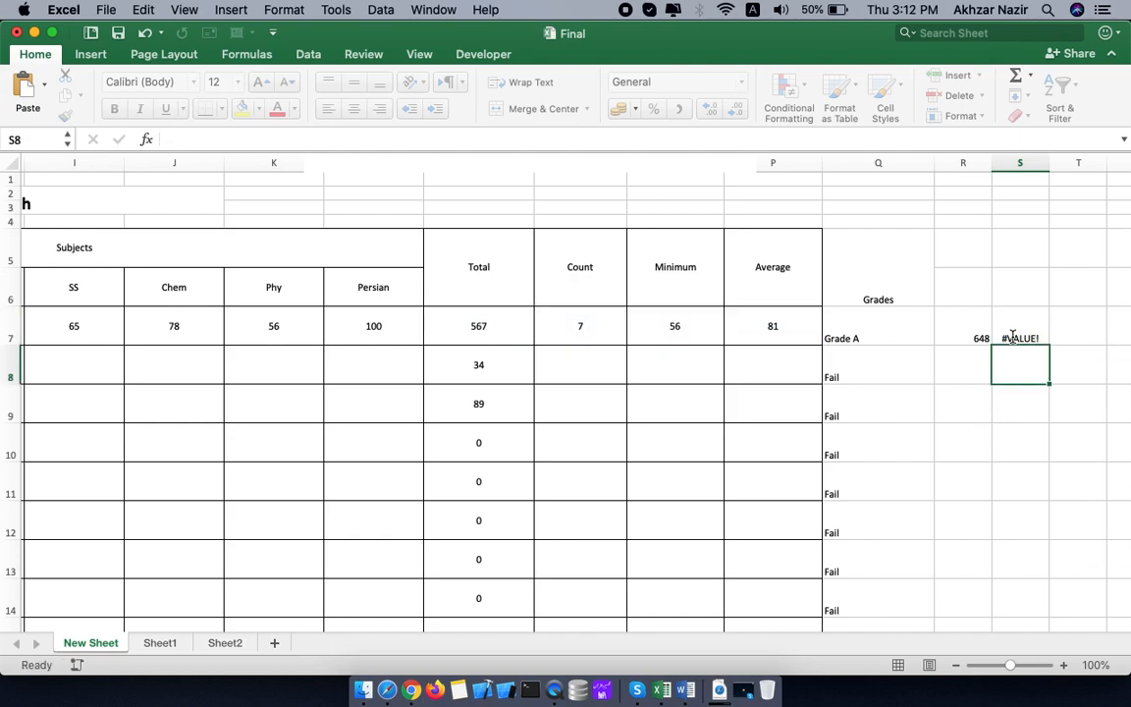
- Enclose the references in S7's formula in parentheses and replace the colon between M7 and P7 with a plus sign
double_click(1029, 334)
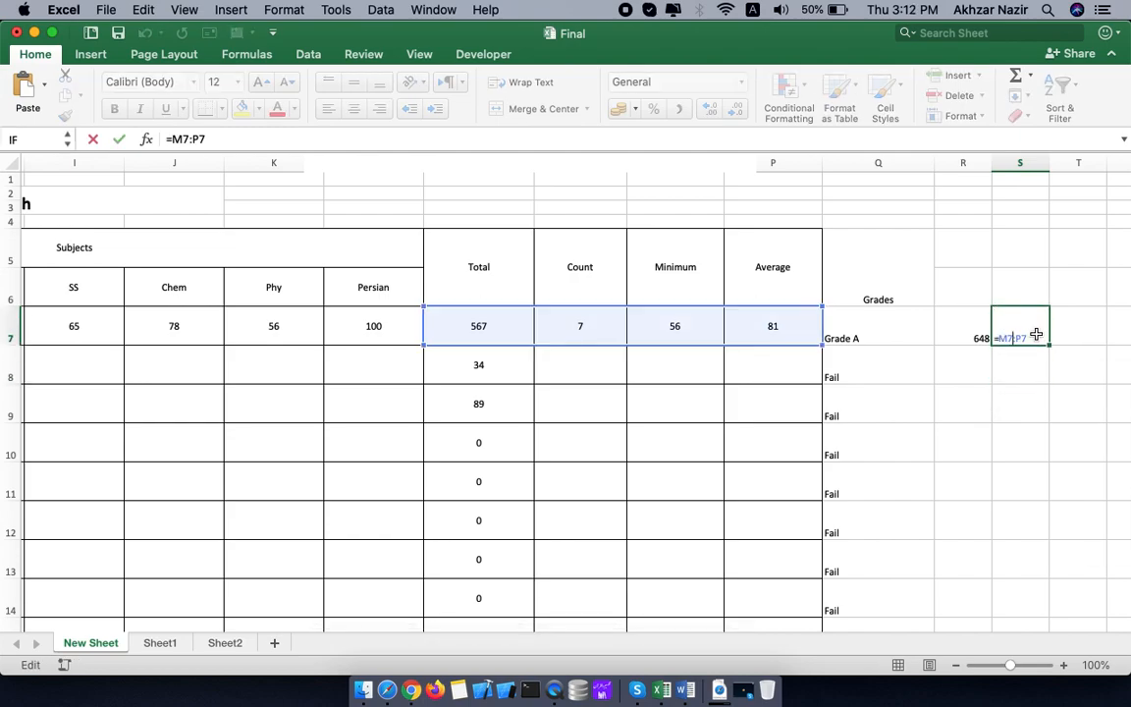
click(999, 340)
text(()
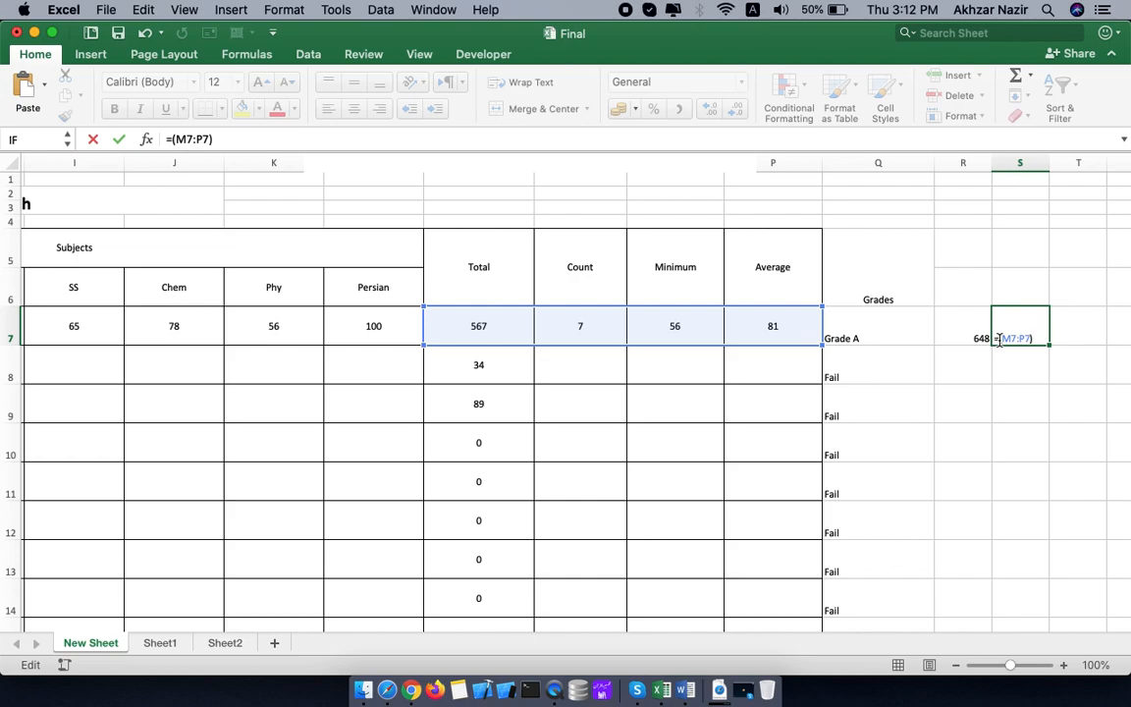
key(Return)
double_click(1004, 338)
key(BackSpace)
text(+)
key(Return)
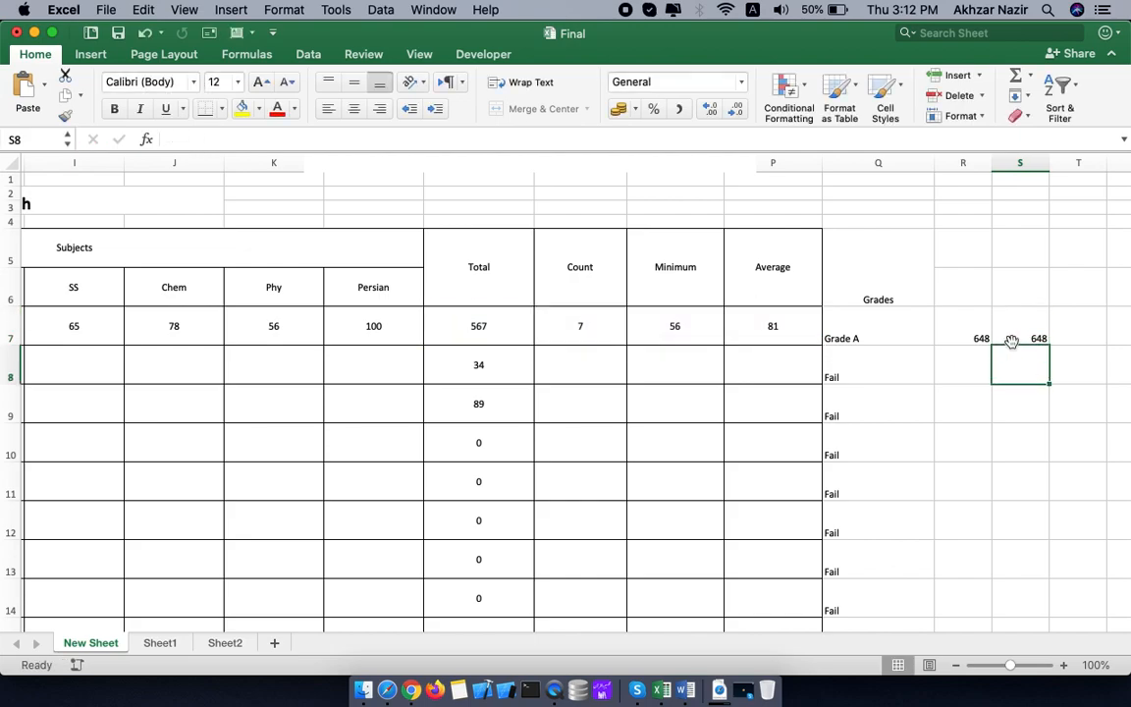
- Clear the trial formula from cell S7 and select R7
click(1021, 339)
key(Delete)
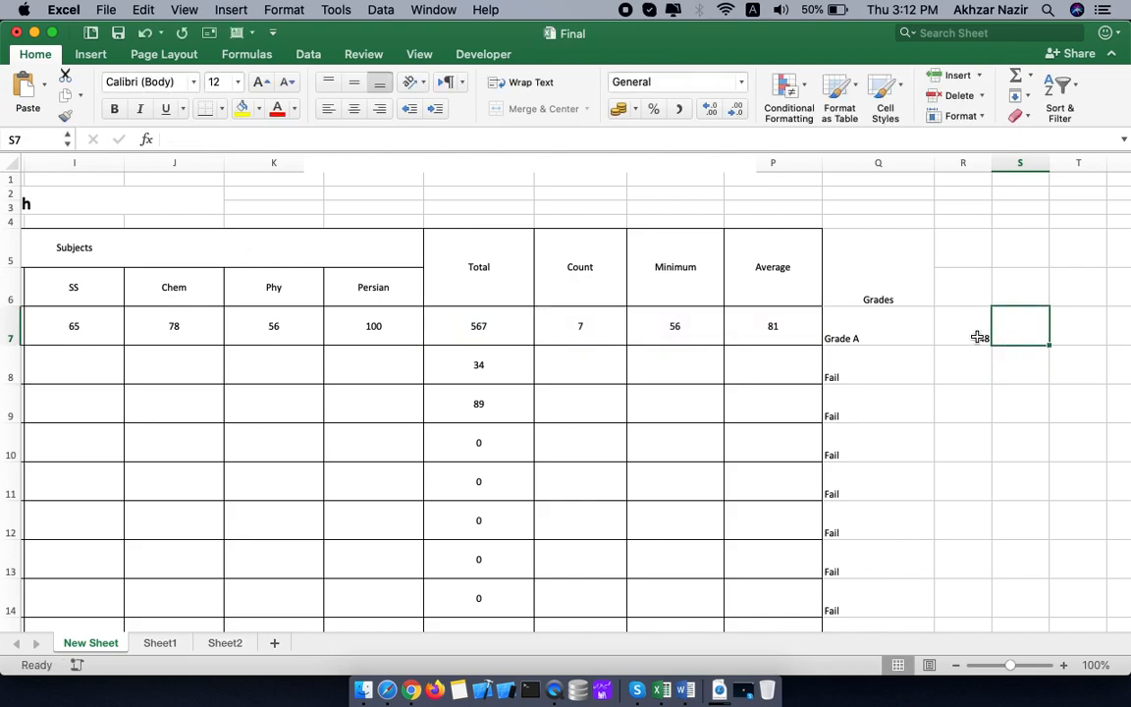
click(972, 336)
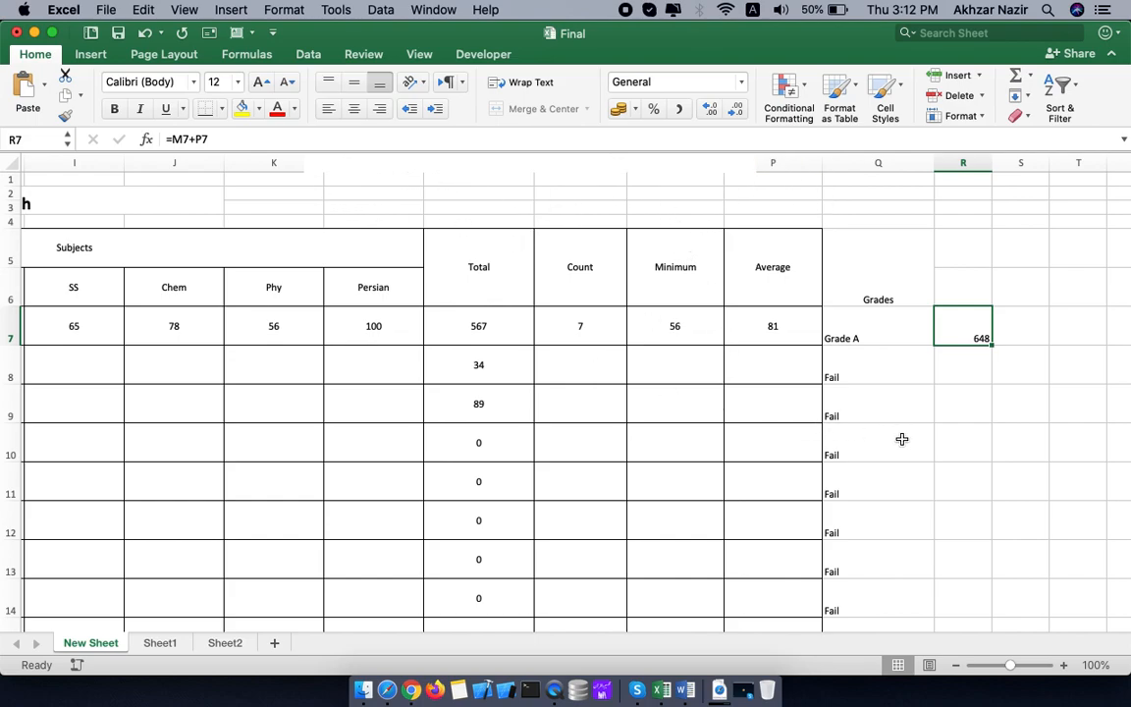
- Remove the entire nested IF grade formula from cell Q7 in the Grades column and select Q8
double_click(903, 333)
drag(838, 352, 870, 349)
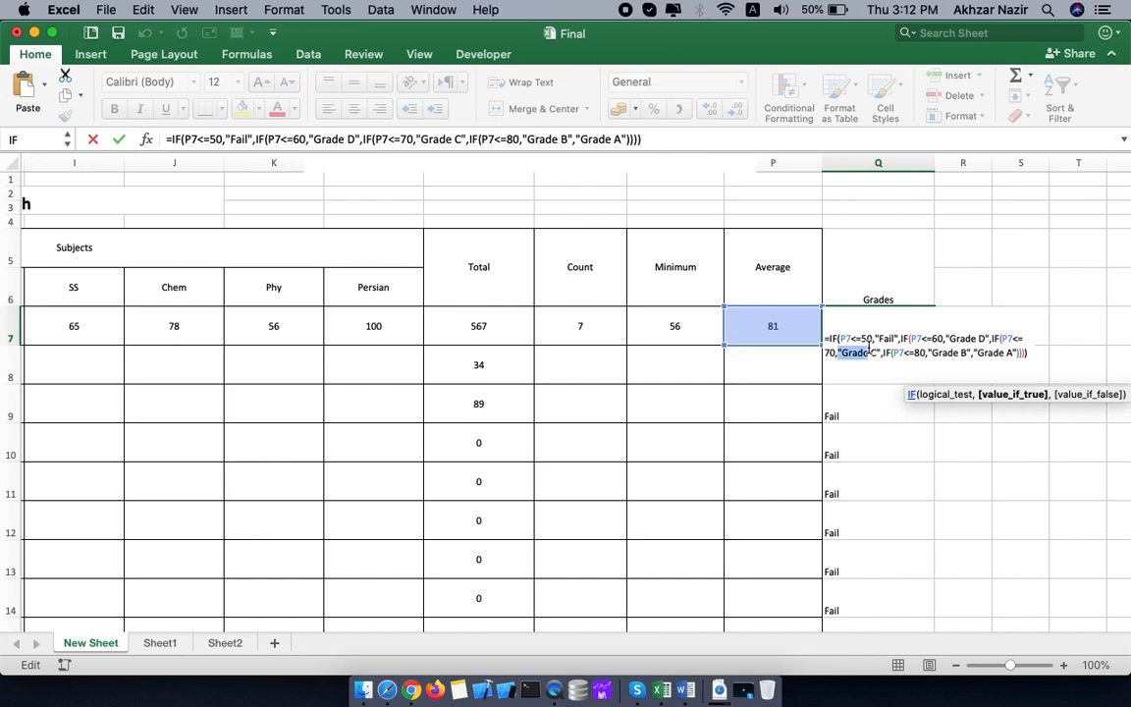
double_click(892, 339)
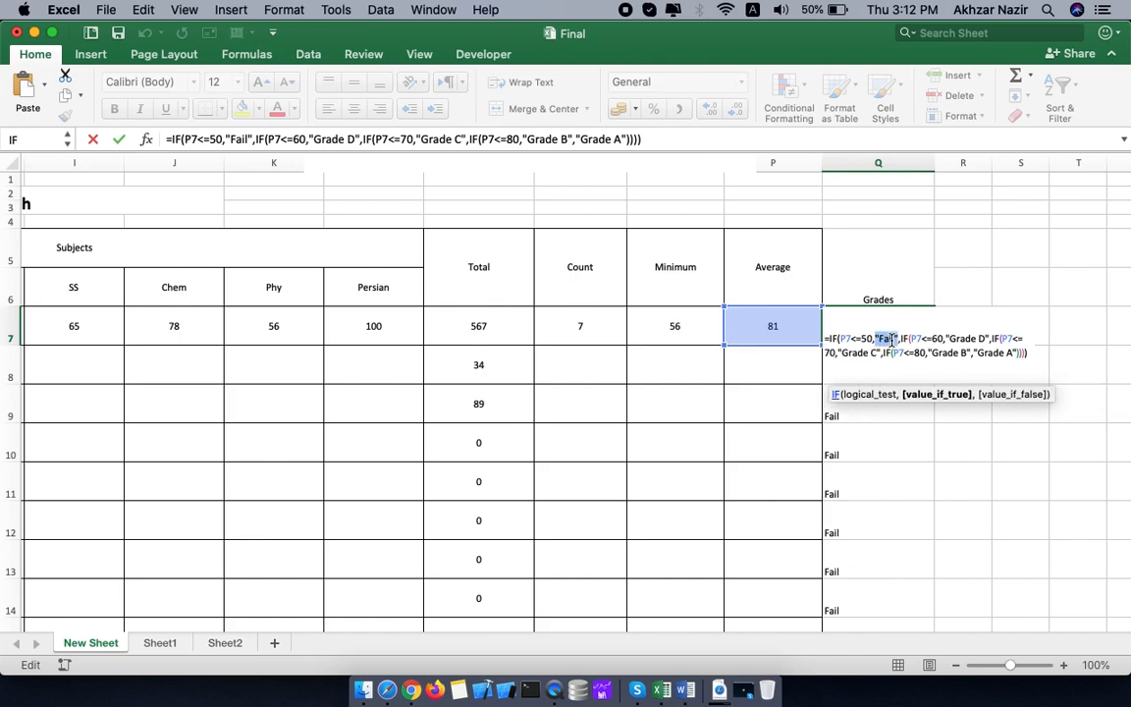
key(Delete)
double_click(892, 338)
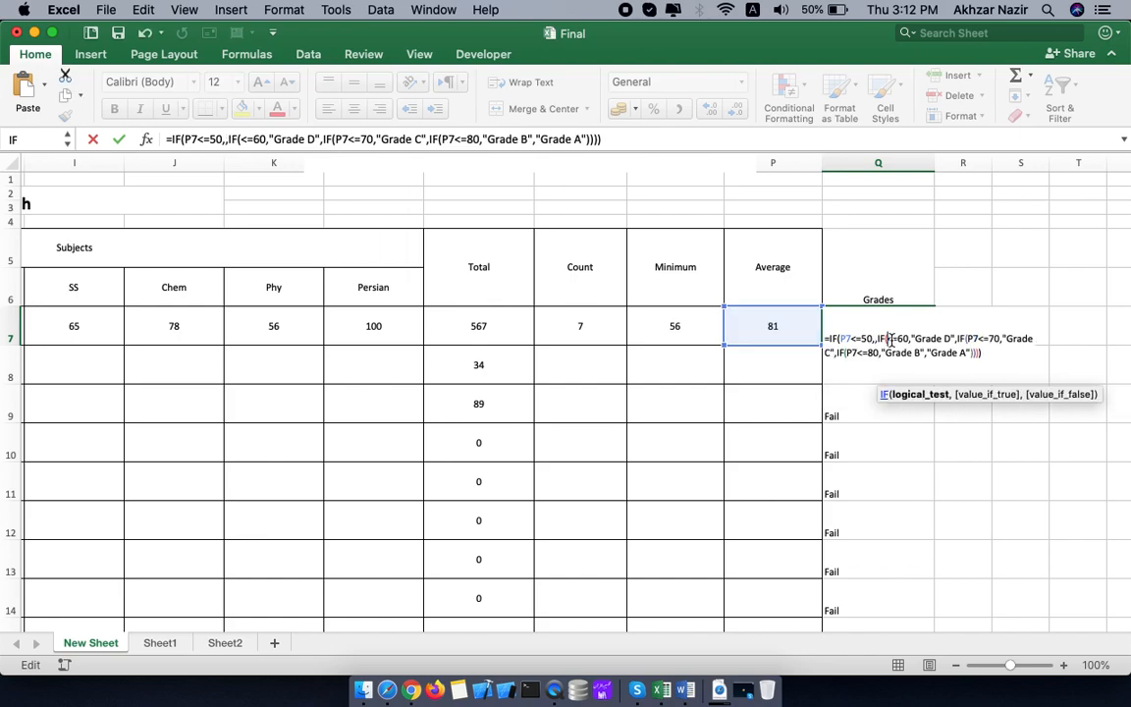
key(Delete)
drag(986, 354, 821, 338)
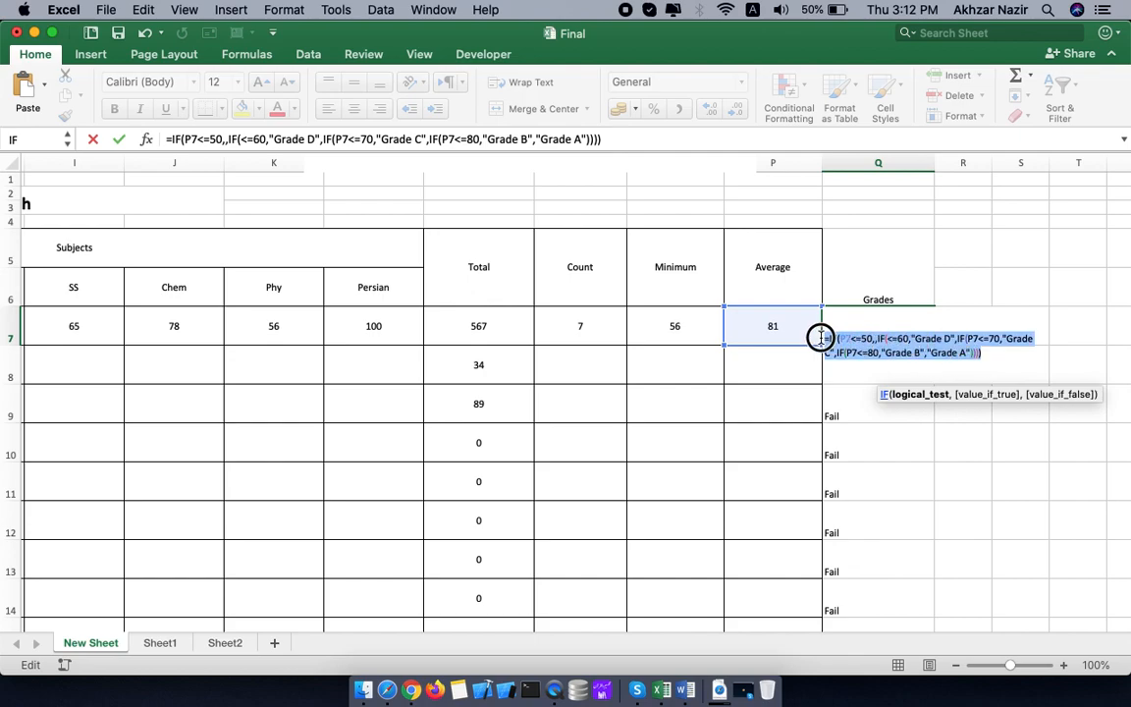
key(Escape)
click(878, 370)
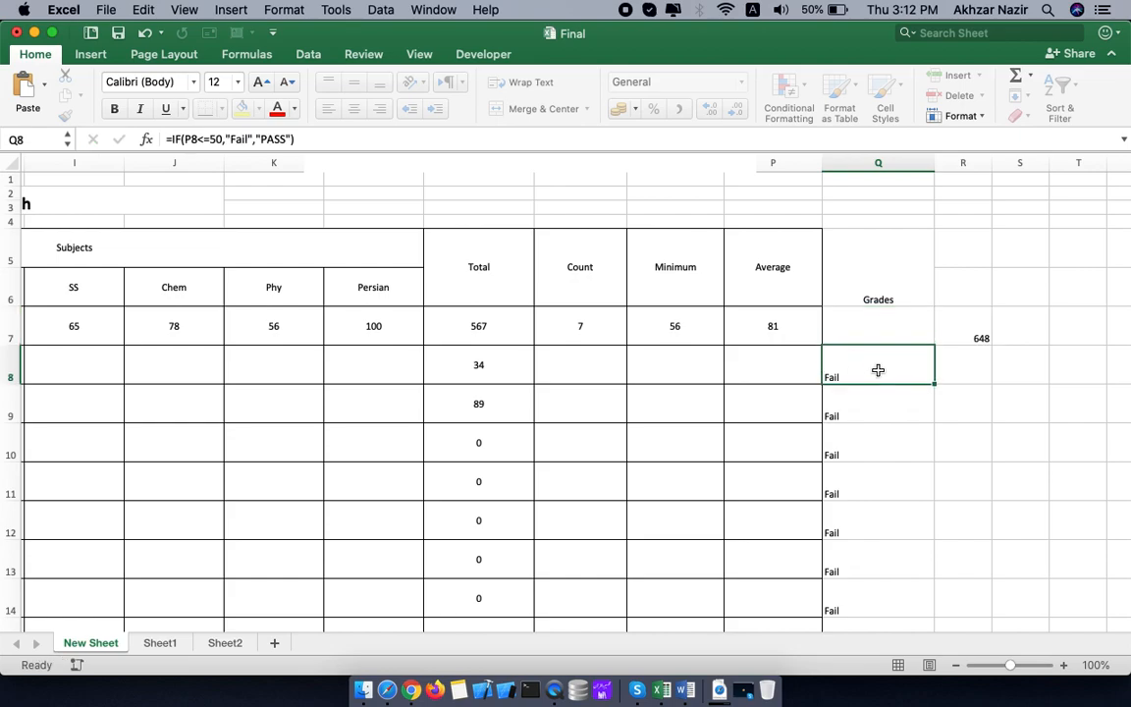
- Enter 100 as the Persian mark for the second student in cell L8
click(870, 330)
click(877, 363)
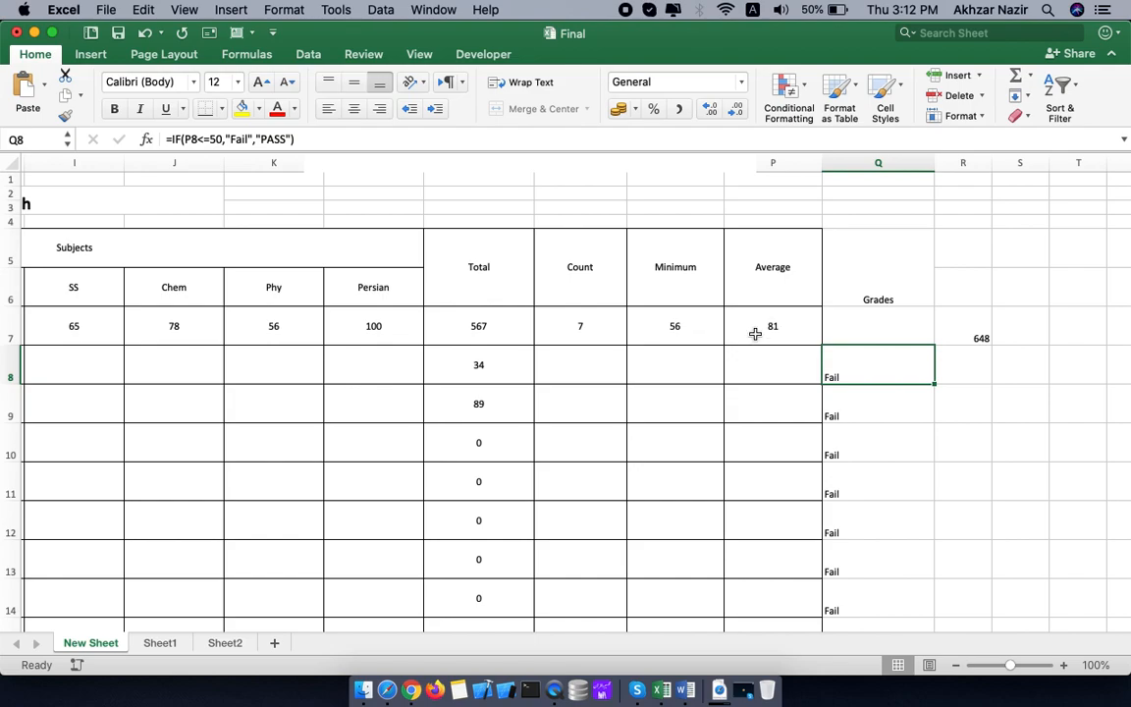
click(367, 373)
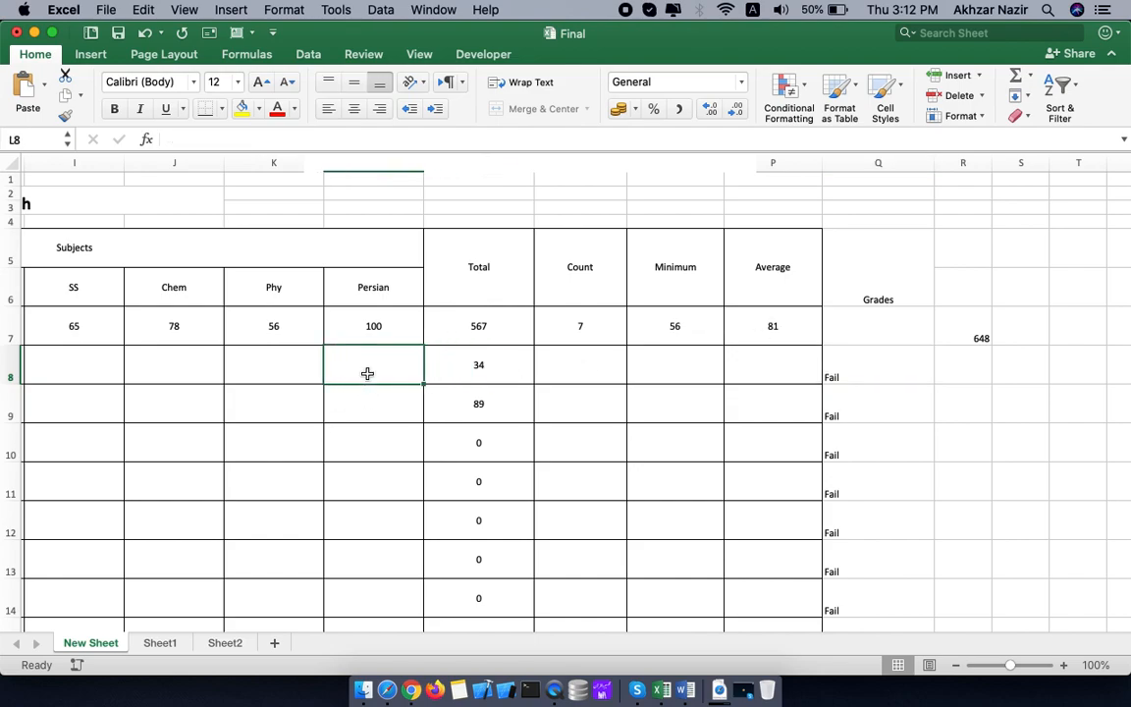
text(100)
key(ctrl+Return)
click(277, 373)
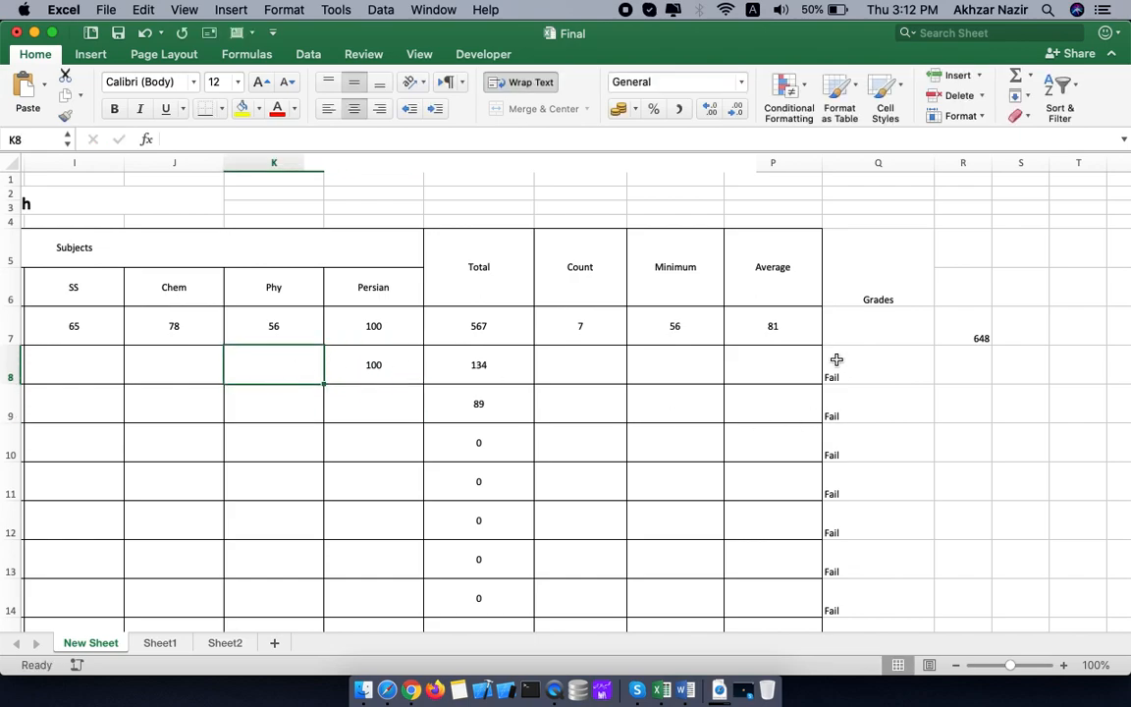
- Copy the AVERAGE formula from P7 down through P11 and check the ranges it references in the Average column
click(793, 330)
drag(822, 344, 808, 484)
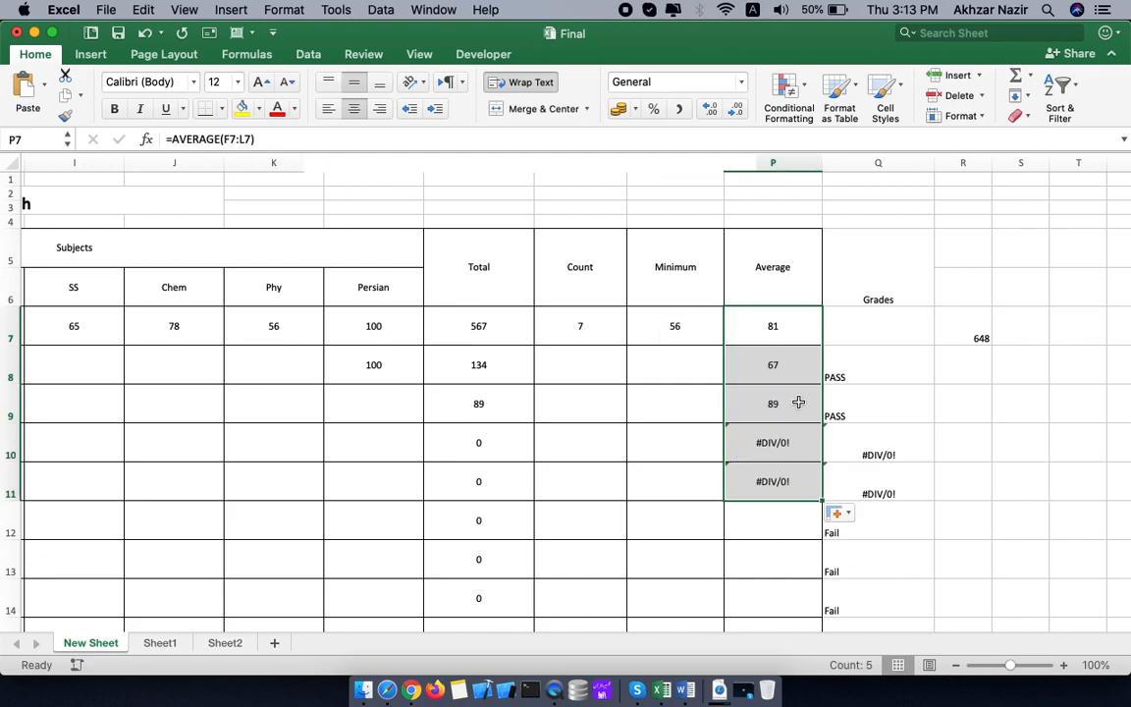
click(783, 367)
click(783, 413)
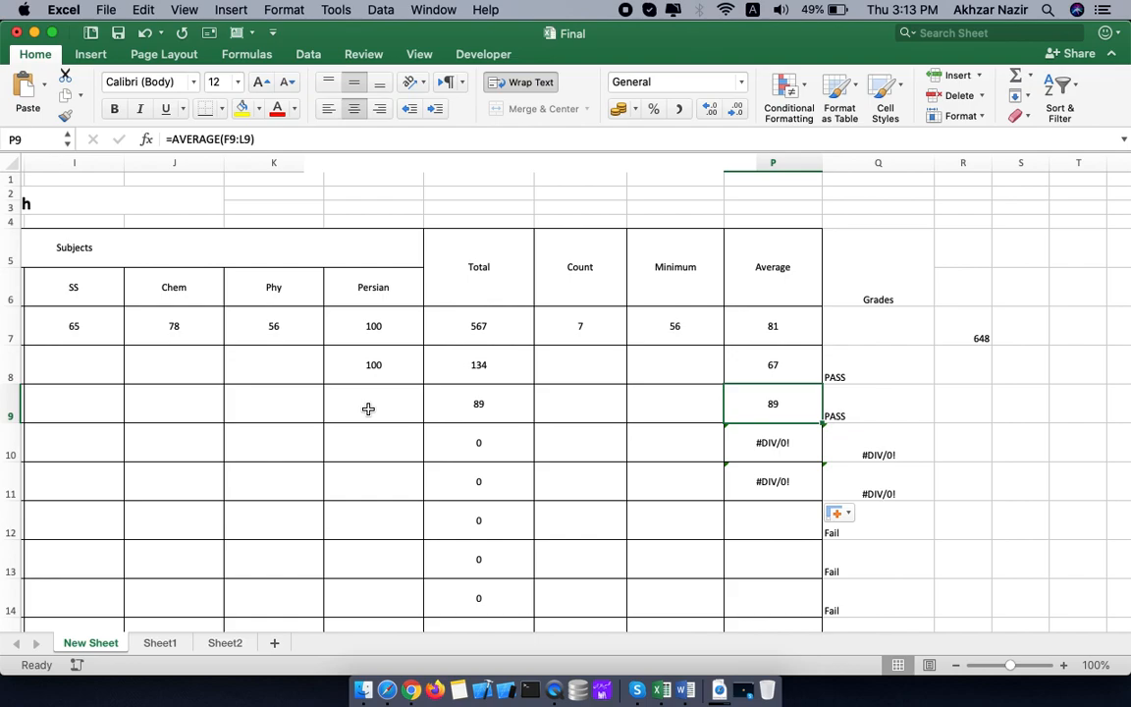
double_click(778, 403)
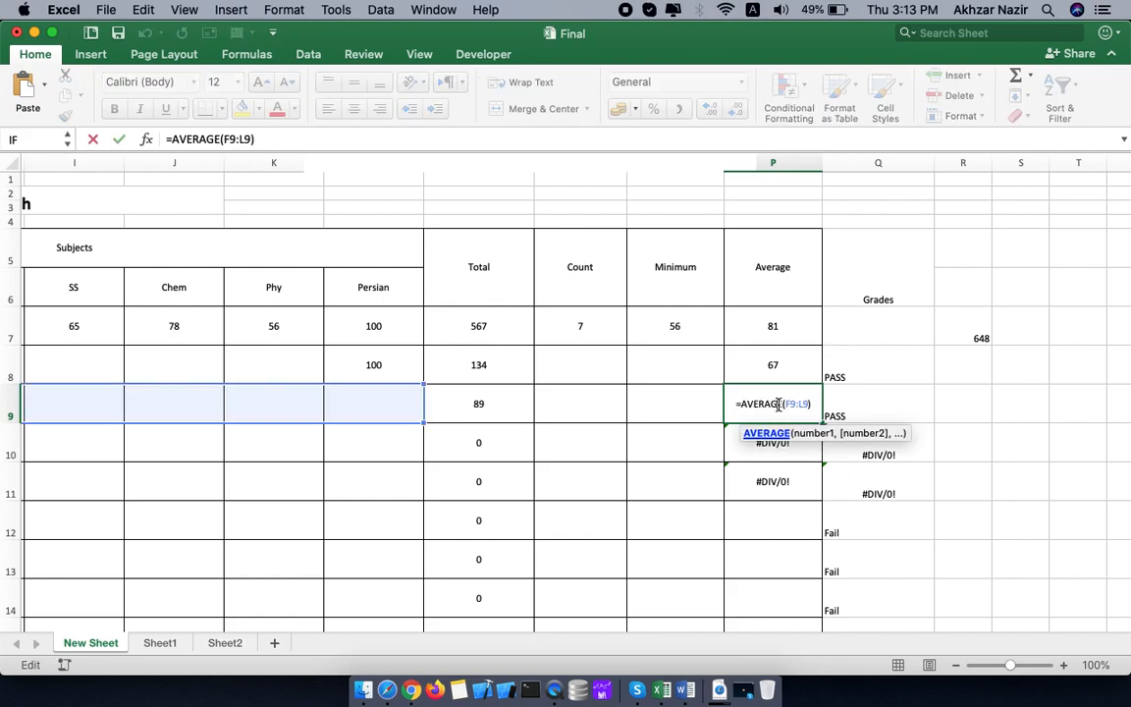
double_click(778, 326)
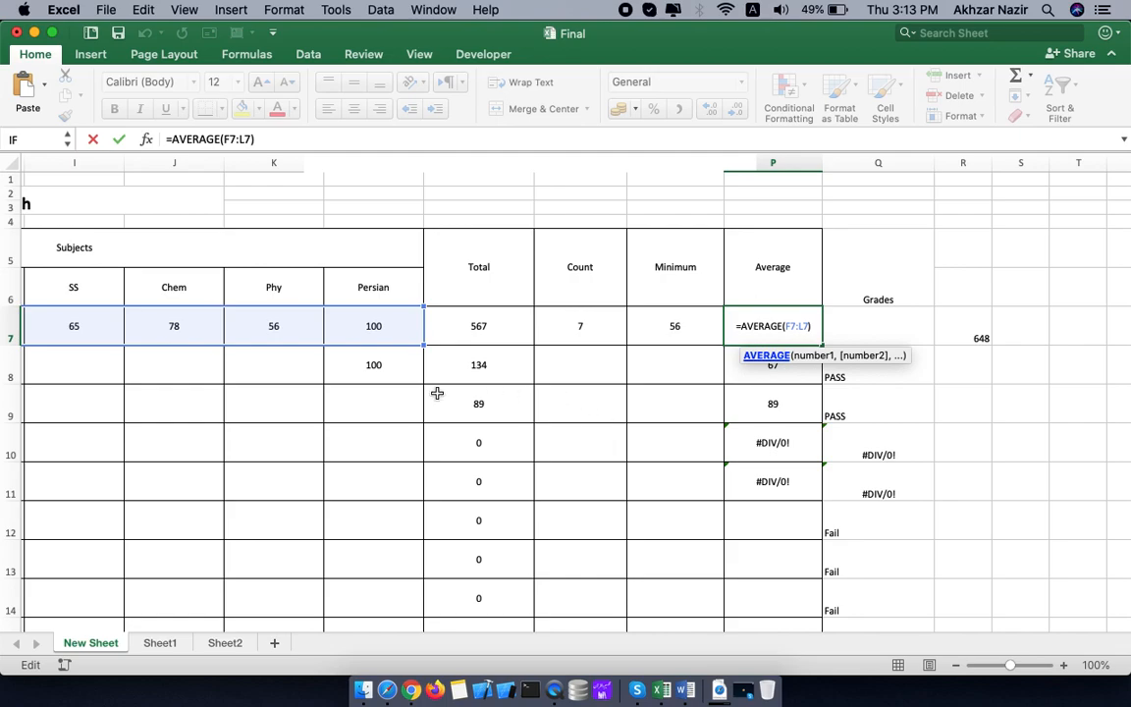
click(490, 386)
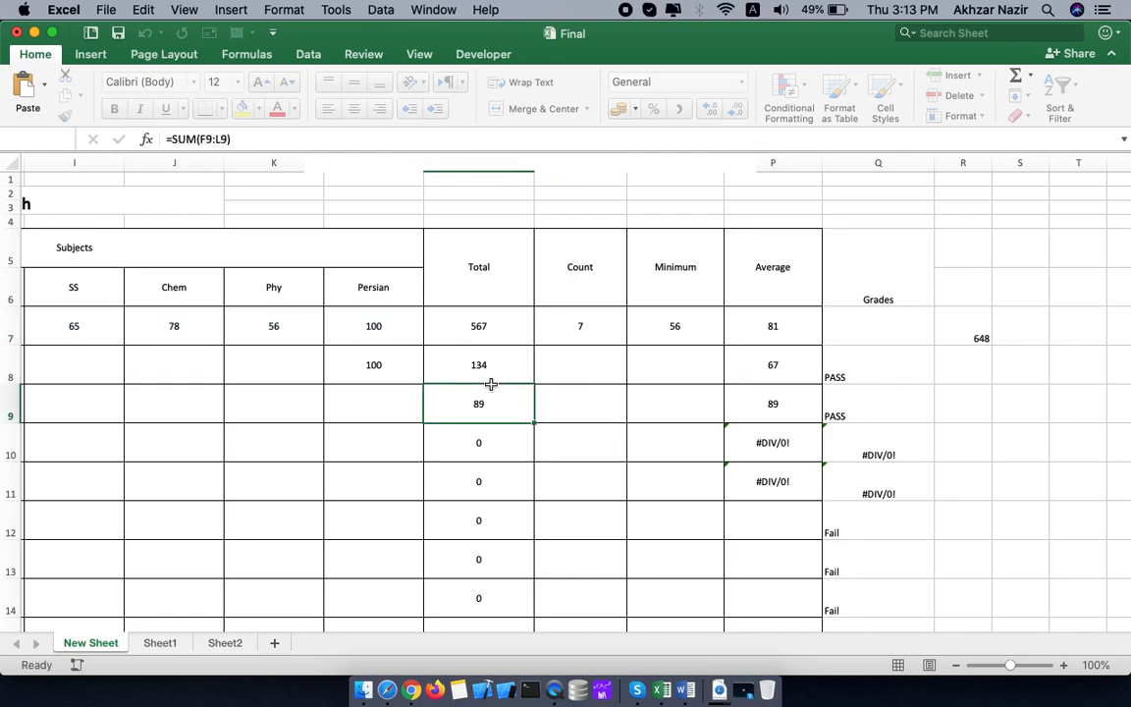
click(776, 374)
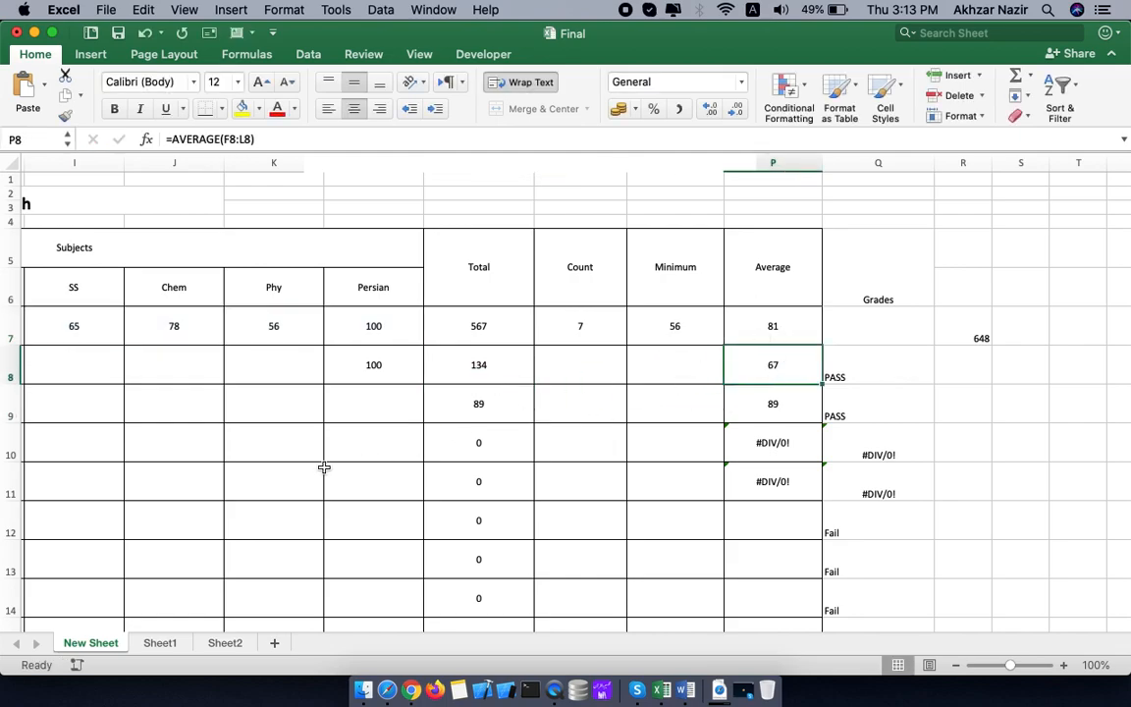
- Enter 30 as the Computer mark in cell F10, and select that row's average in P10
scroll(351, 445, left, 1)
scroll(351, 444, left, 8)
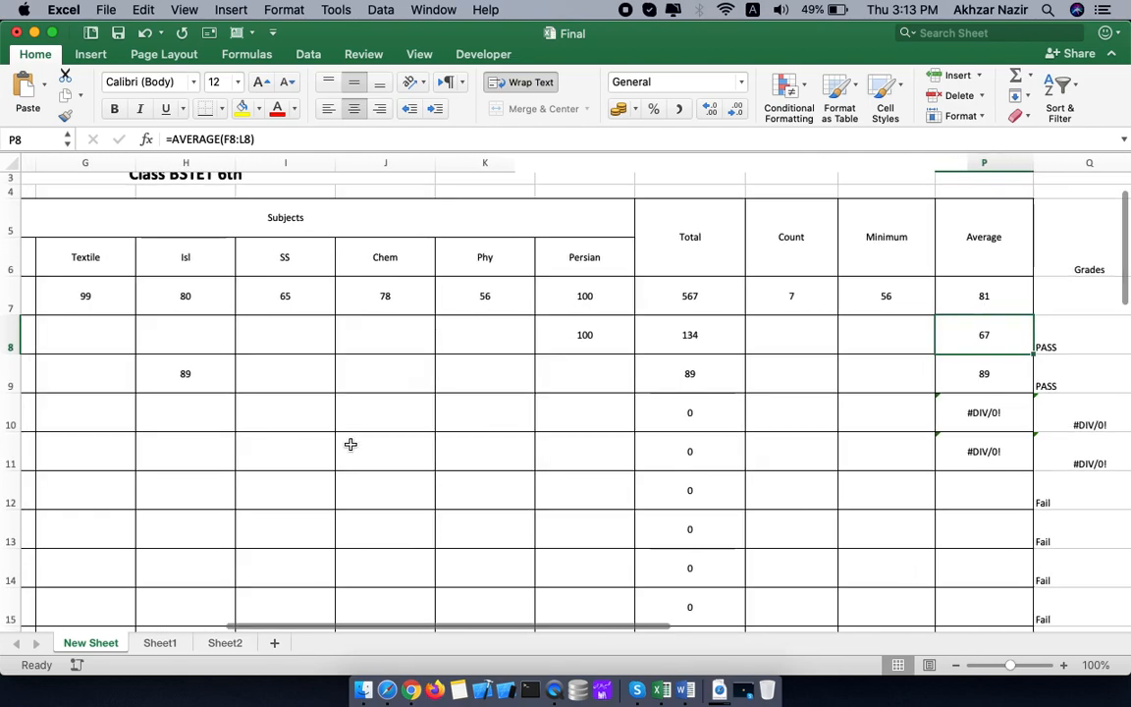
scroll(350, 445, left, 2)
scroll(350, 445, down, 1)
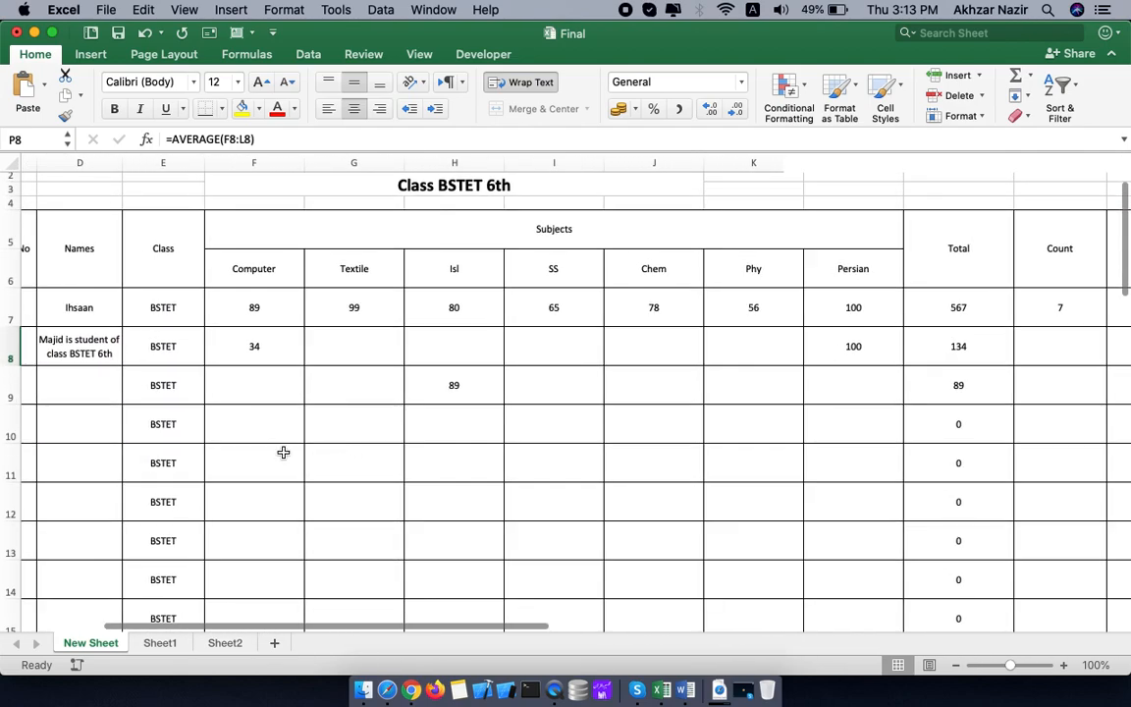
click(256, 434)
text(30)
key(Return)
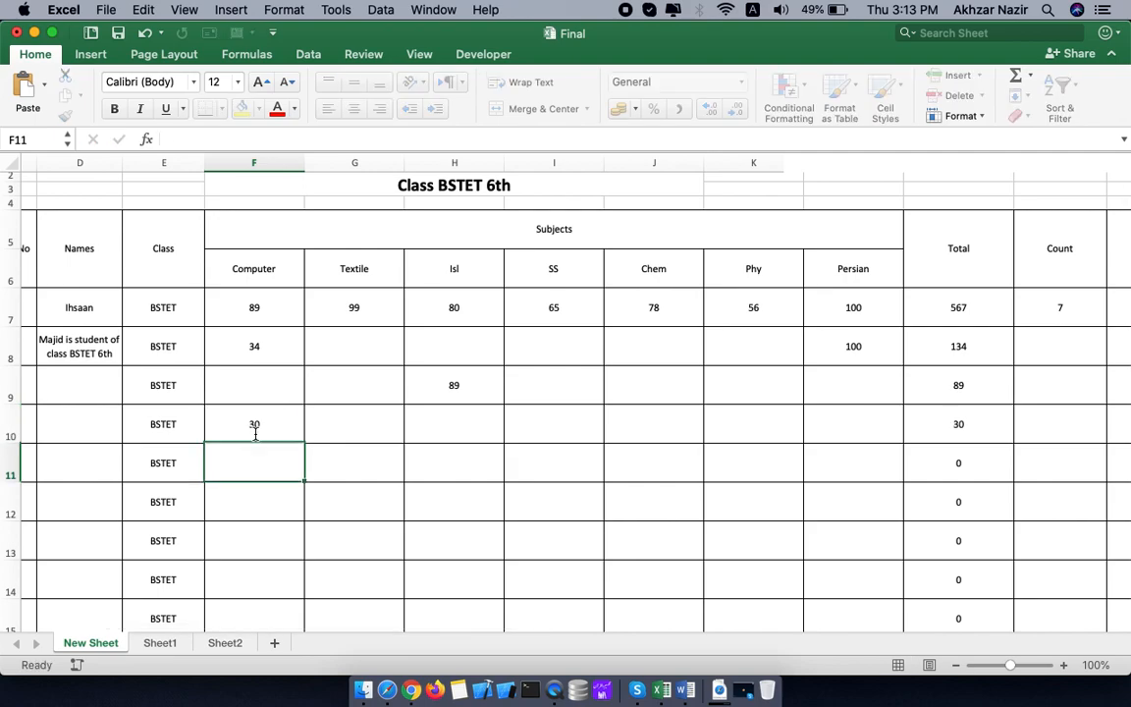
scroll(579, 437, right, 5)
scroll(584, 422, right, 3)
scroll(584, 422, up, 2)
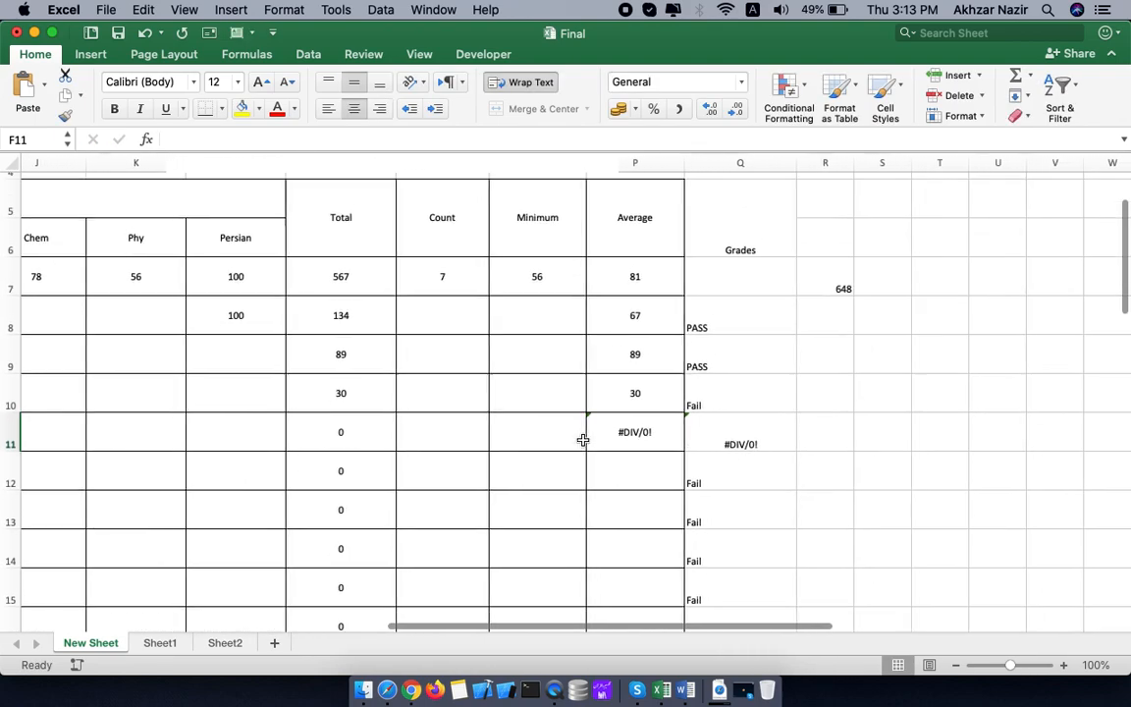
click(631, 407)
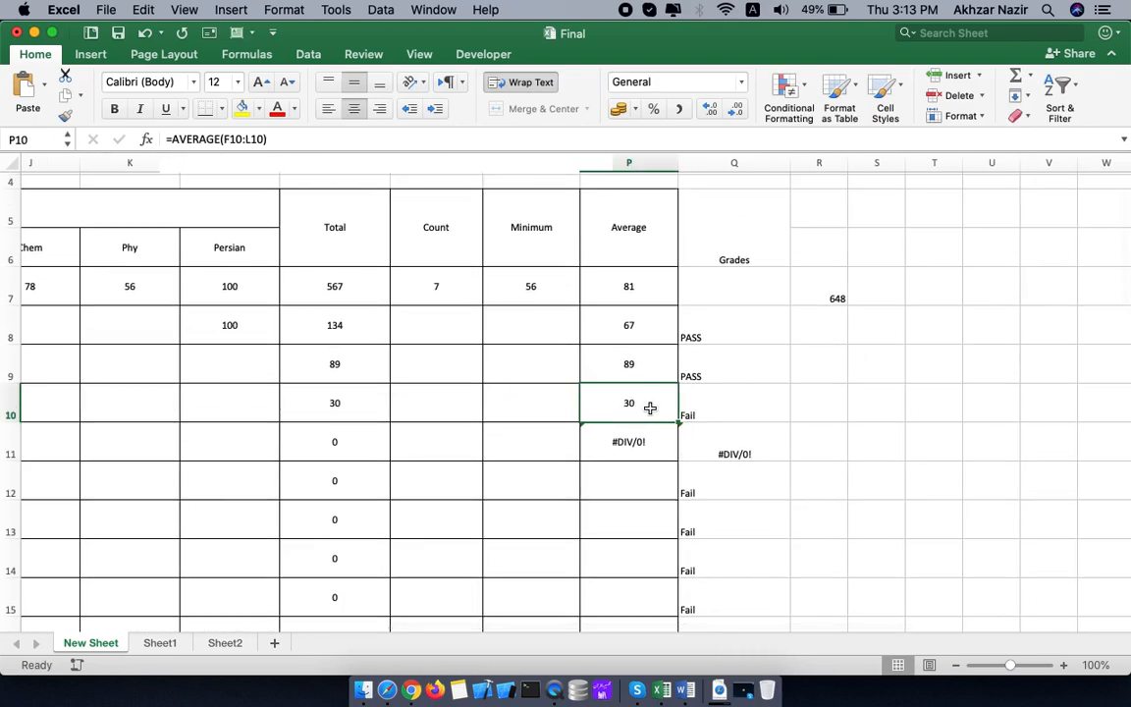
- Delete the whole Fail/PASS IF formula from cell Q8 in the Grades column
double_click(719, 334)
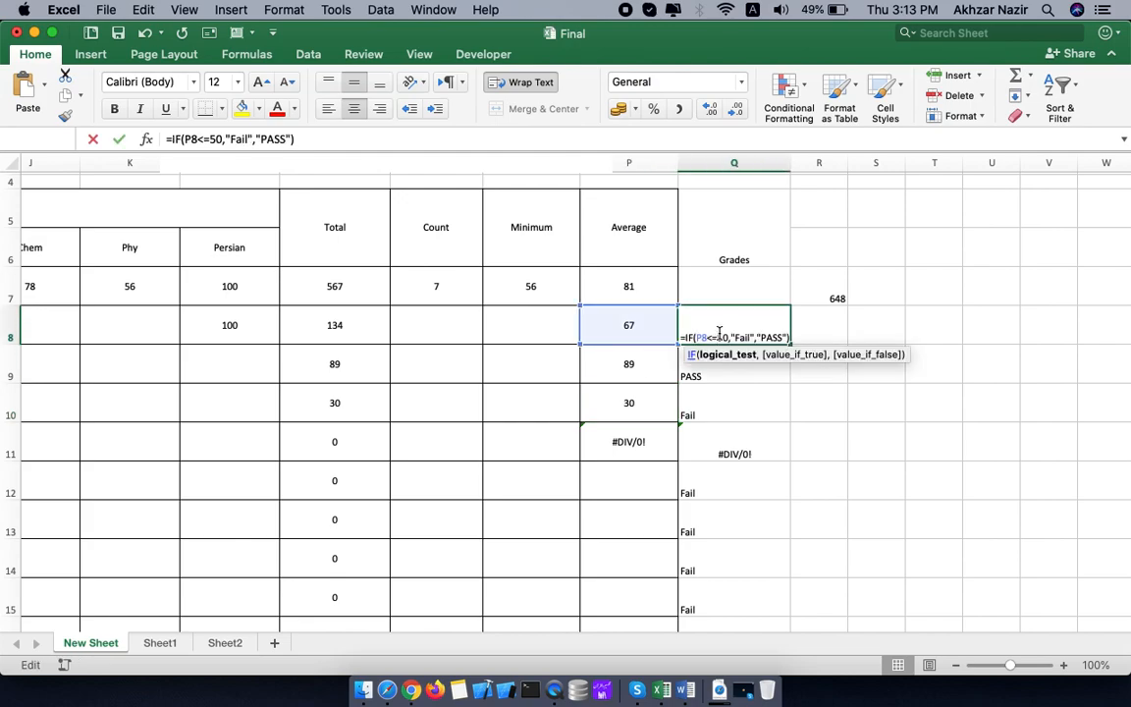
key(BackSpace)
key(BackSpace)
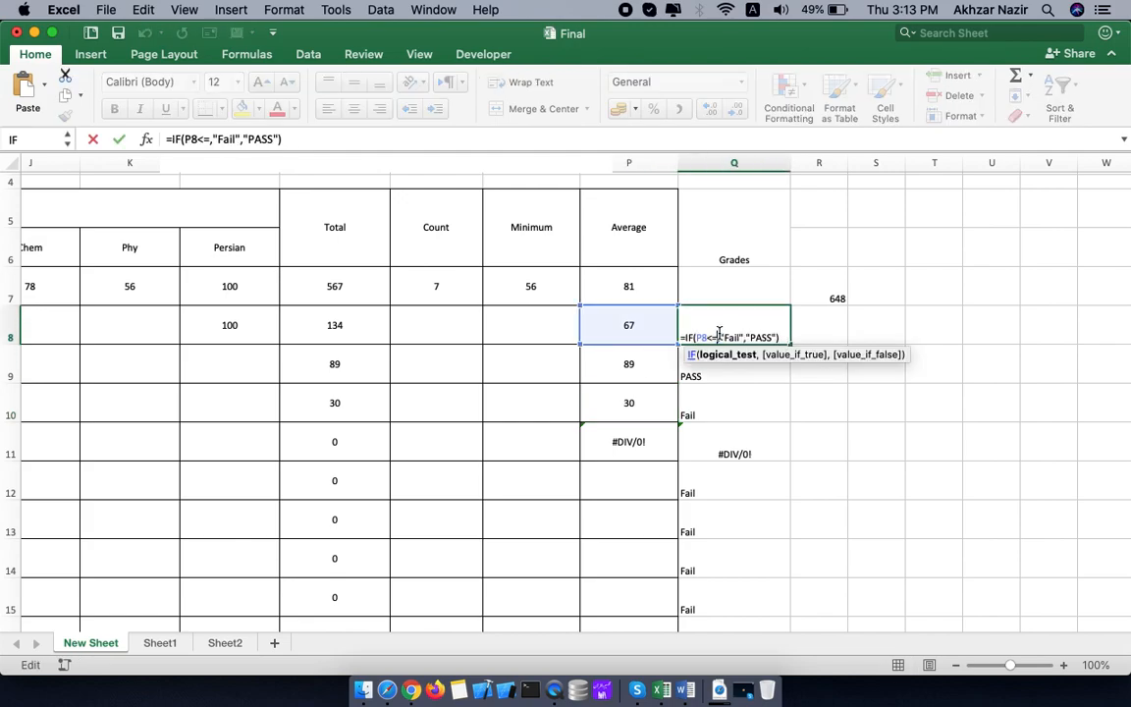
double_click(745, 334)
key(BackSpace)
key(BackSpace)
key(BackSpace)
key(BackSpace)
key(BackSpace)
key(BackSpace)
key(BackSpace)
key(BackSpace)
key(BackSpace)
key(BackSpace)
key(BackSpace)
key(BackSpace)
key(BackSpace)
key(BackSpace)
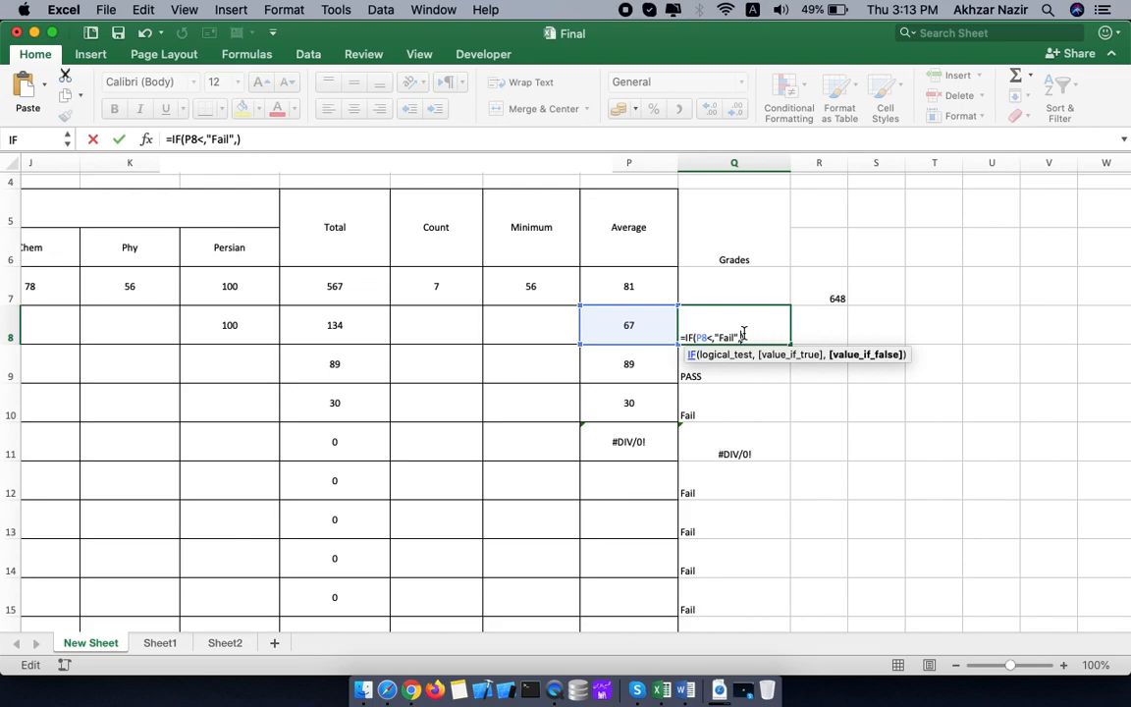
key(BackSpace)
key(BackSpace)
key(BackSpace)
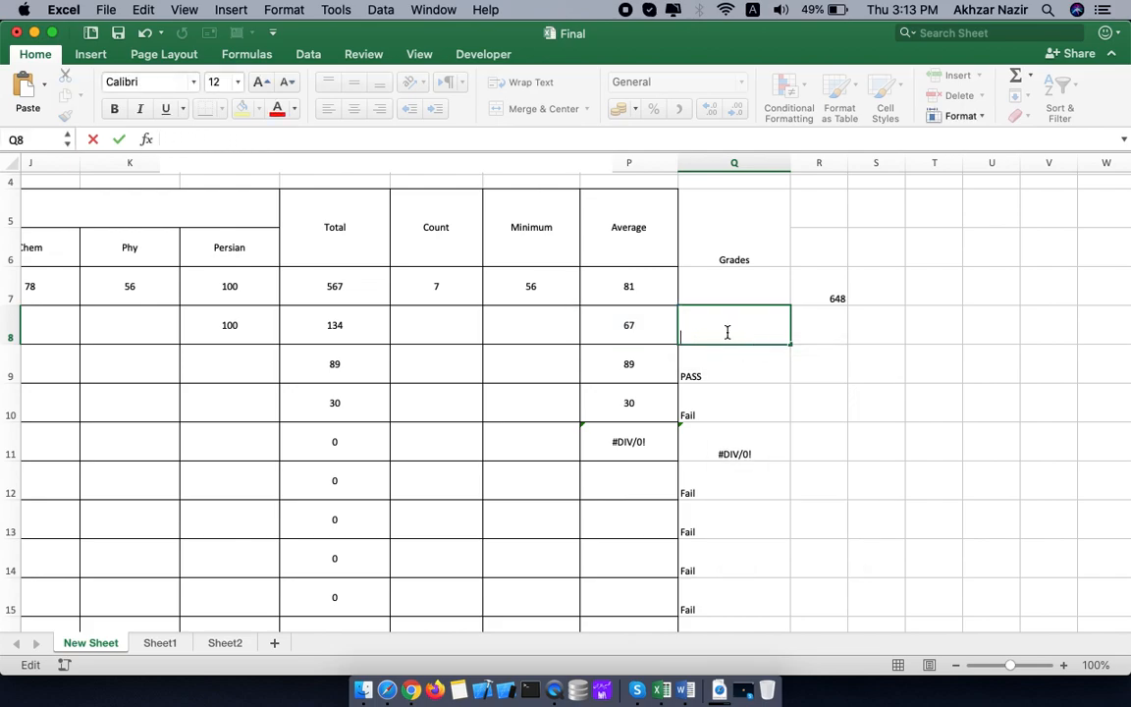
- Enter the partial formula =IF(P7>50,"") in cell Q7 of the Grades column
double_click(718, 284)
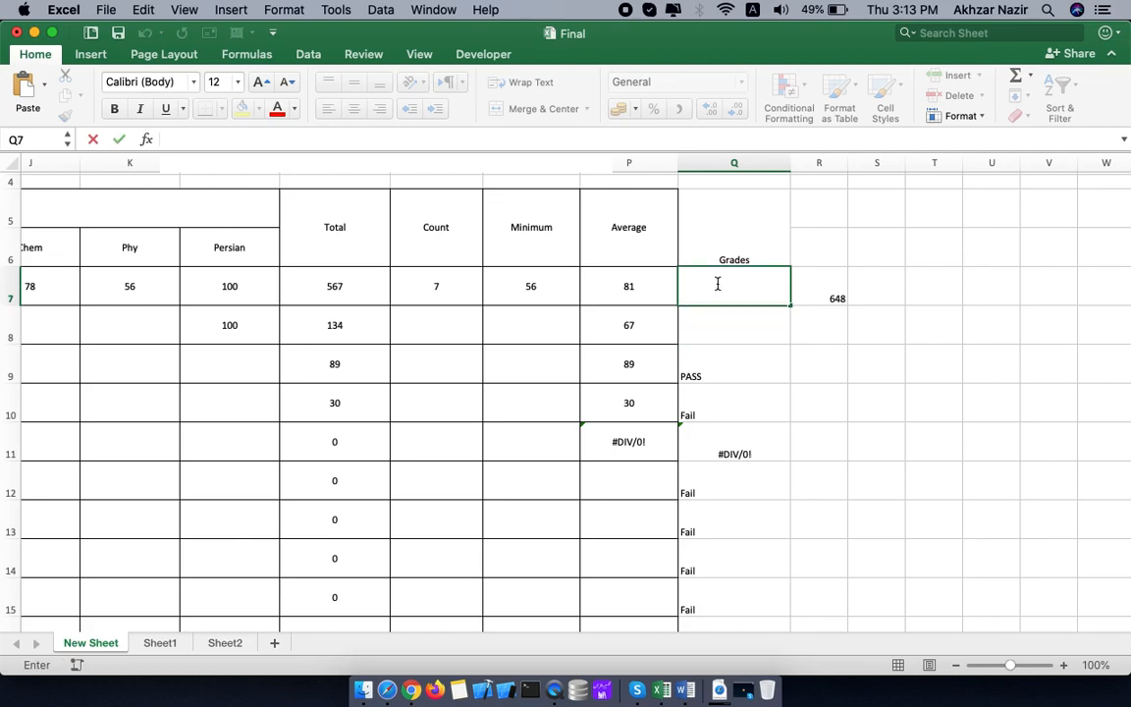
text(=I)
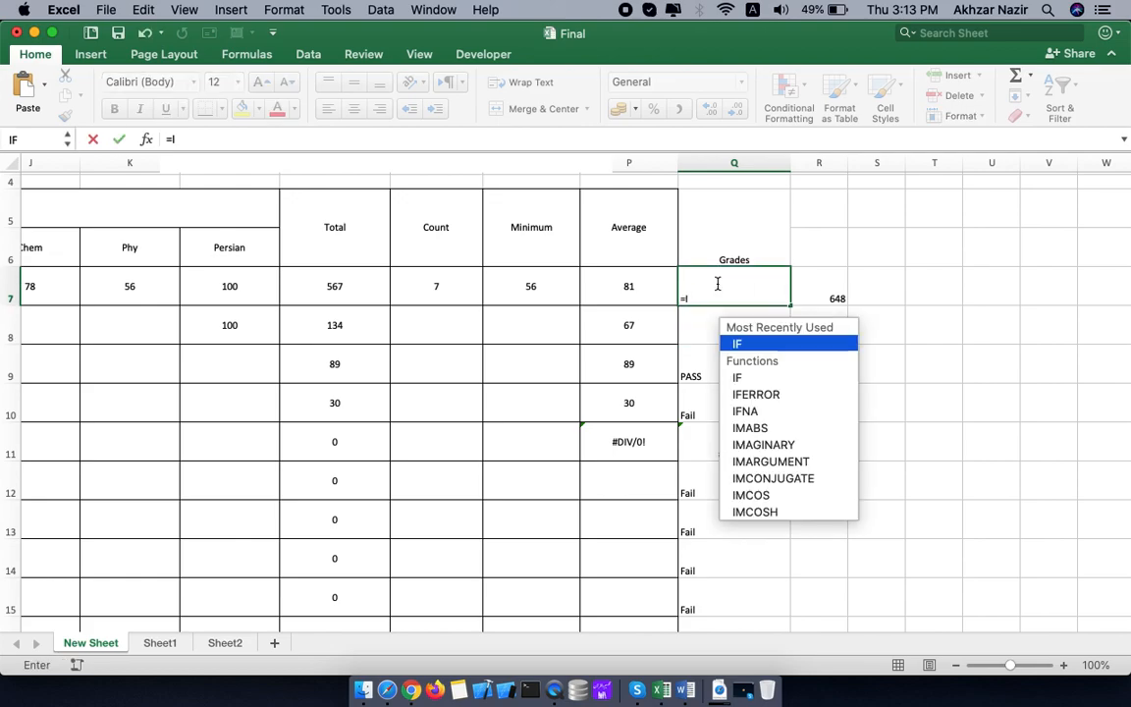
text(F()
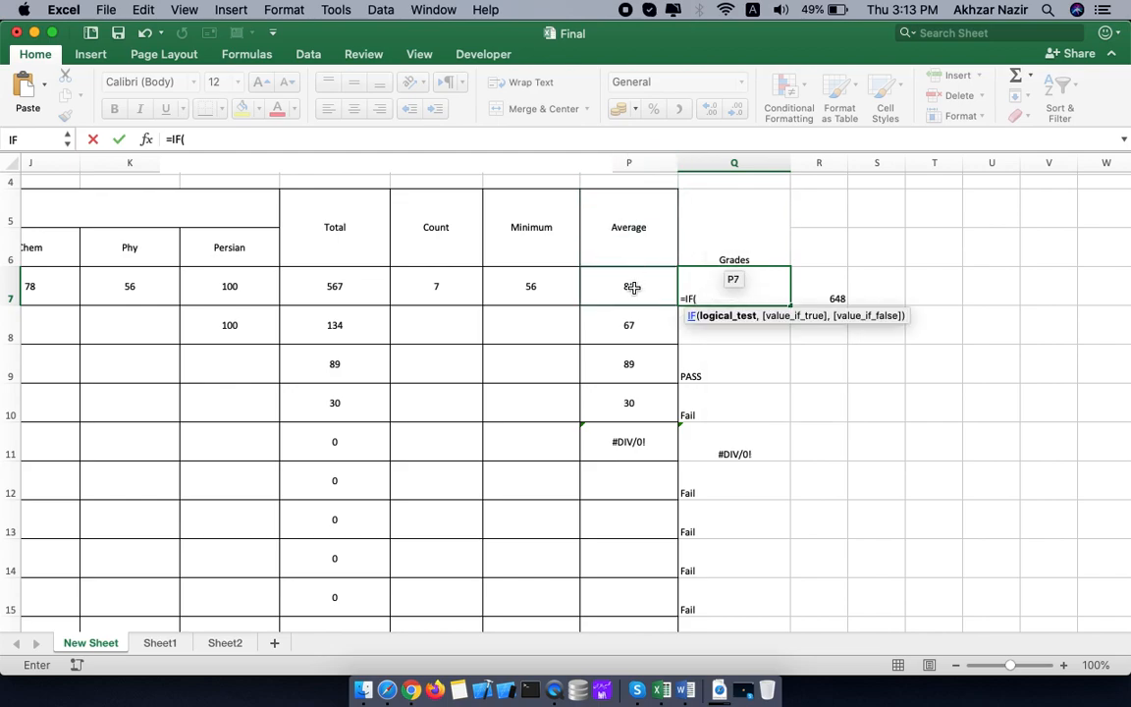
text(P7)
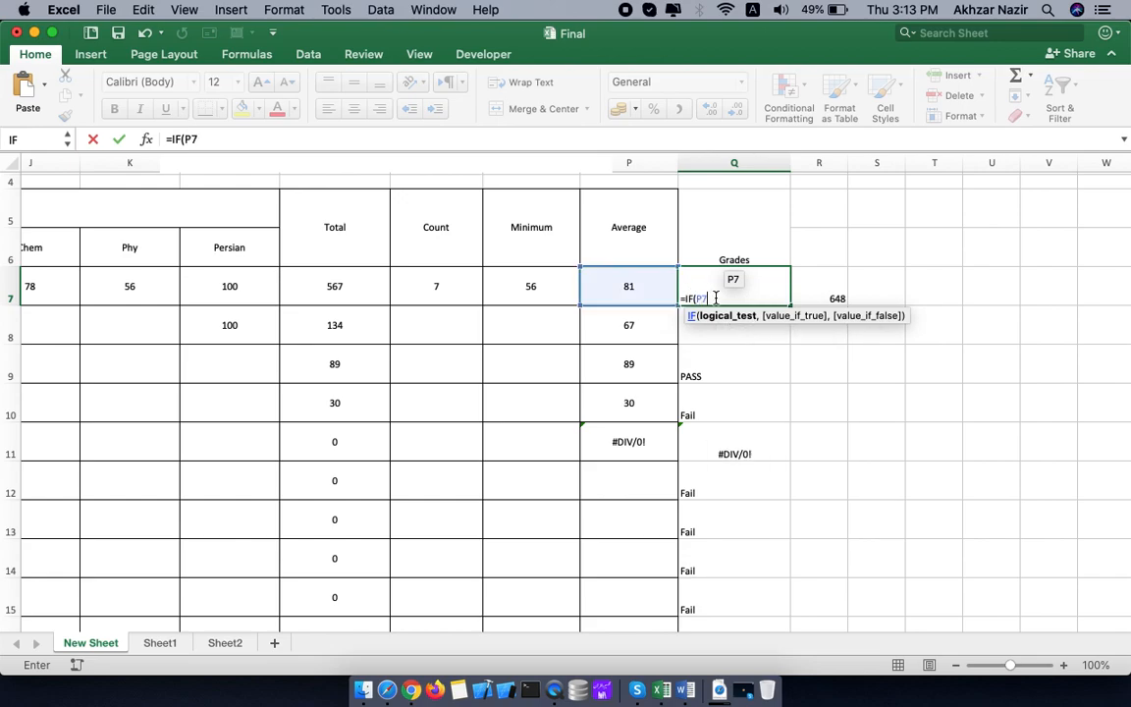
text(>50,)
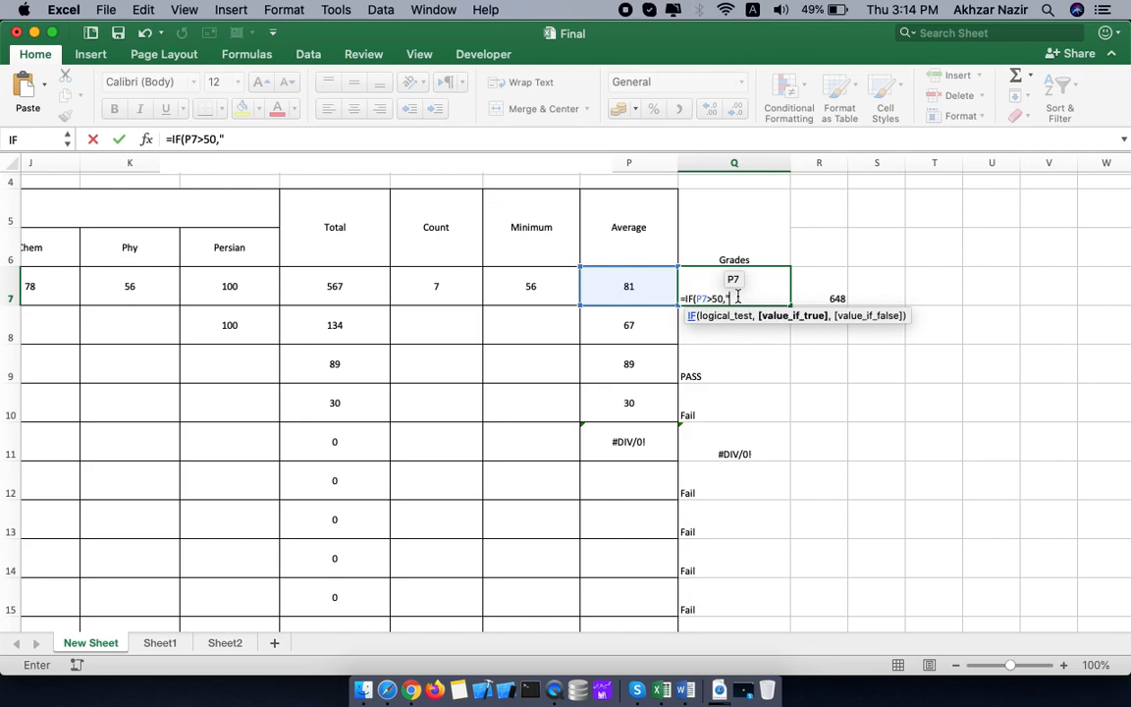
key(Escape)
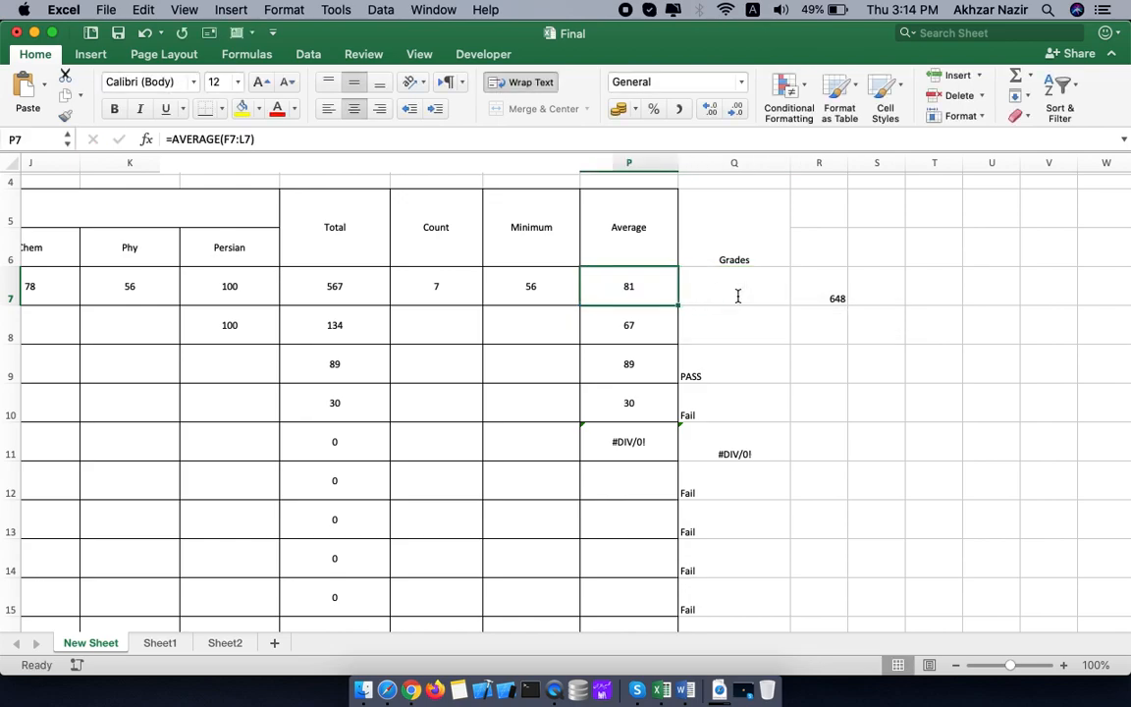
- Complete Q7's formula as =IF(P7>50,"Pass","Fail") and fill it down through Q10
click(737, 296)
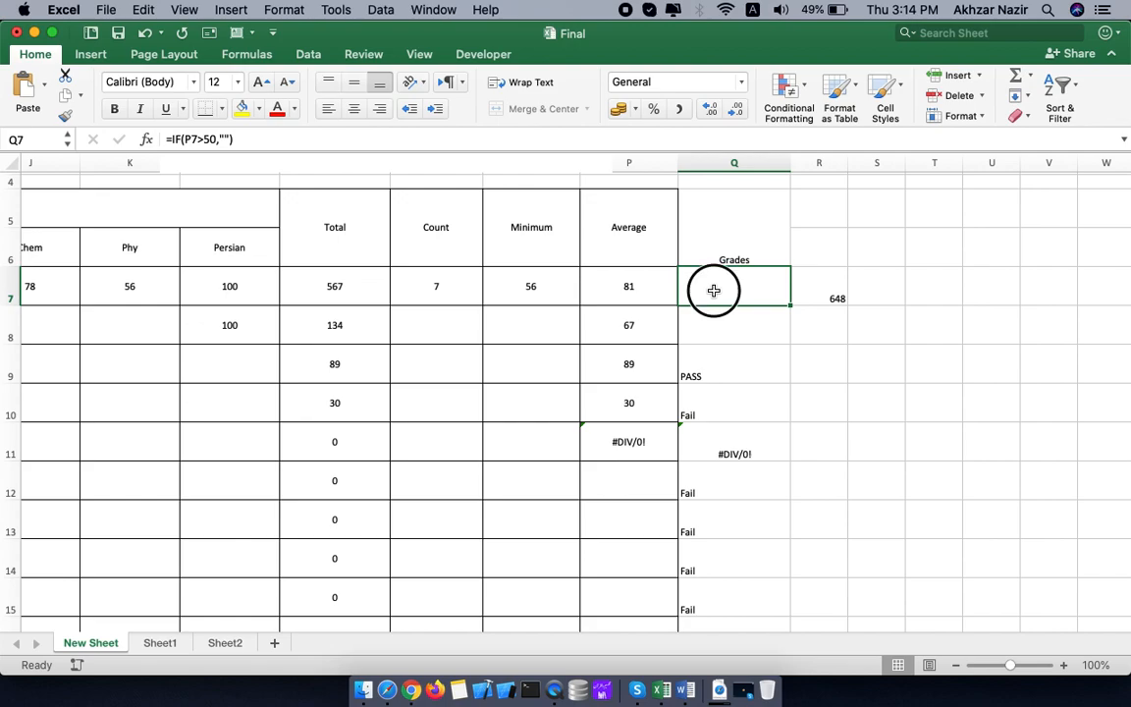
double_click(714, 290)
click(730, 297)
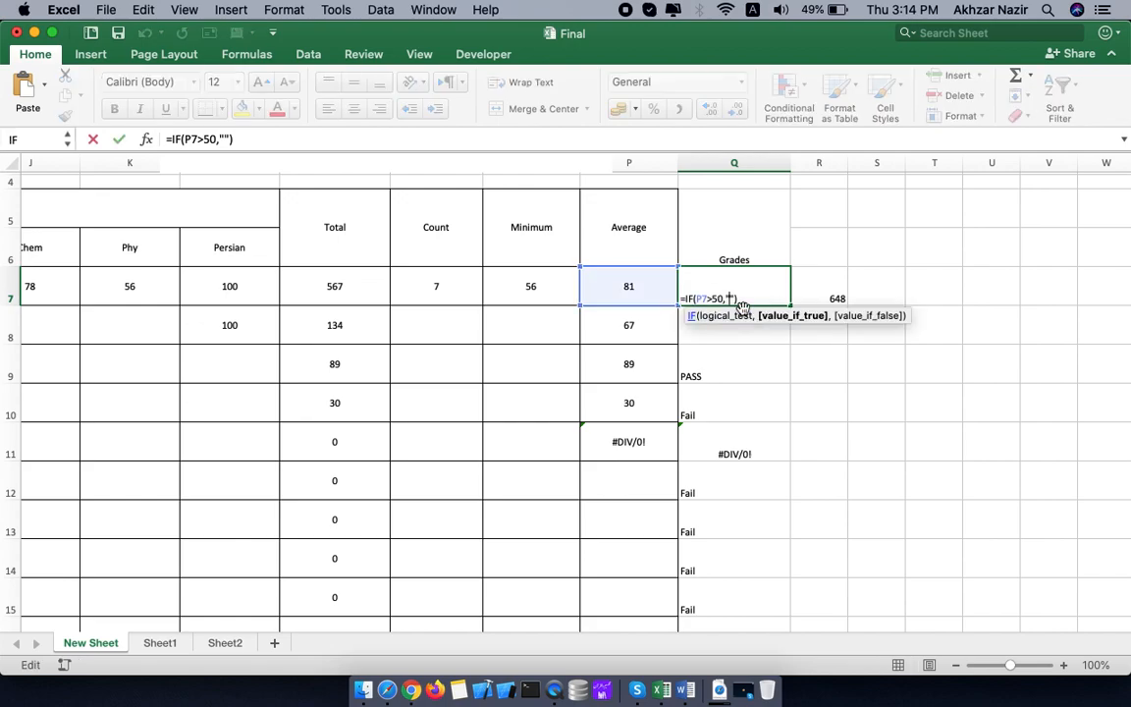
text(P)
text(ass)
text(,)
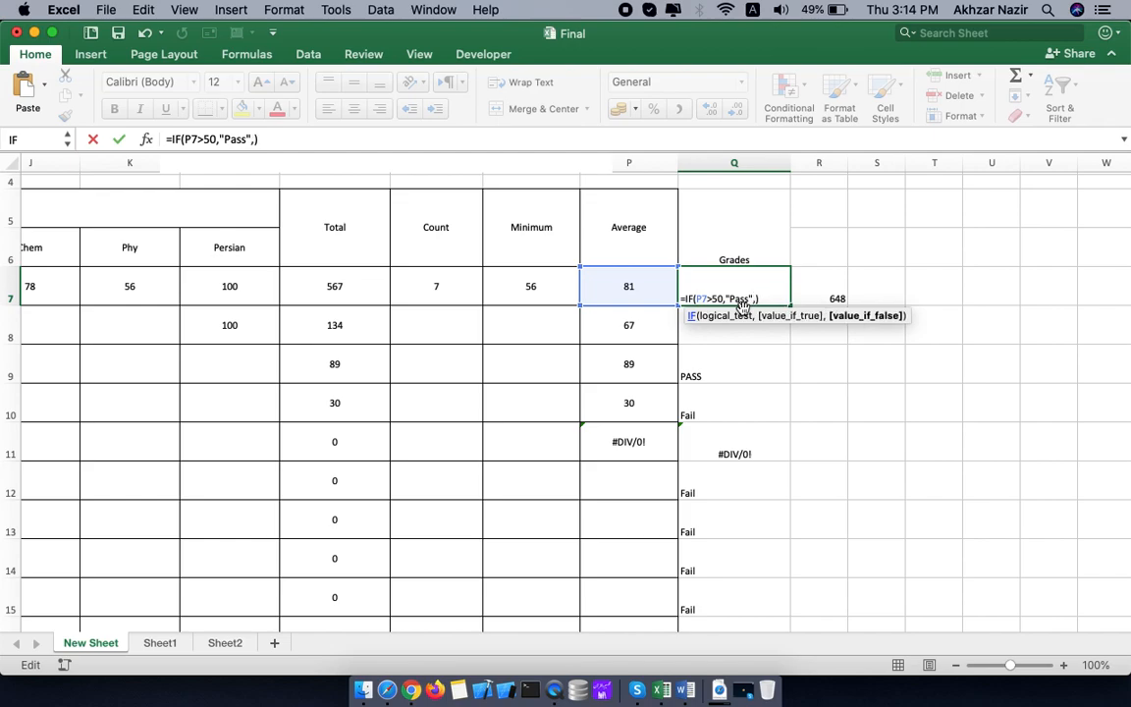
text(""Fail)
key(Return)
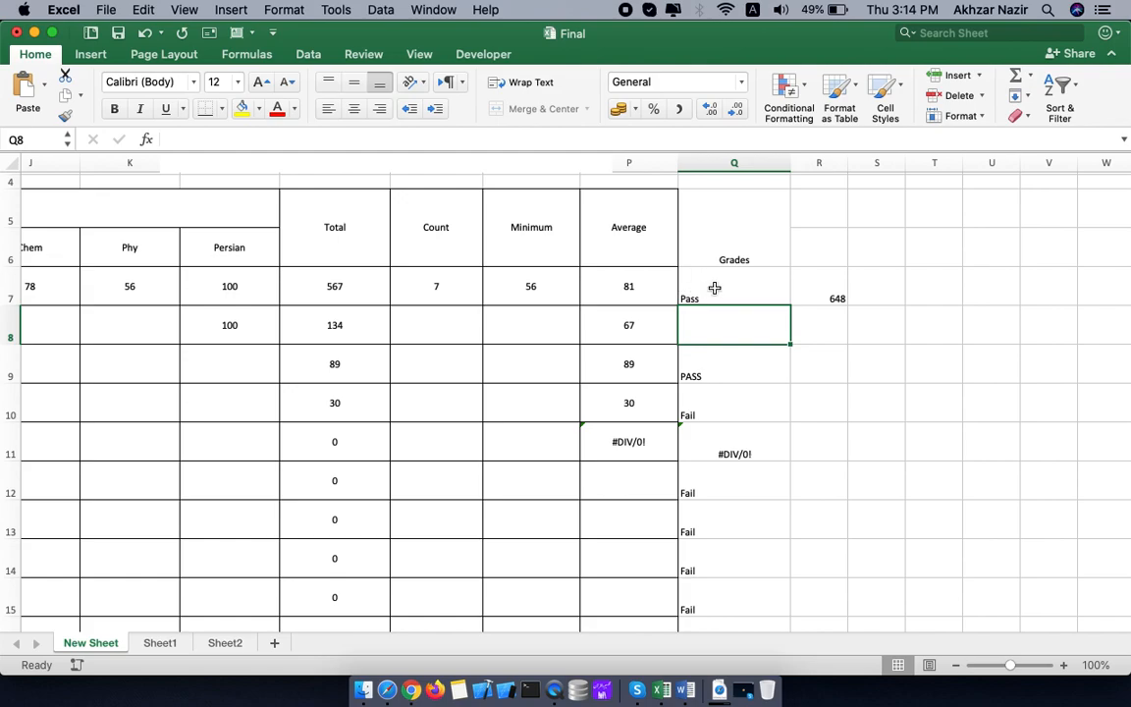
click(742, 287)
drag(789, 304, 777, 414)
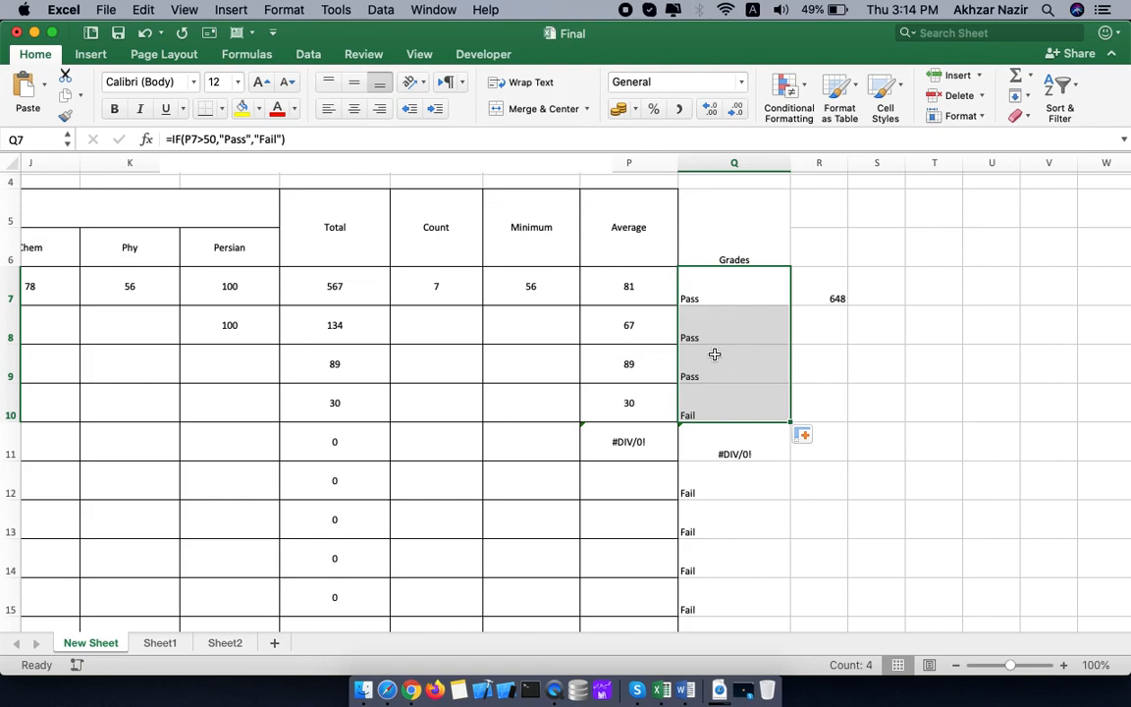
- Review the arguments of Q7's IF formula and change its comparison to P7>=50
double_click(723, 286)
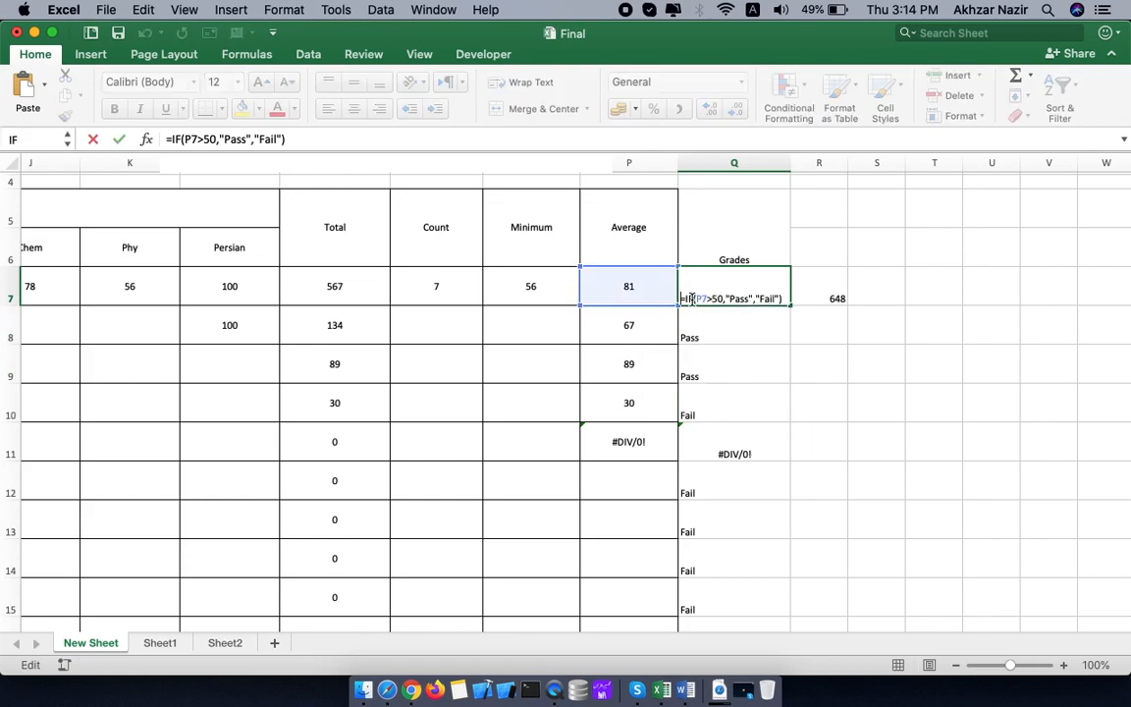
double_click(703, 299)
double_click(717, 299)
double_click(739, 299)
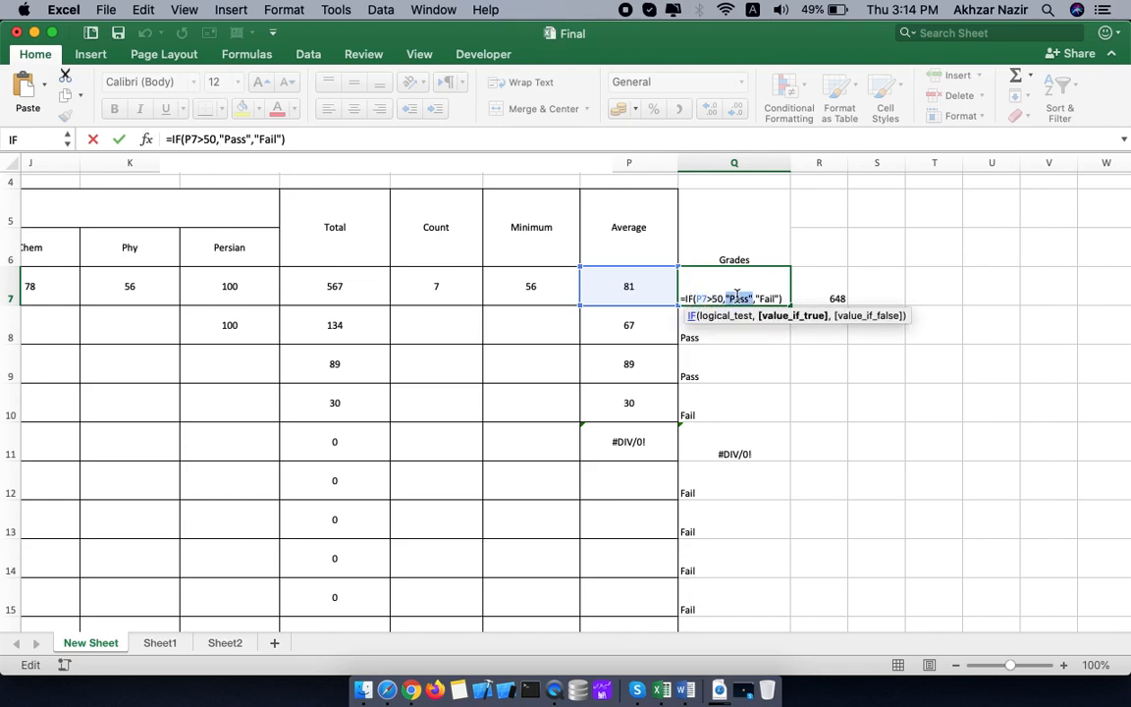
double_click(764, 298)
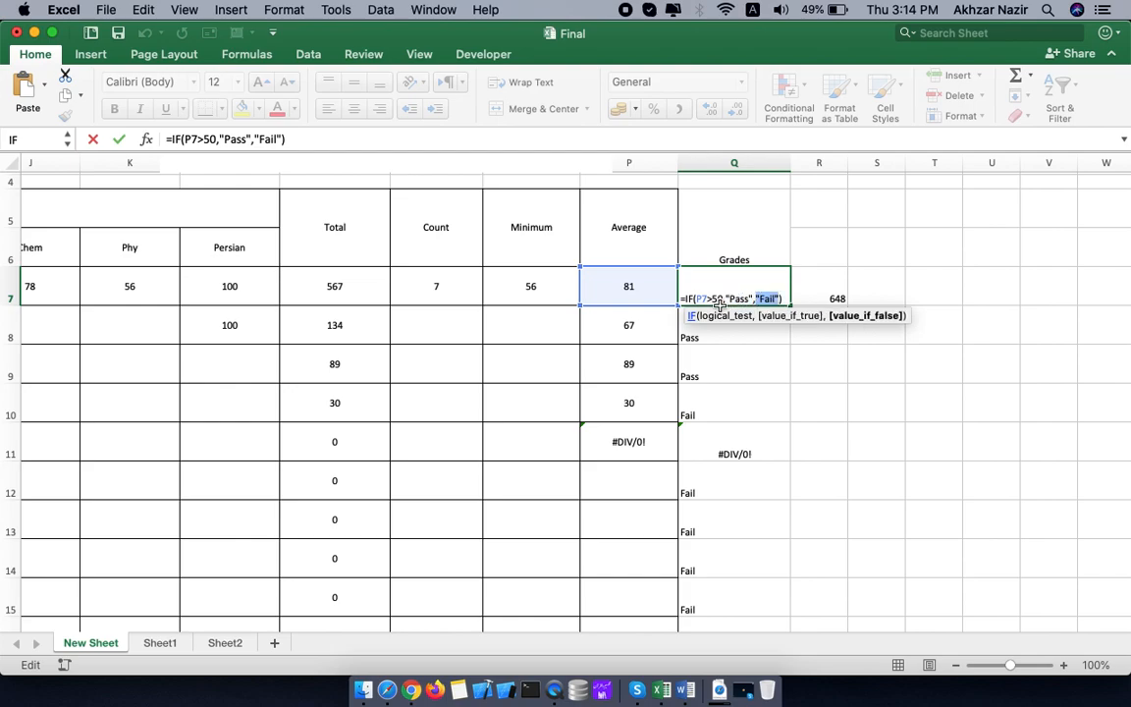
click(710, 299)
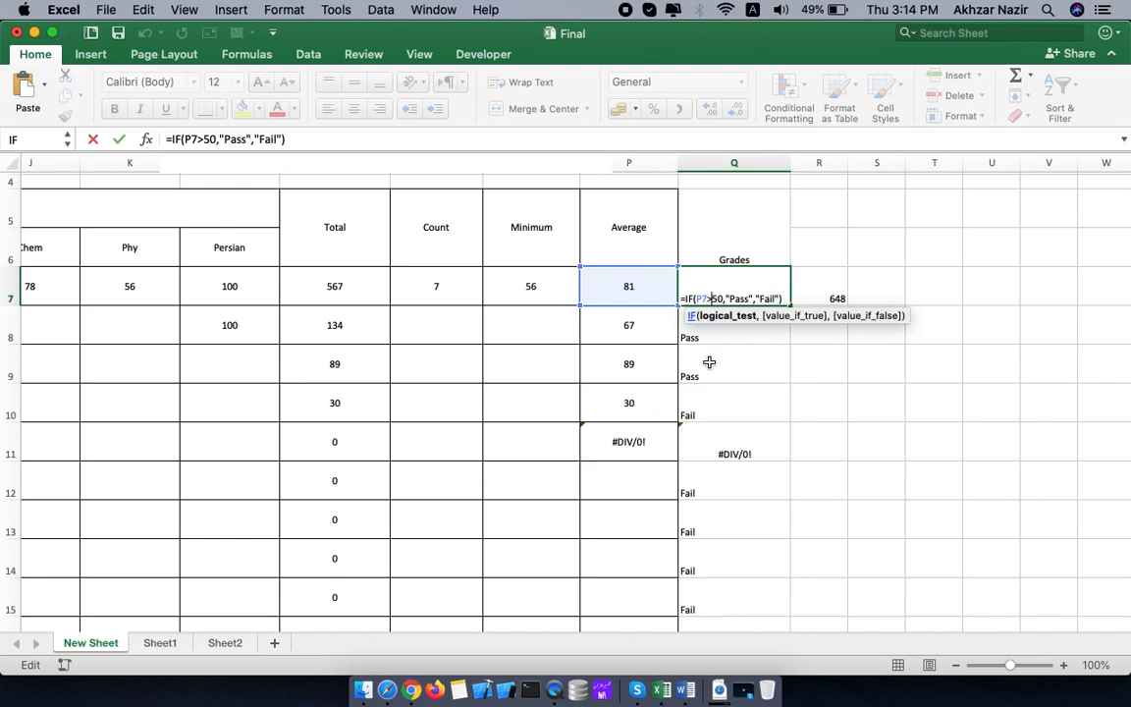
text(=)
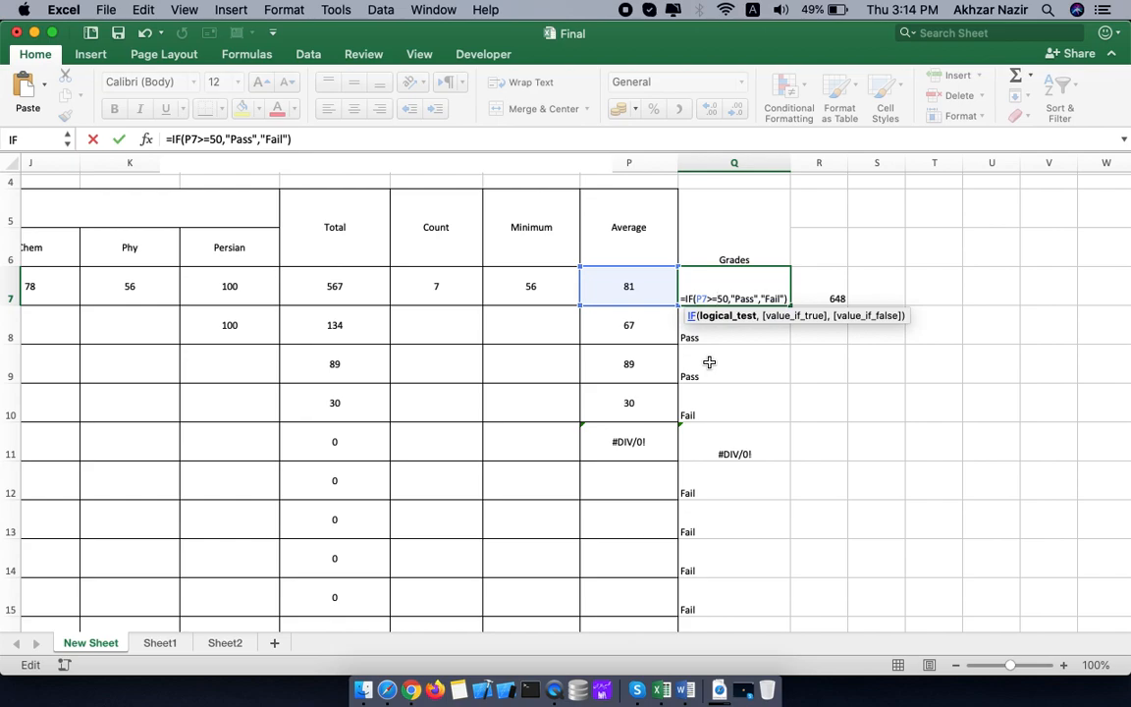
key(Return)
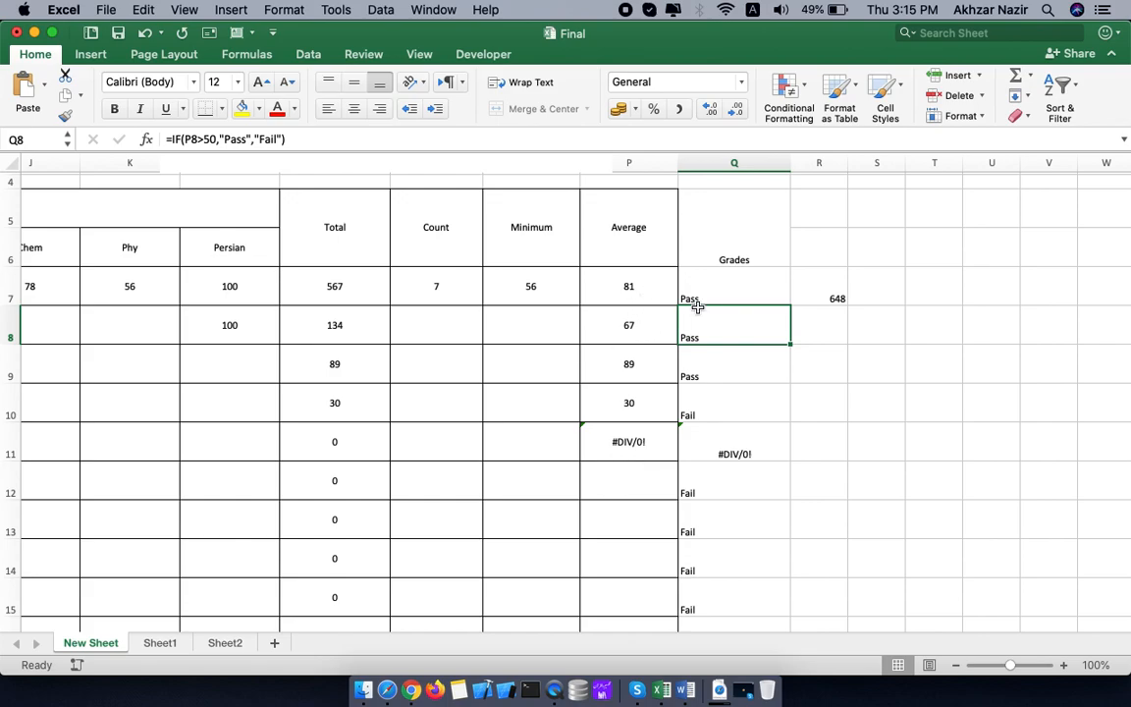
- Change the comparison in Q7's IF formula to P7<50
double_click(727, 293)
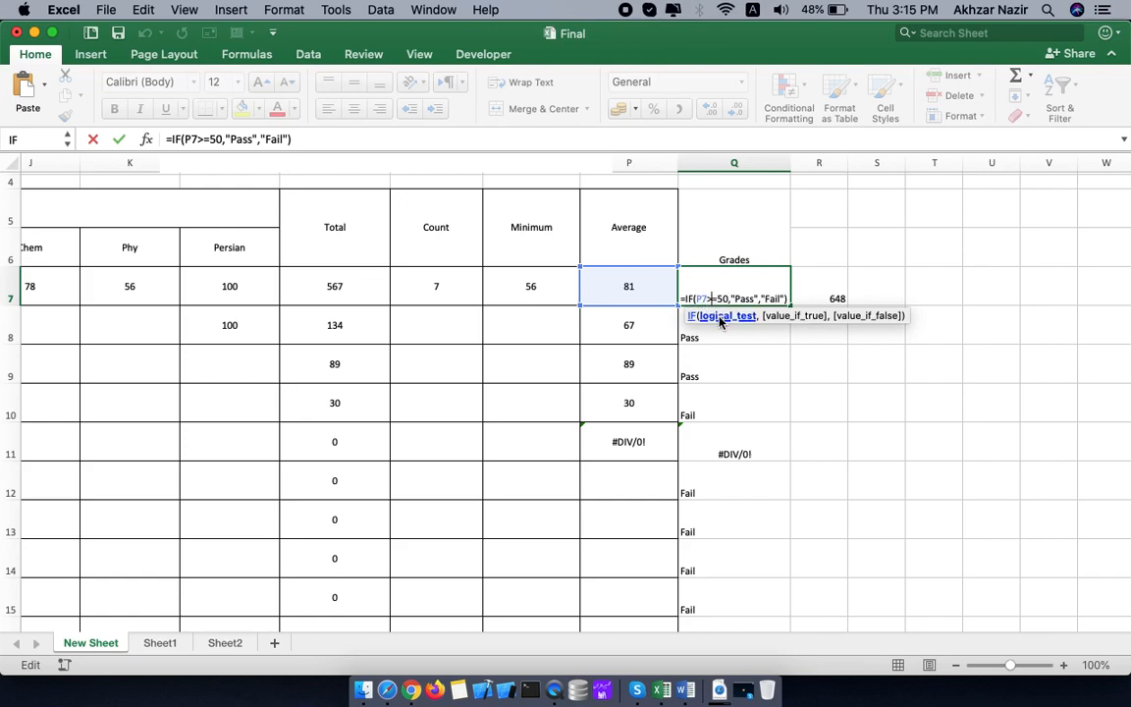
key(BackSpace)
key(BackSpace)
text(<)
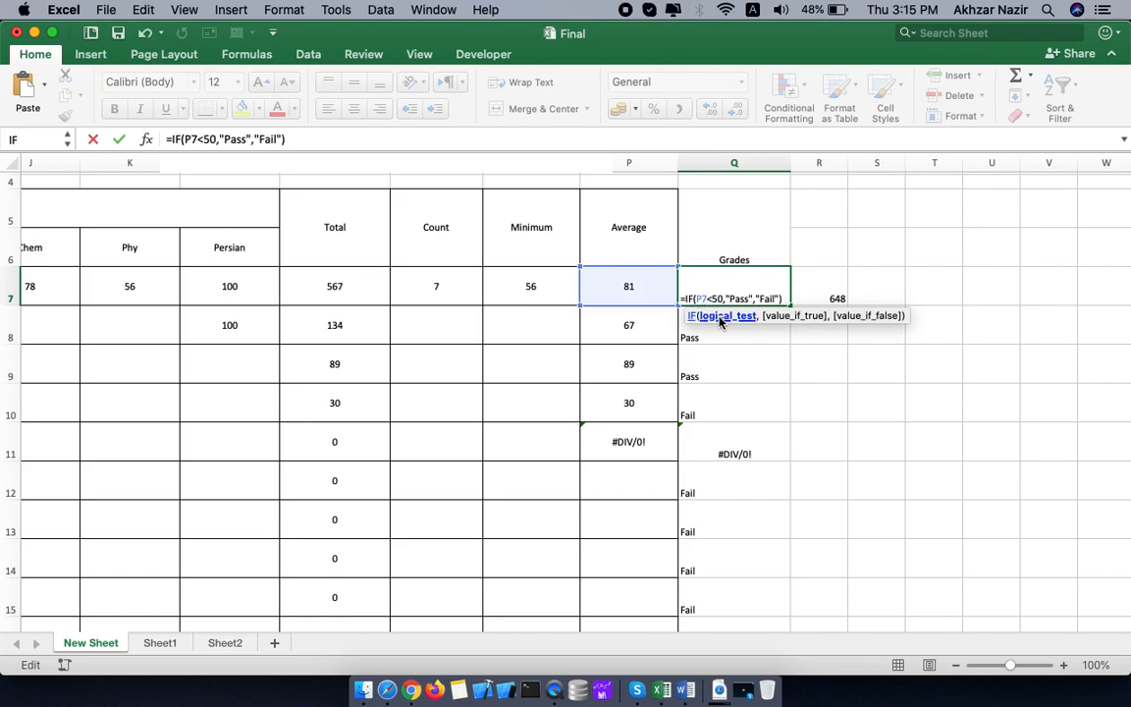
- Replace the value-if-true text in Q7's IF formula with "Fail"
key(Right)
key(Right)
key(Right)
key(Right)
key(Right)
key(Right)
key(Right)
key(Right)
key(BackSpace)
key(BackSpace)
key(BackSpace)
key(BackSpace)
text(Fail)
- Set Q7's value-if-false text to "Pass" and fill the formula down through Q10
key(Right)
key(Right)
key(BackSpace)
key(BackSpace)
key(BackSpace)
key(BackSpace)
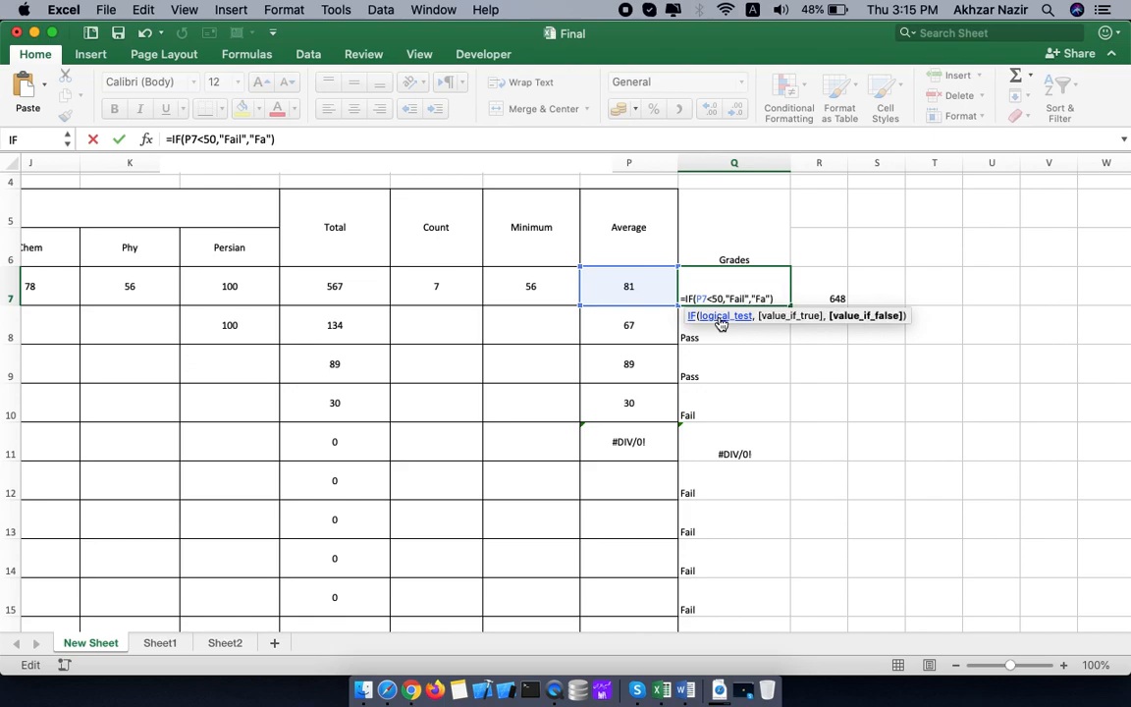
text(Pass)
key(Return)
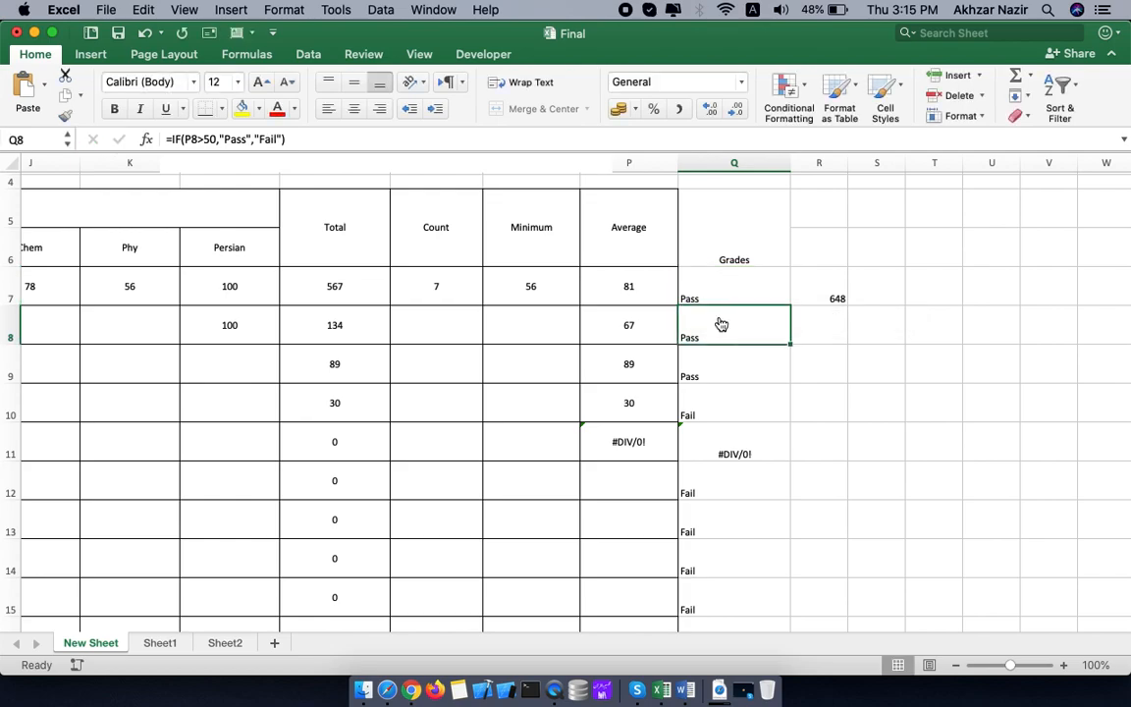
click(748, 283)
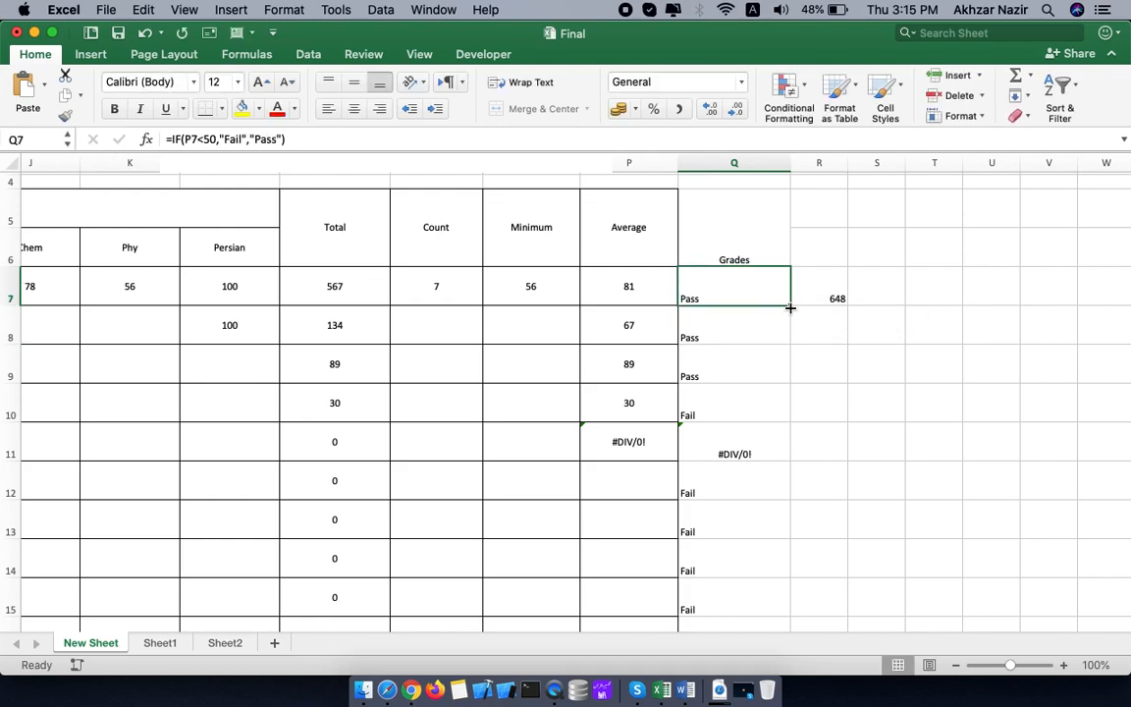
drag(791, 310, 790, 418)
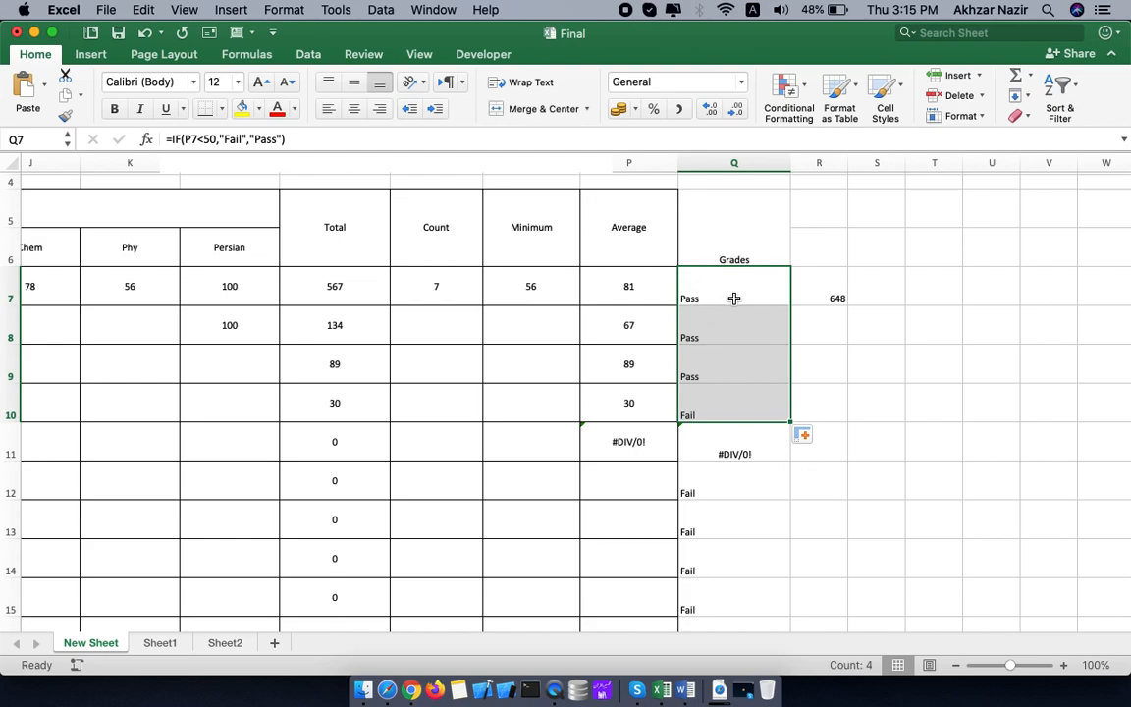
- Apply all borders to the range S8:U13 beside the marks table and widen column S
drag(894, 320, 998, 521)
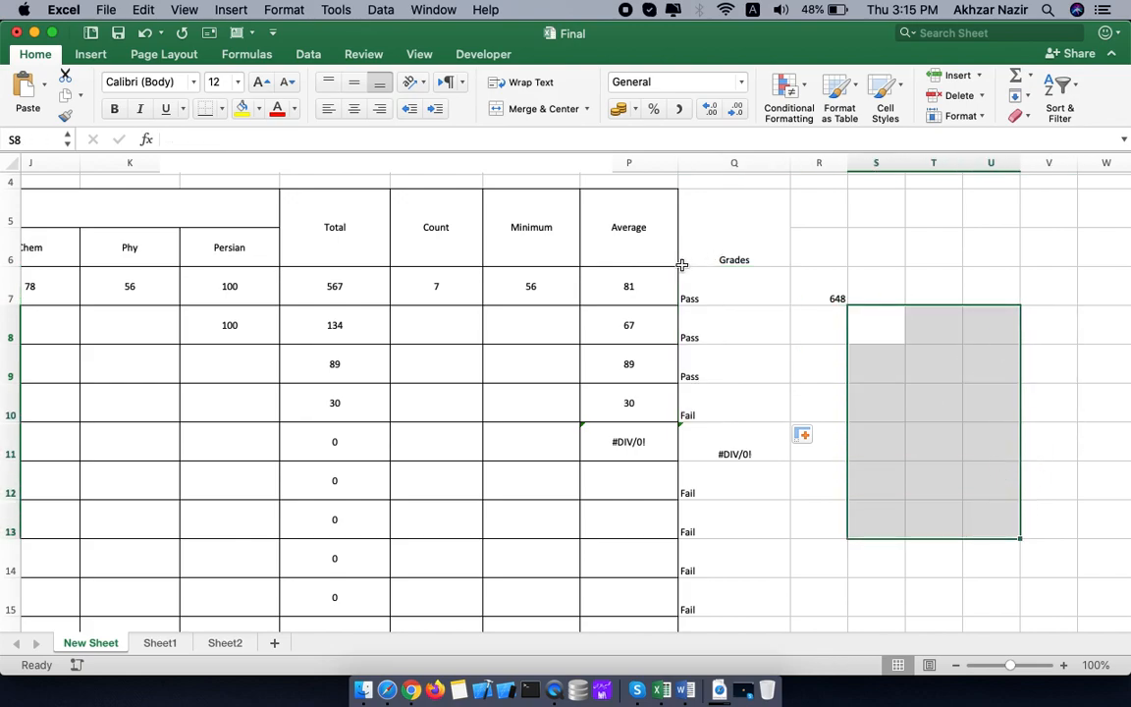
click(222, 108)
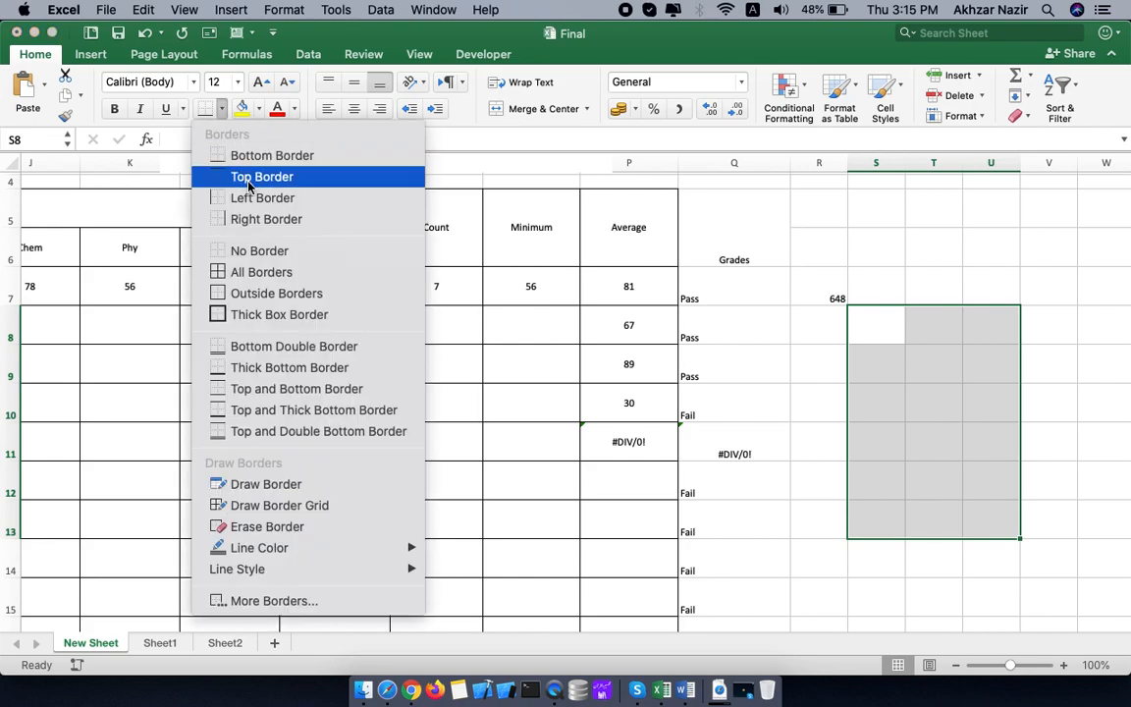
click(255, 272)
drag(905, 163, 961, 172)
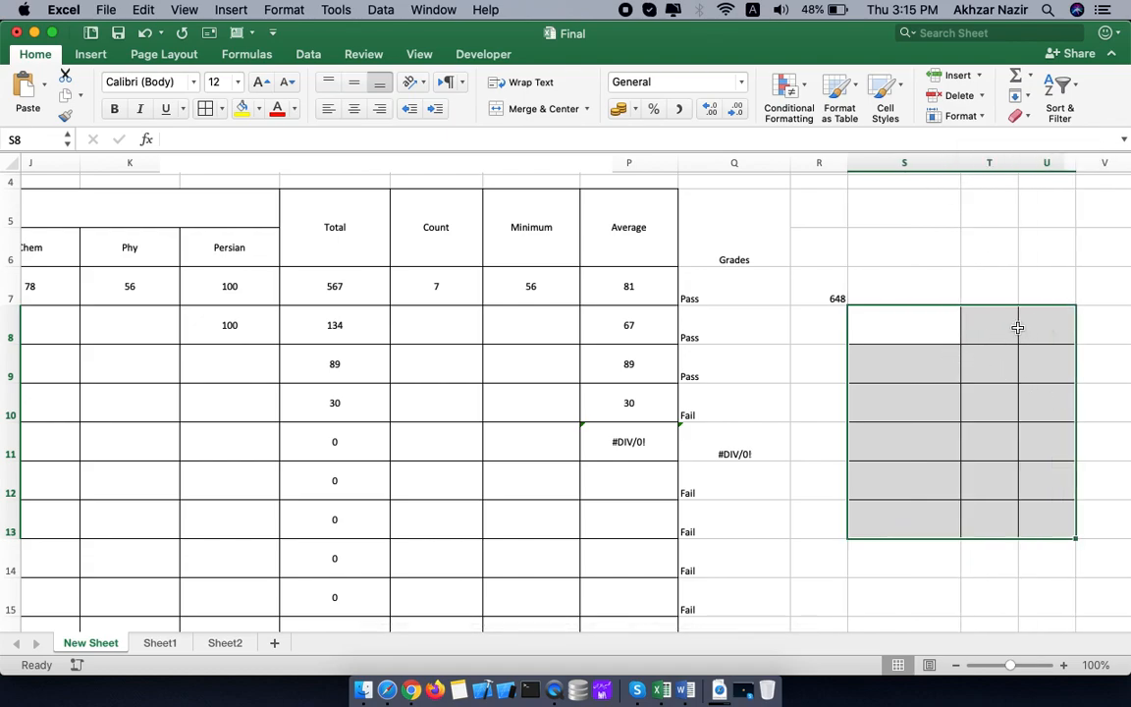
- Enter "50 to 60" in S8 and "D Grade" in T8 as the first row of the grading table
click(910, 327)
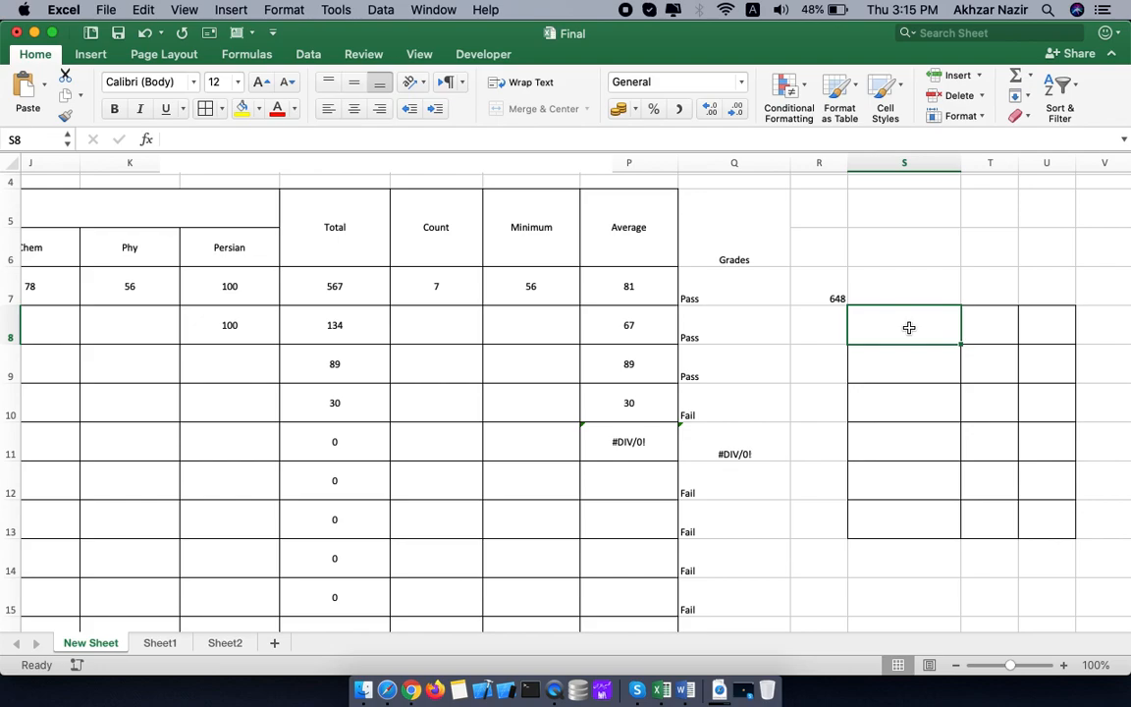
text(50)
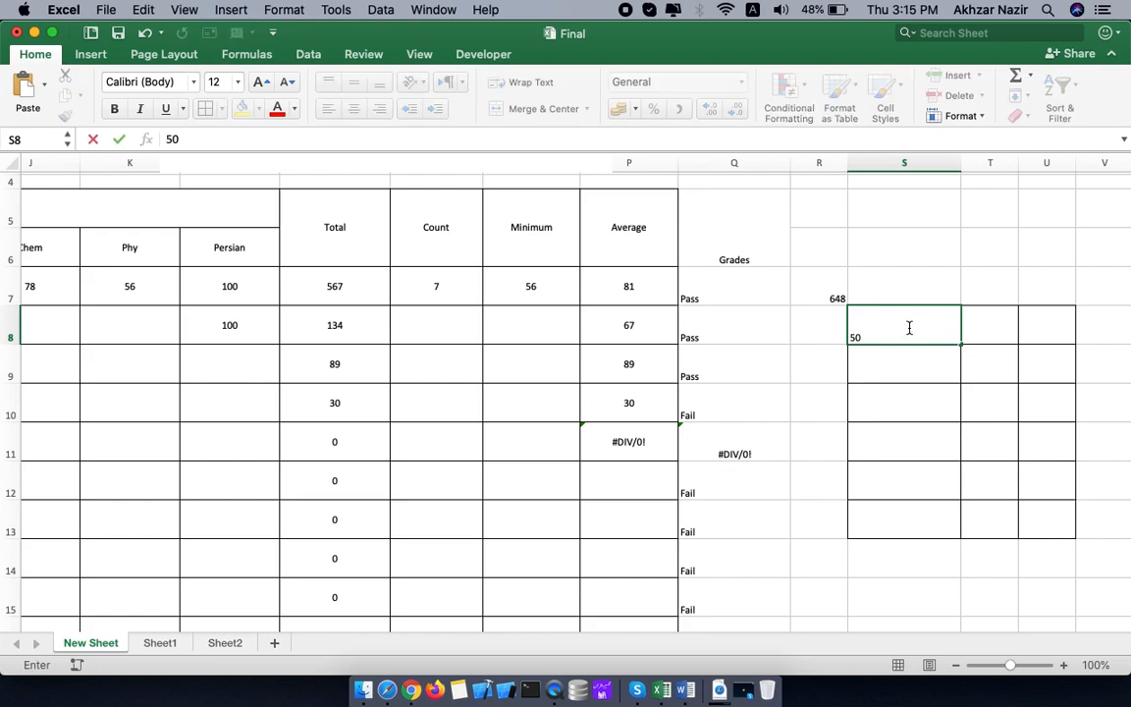
text( to 60)
click(988, 331)
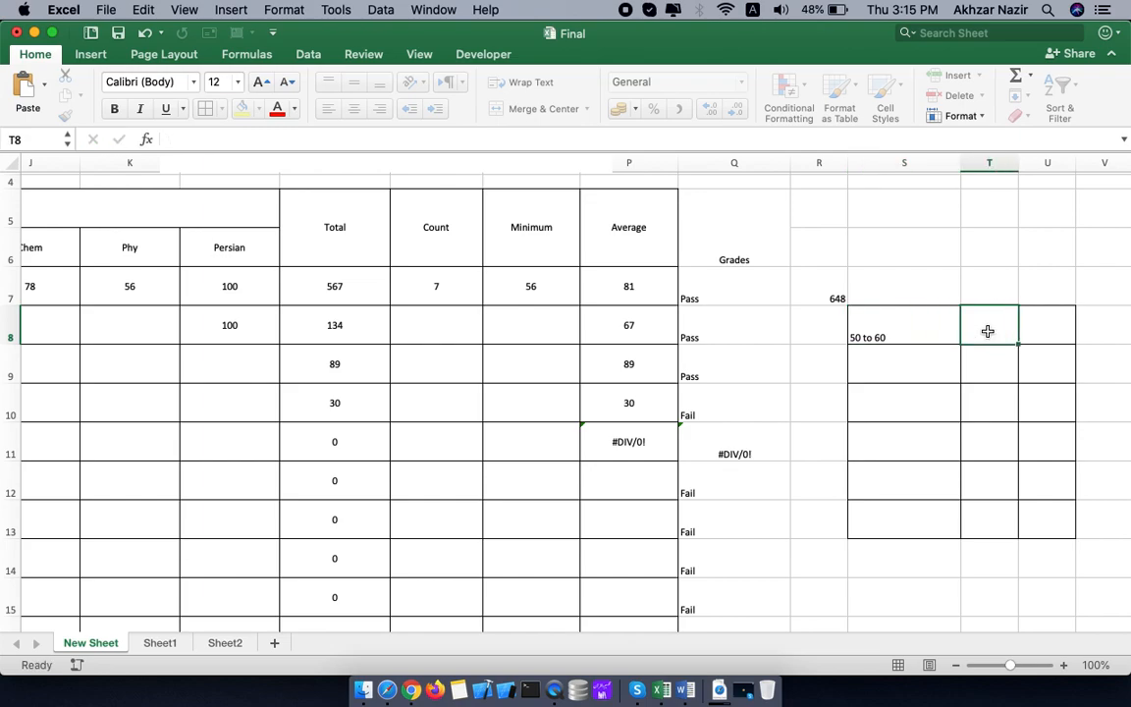
text(D)
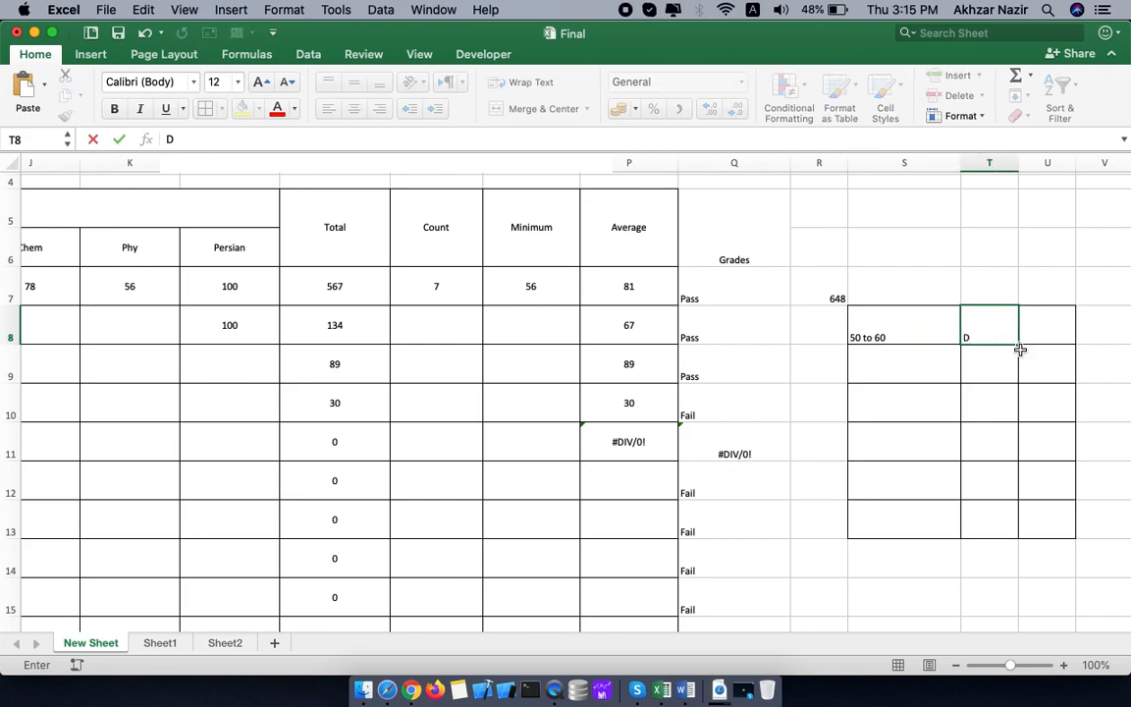
text( Grade)
click(893, 361)
- Correct the mark range in S8 to "50 to 59"
text(6)
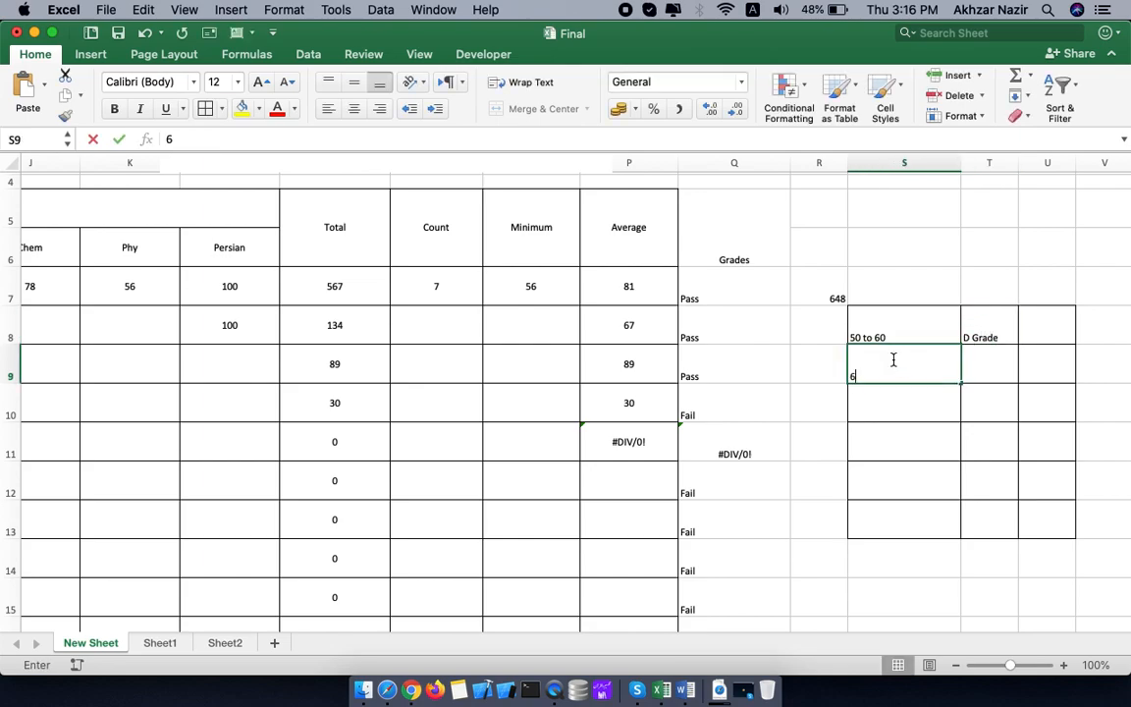
key(BackSpace)
double_click(893, 335)
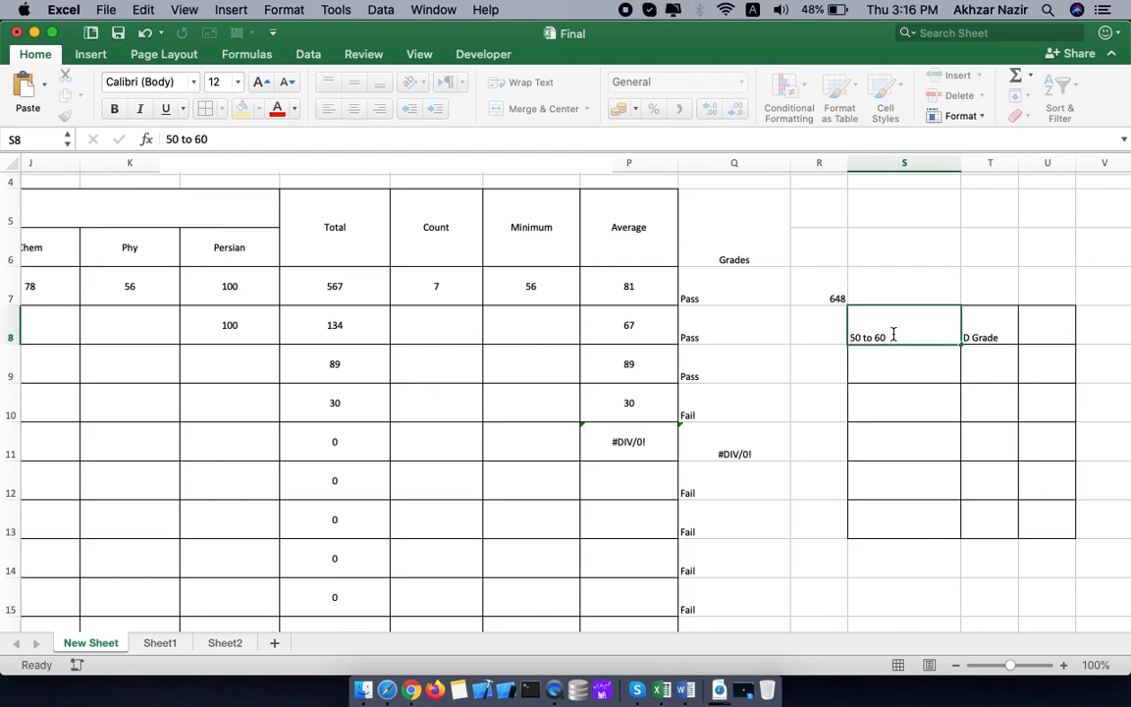
key(BackSpace)
key(BackSpace)
text(59)
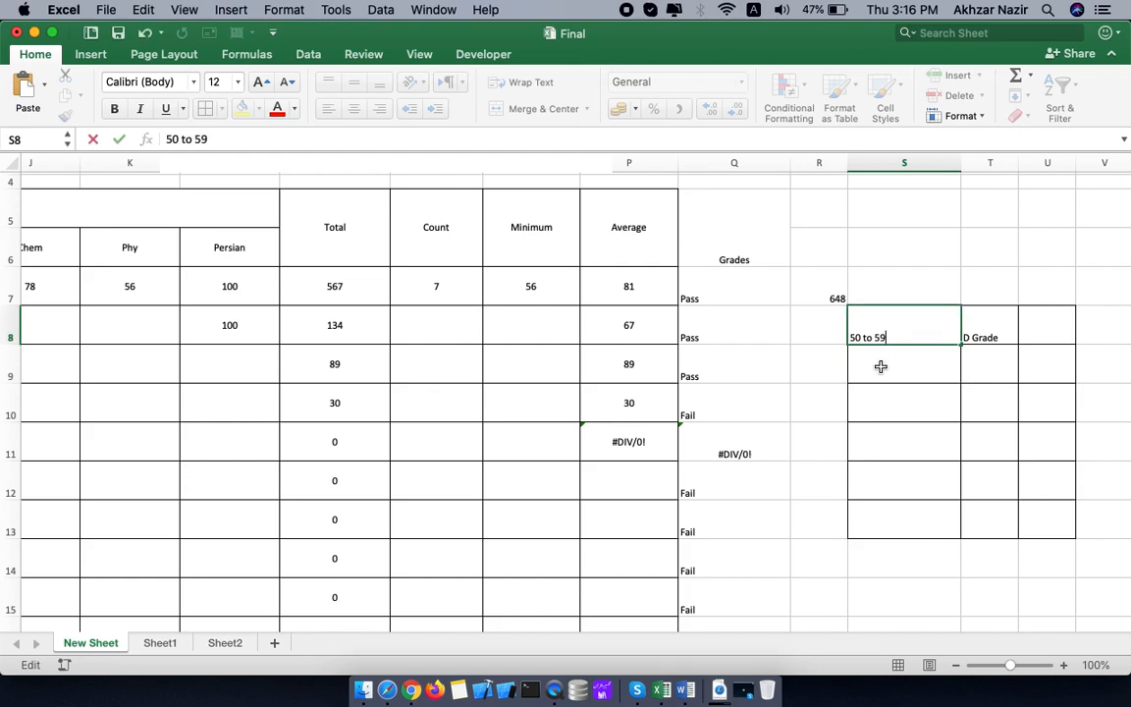
key(Return)
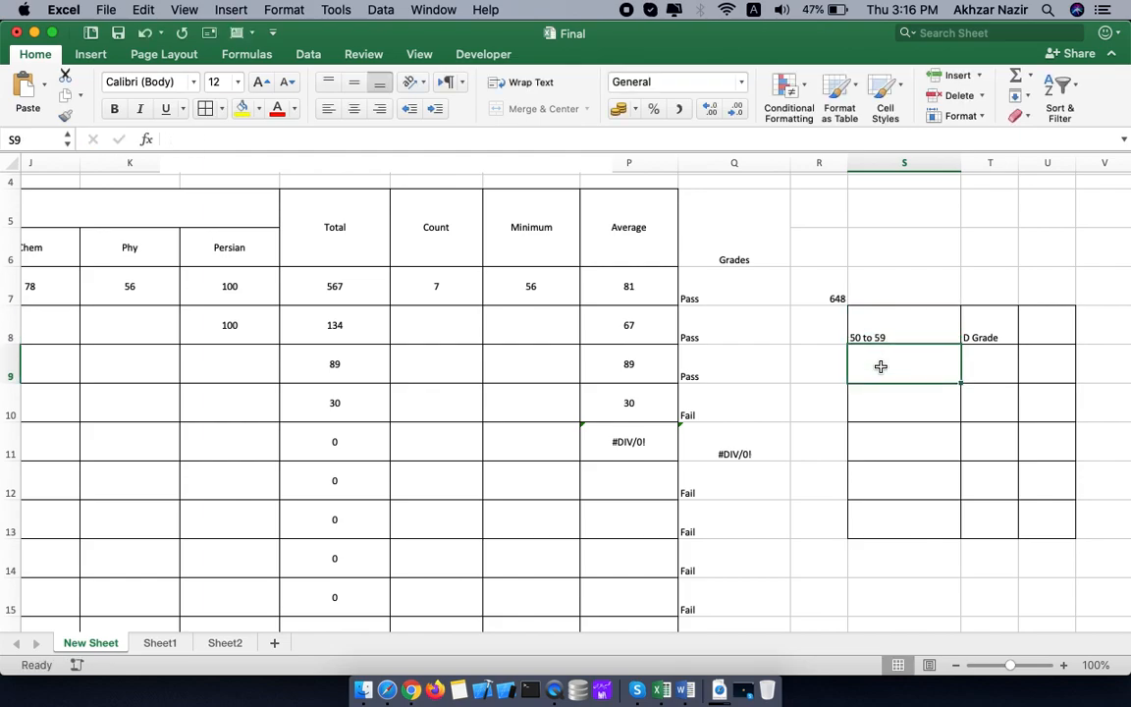
- Enter "60 to 69" in S9 and "C Grade" in T9
text(60 t)
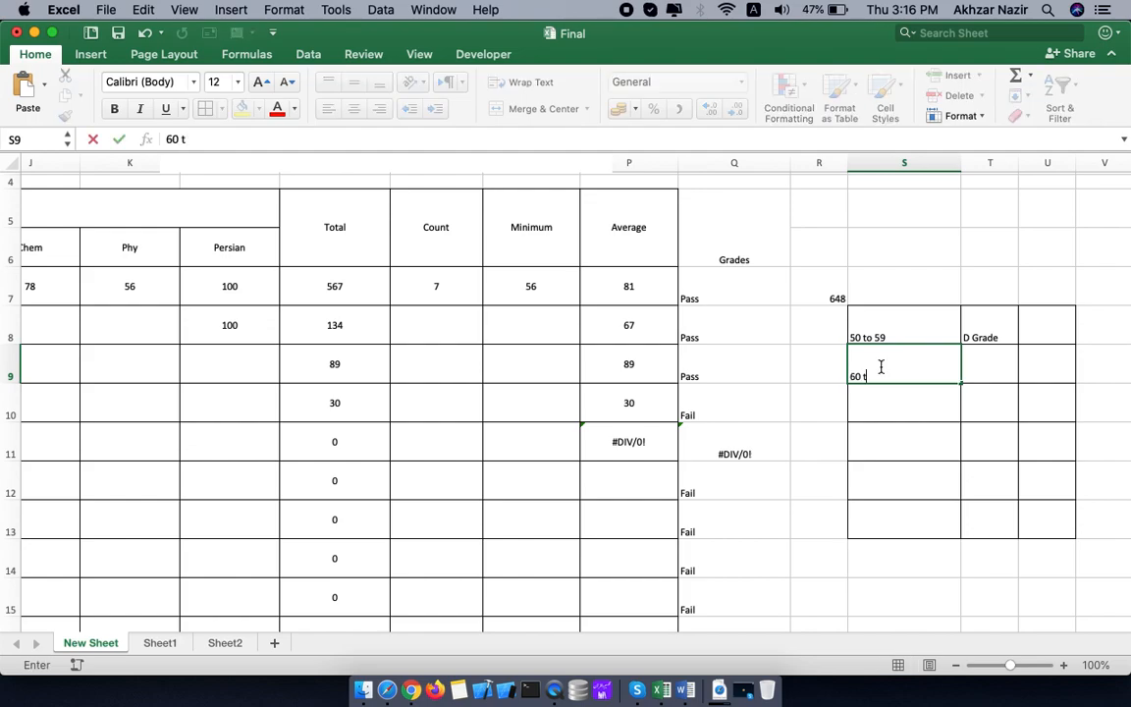
text(o 69)
key(Tab)
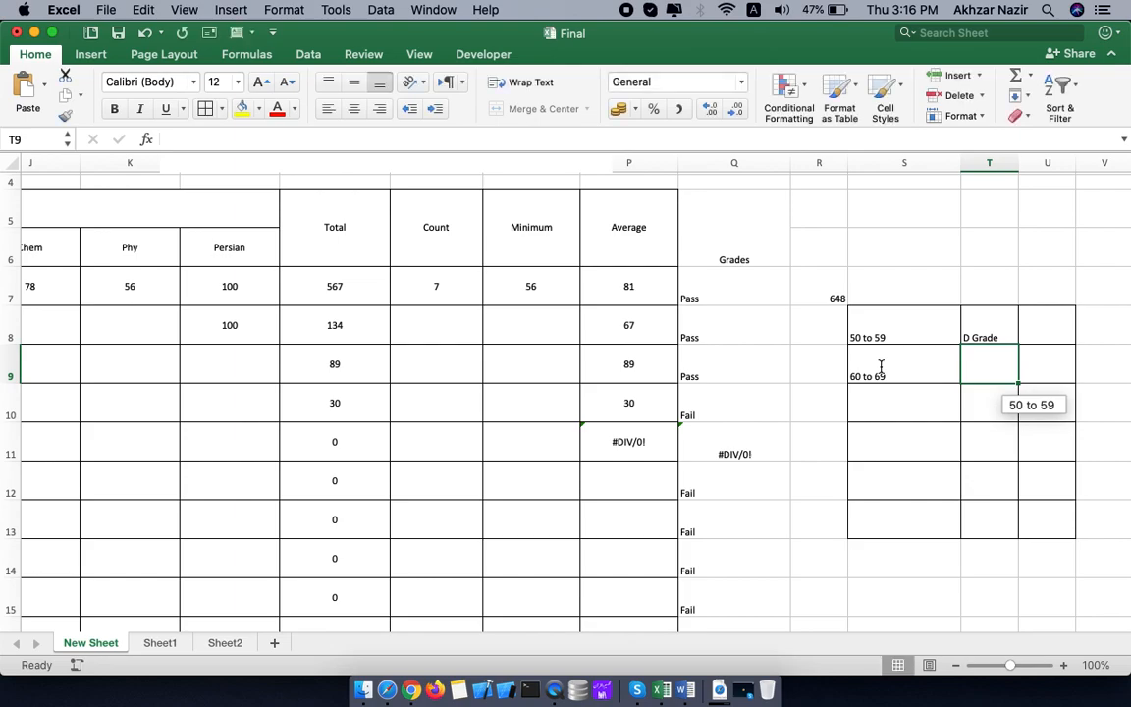
text(C Grade)
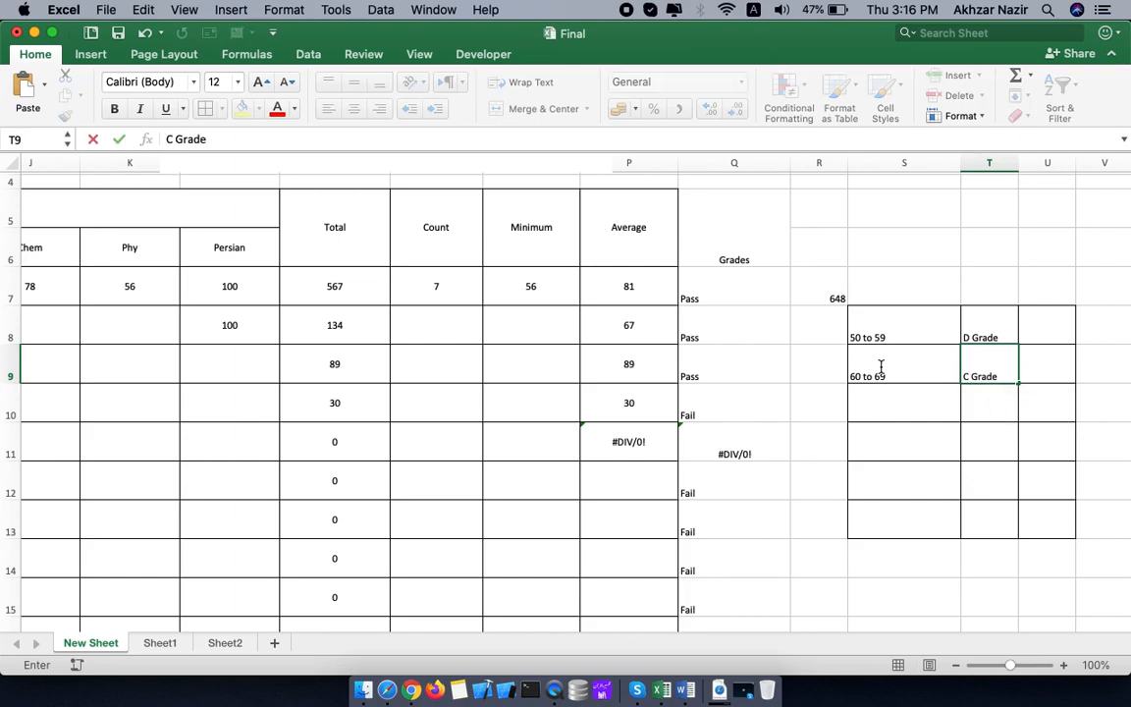
- Enter "70 to 79" in S10 and "B" in T10
double_click(880, 407)
text(70 to 79)
key(Tab)
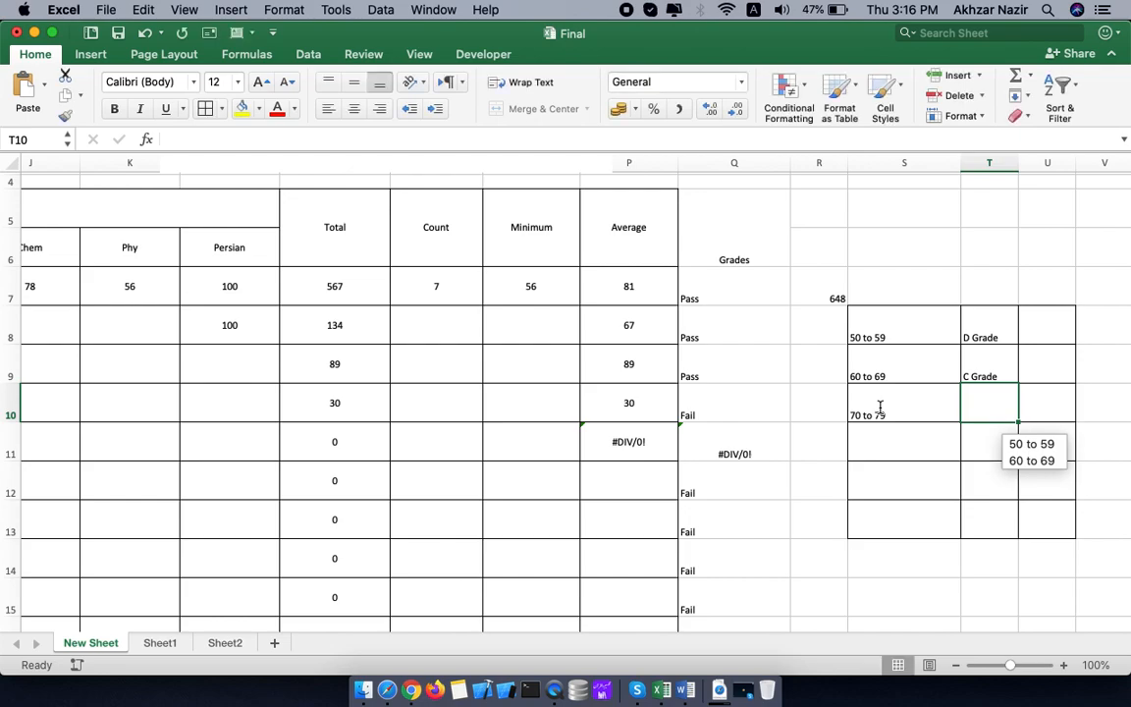
text(B)
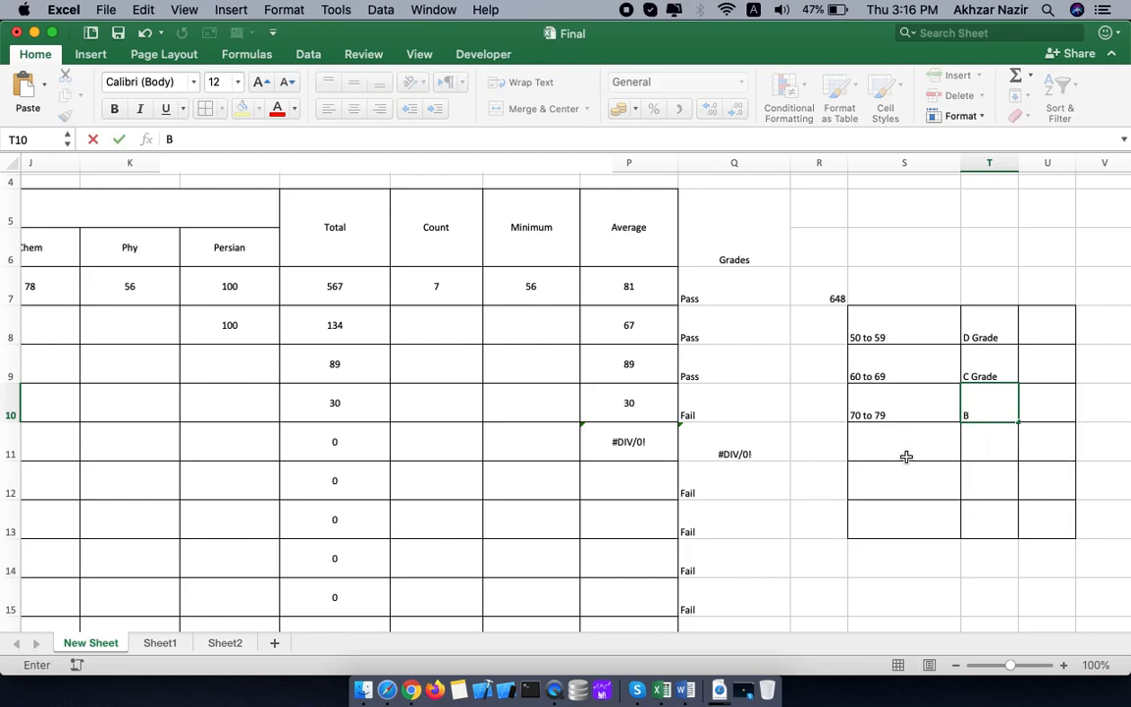
- Enter "80 to 89" in S11 and "A" in T11
click(906, 457)
text(80)
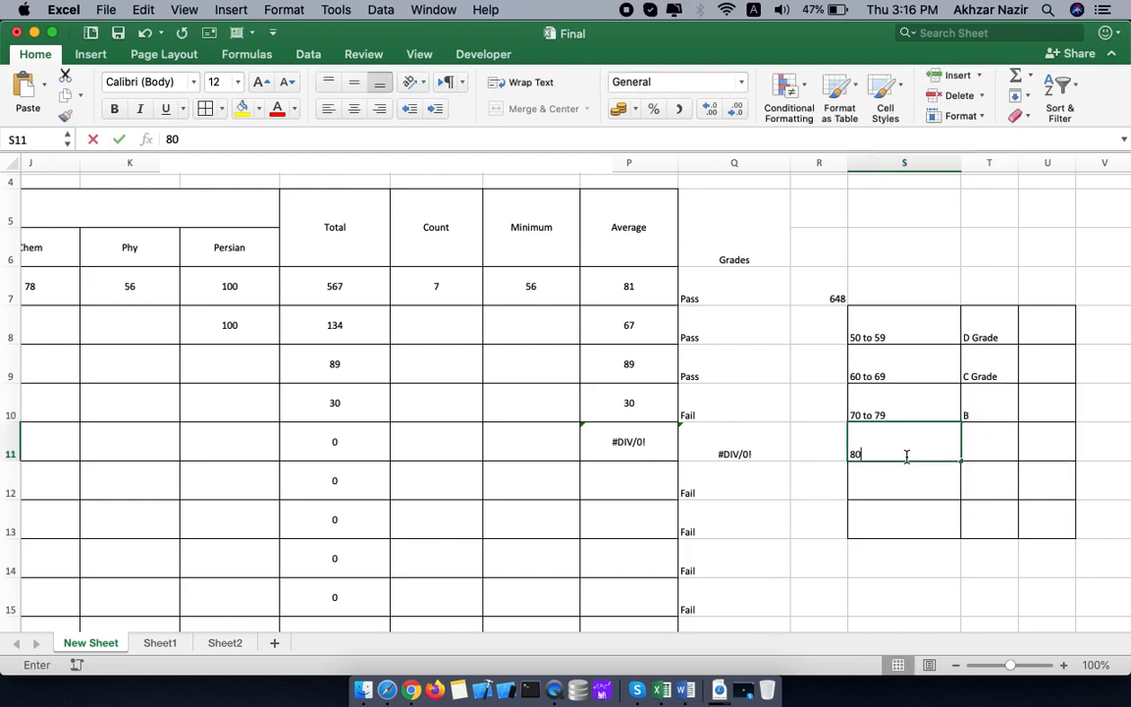
text( to 89)
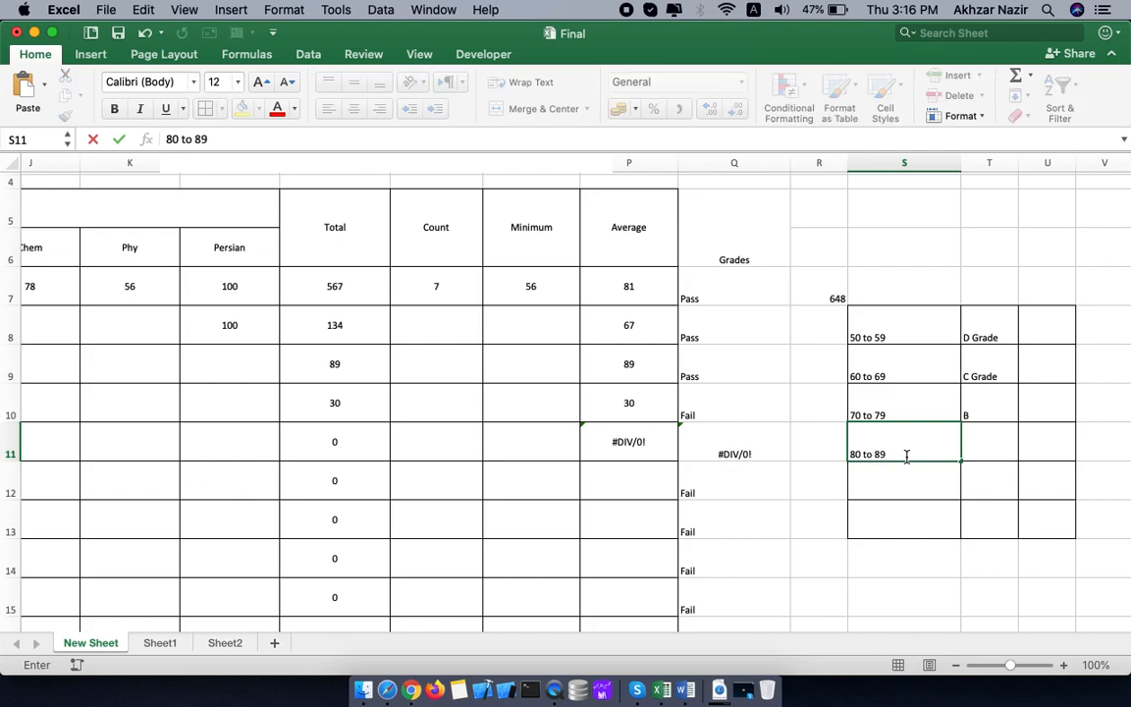
key(Tab)
text(A)
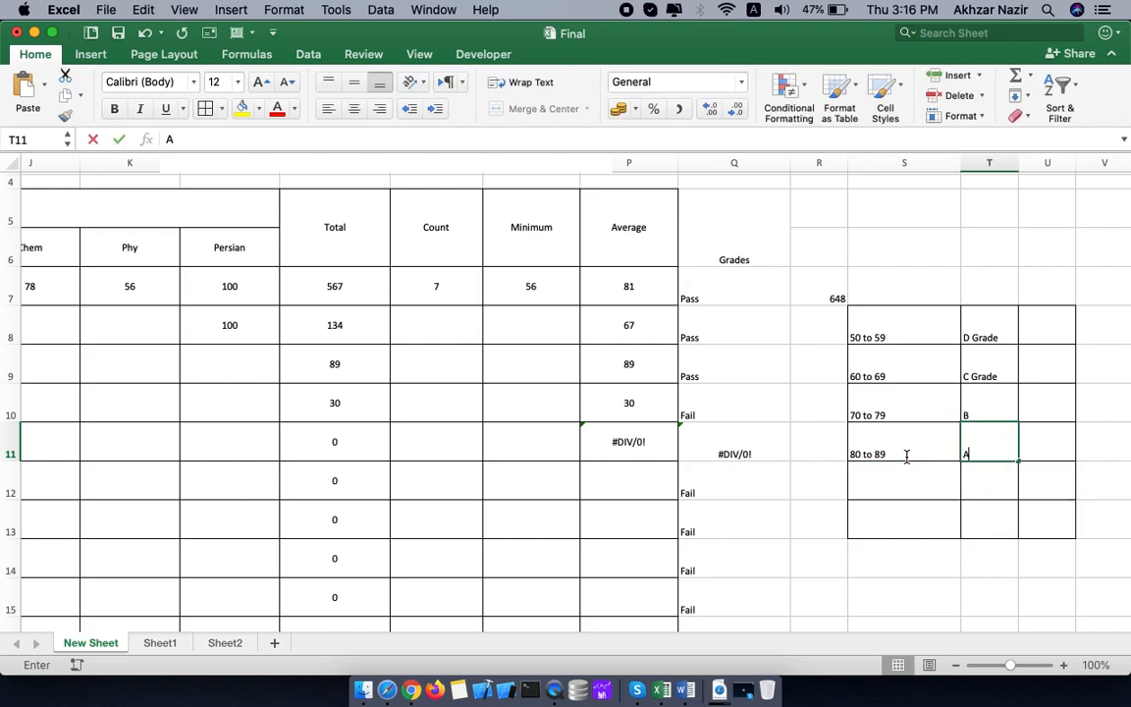
- Enter "90 to 100" in S12 and "A+ Grade" in T12
click(863, 476)
text(90 to)
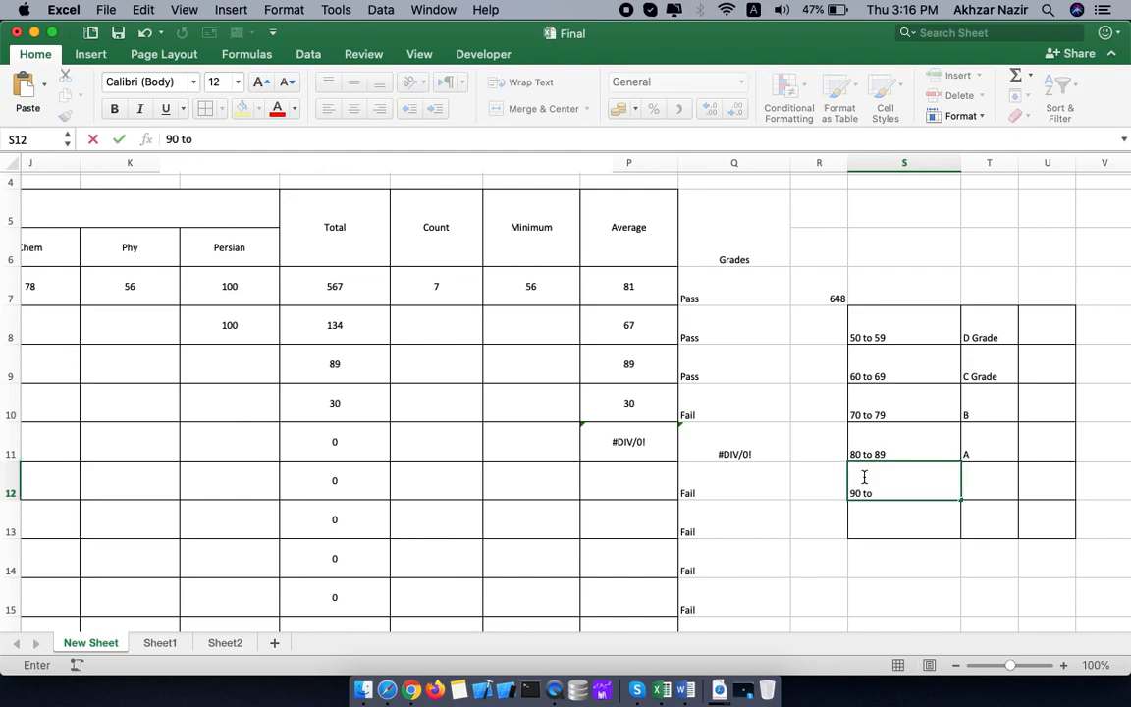
text( 100)
key(Tab)
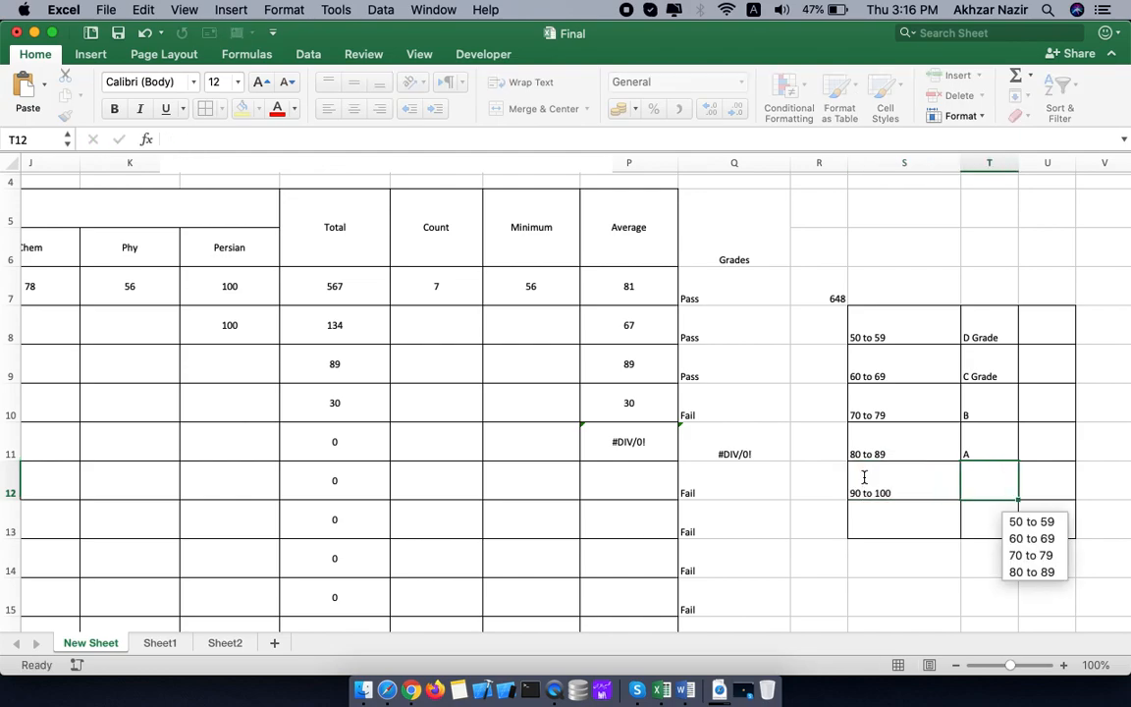
text(A)
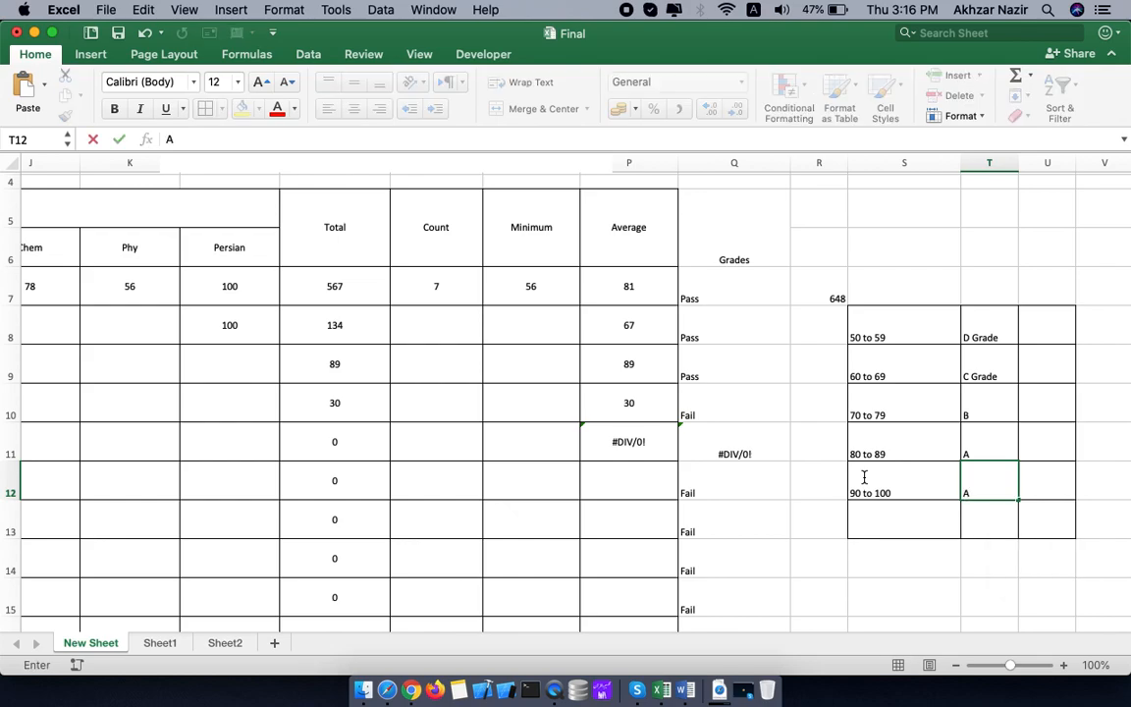
text(+ Grade)
- Complete the grade labels in T11 and T10 as "A Grade" and "B Grade"
double_click(994, 454)
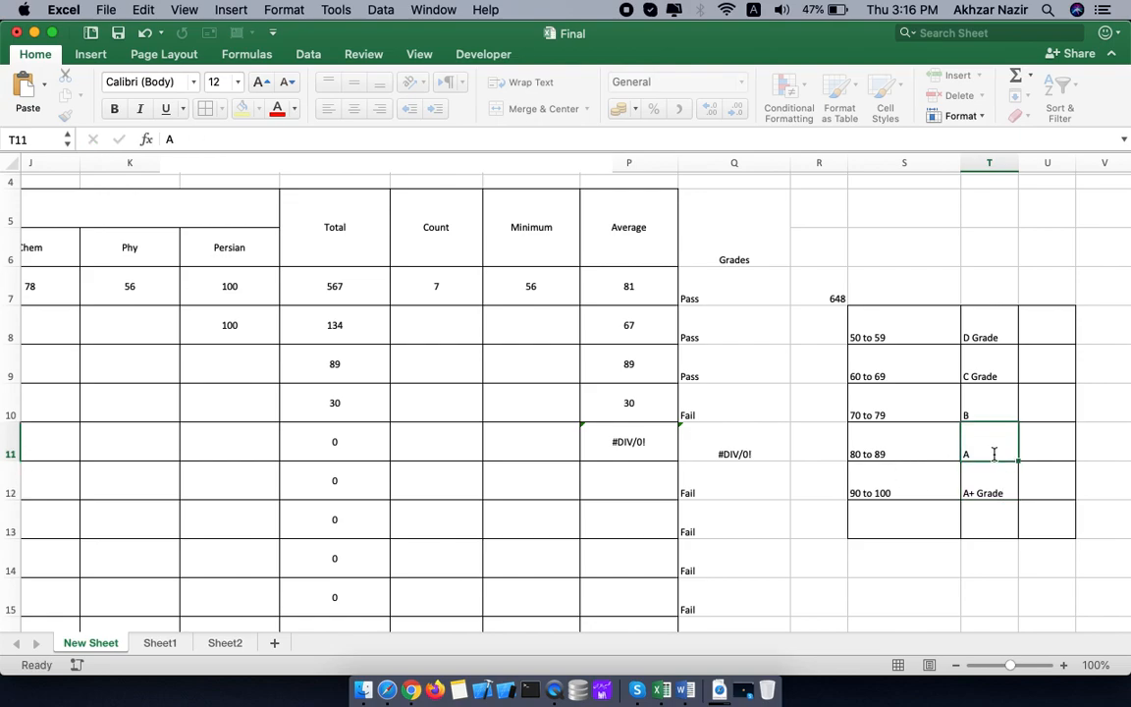
text(Frade)
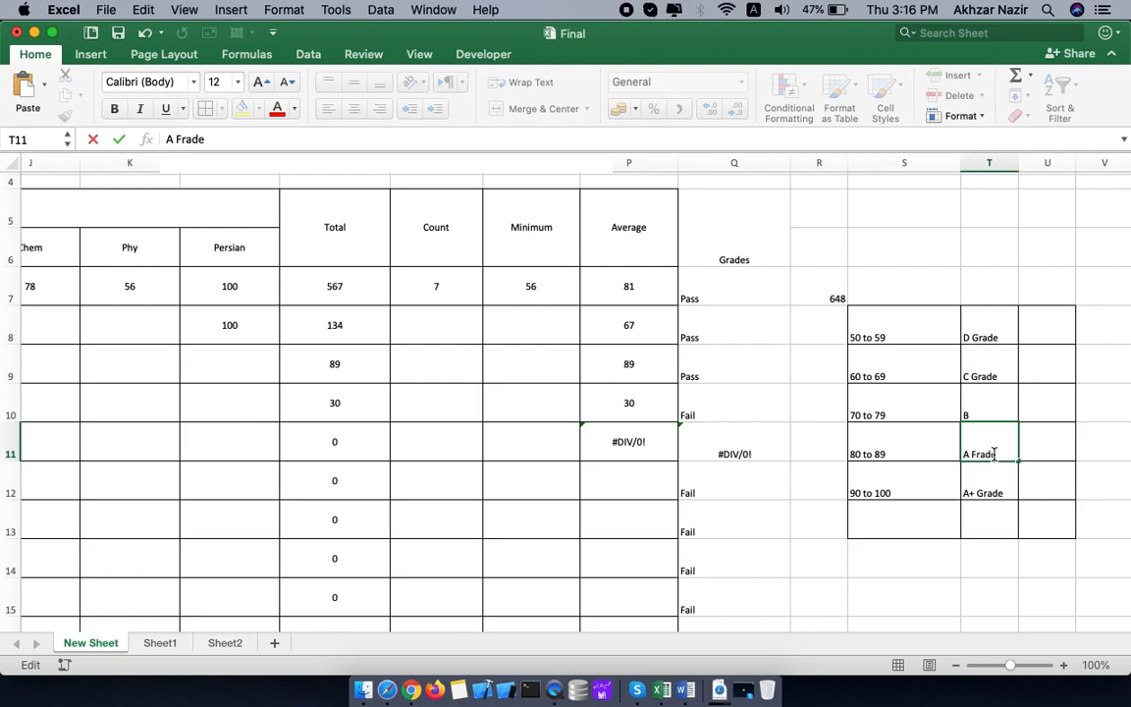
key(BackSpace)
click(982, 410)
double_click(998, 415)
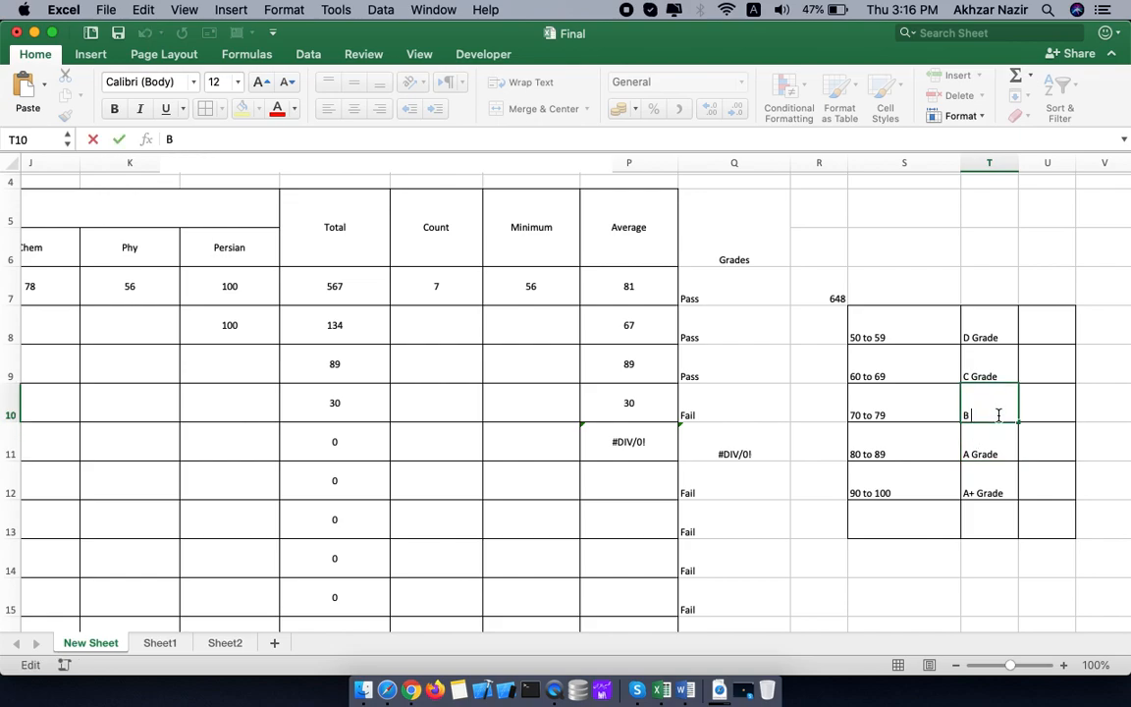
text(Grade)
key(Return)
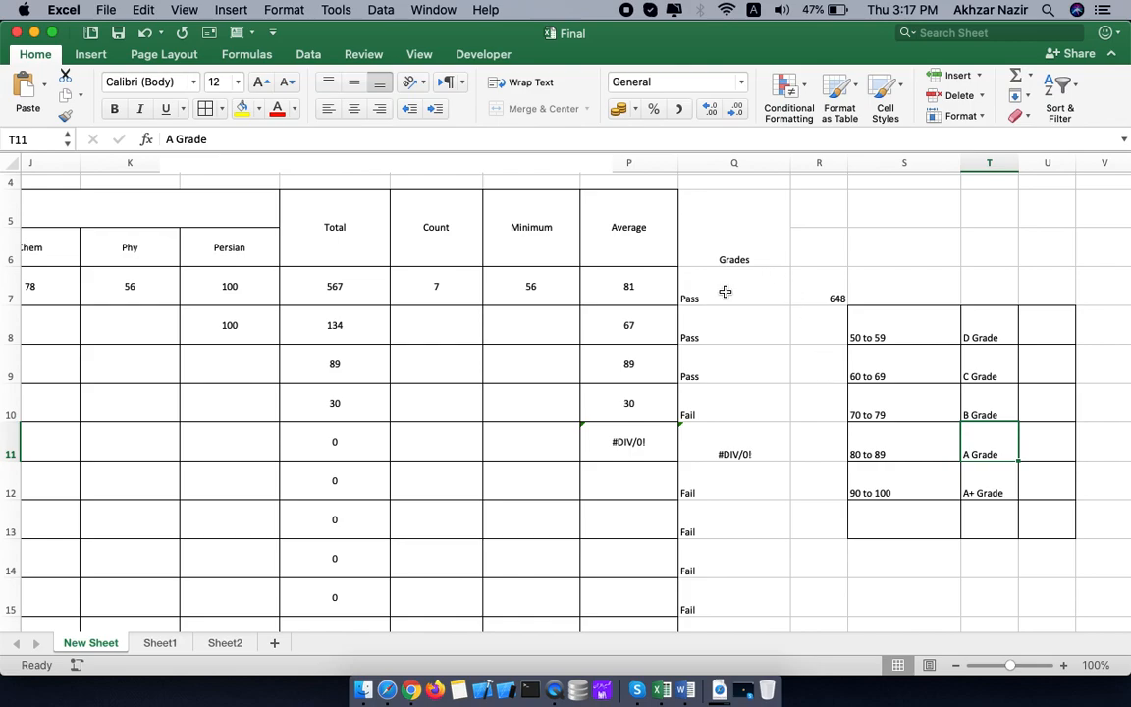
- Remove both result arguments from Q7's IF formula, leaving =IF(P7<50)
double_click(725, 292)
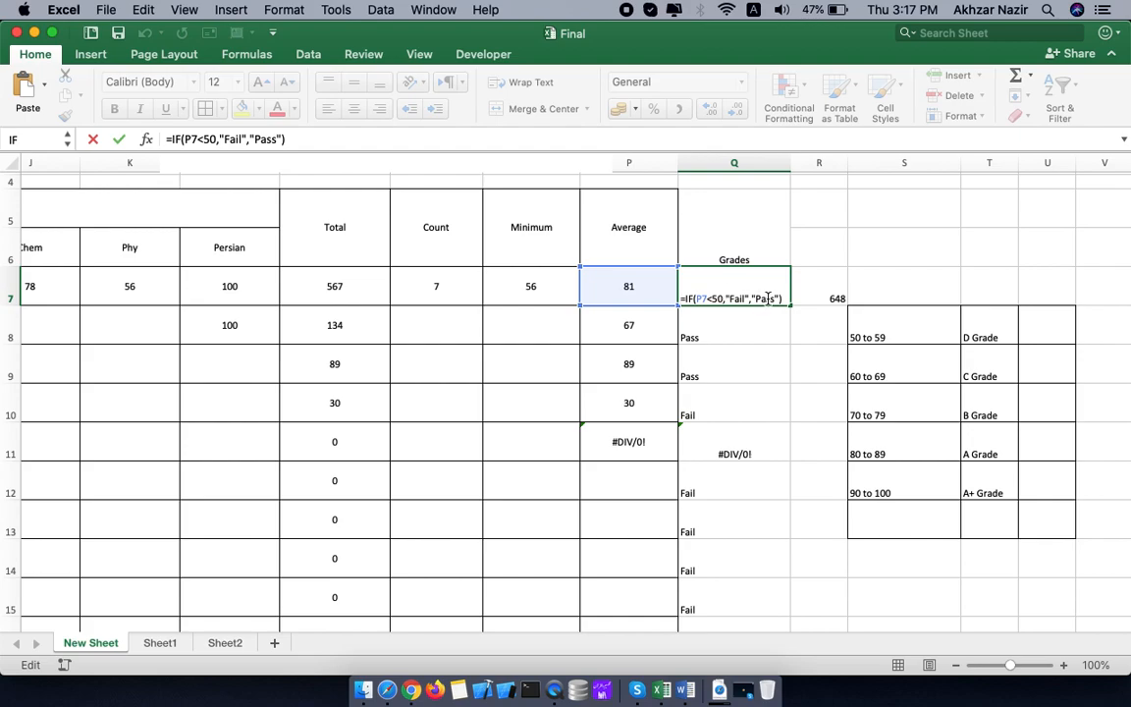
double_click(768, 298)
key(BackSpace)
key(BackSpace)
key(BackSpace)
key(BackSpace)
key(BackSpace)
key(BackSpace)
key(BackSpace)
key(BackSpace)
key(BackSpace)
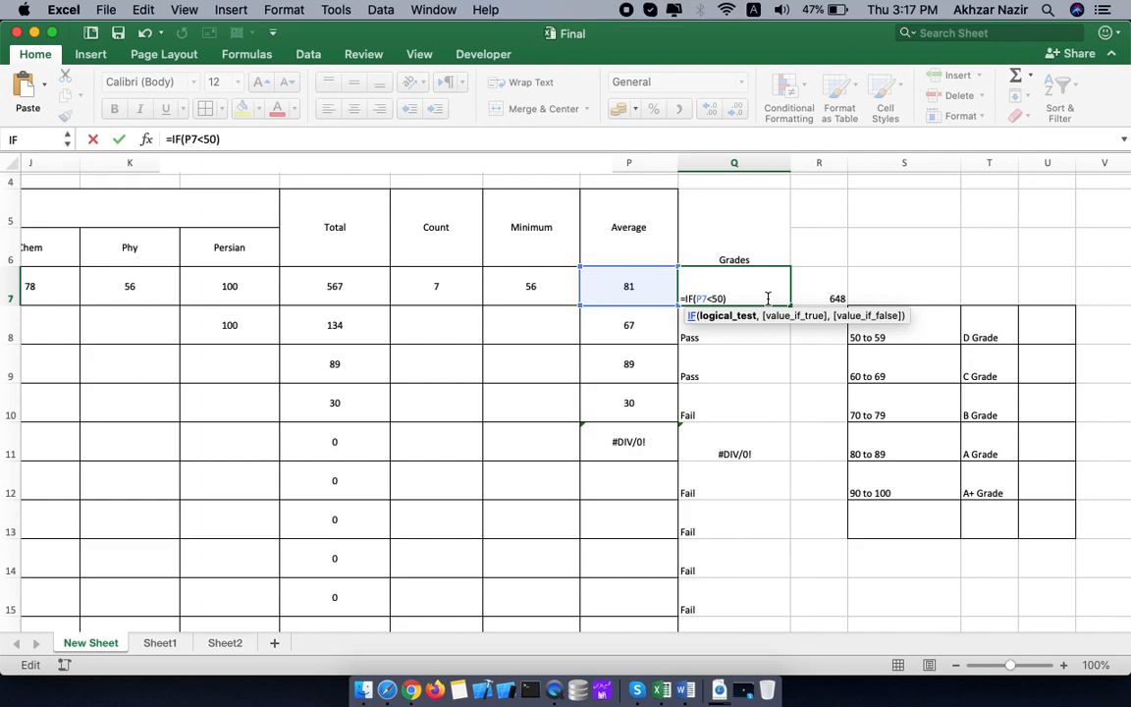
- Add "Fail" as the value-if-true result for the P7<50 test in Q7's IF formula
key(BackSpace)
text(0)
text(,)
text("")
text(Fai)
text(l)
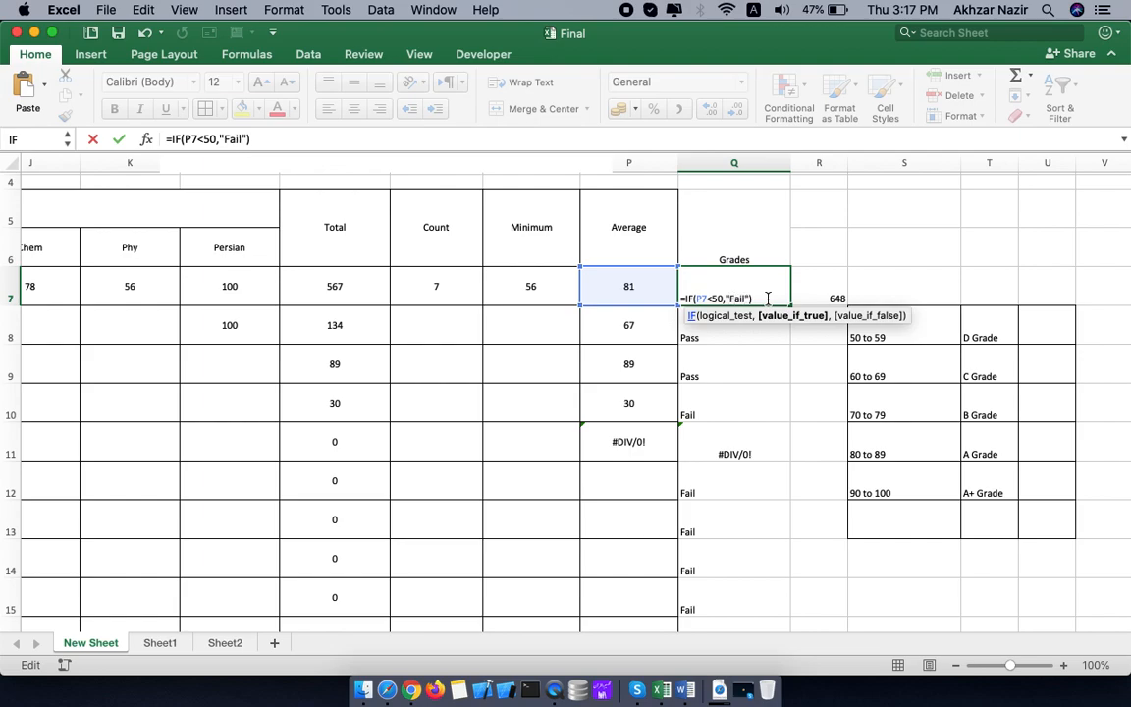
- Nest a second IF as the value-if-false argument in Q7, testing P7<60 and returning "D Grade"
text(,)
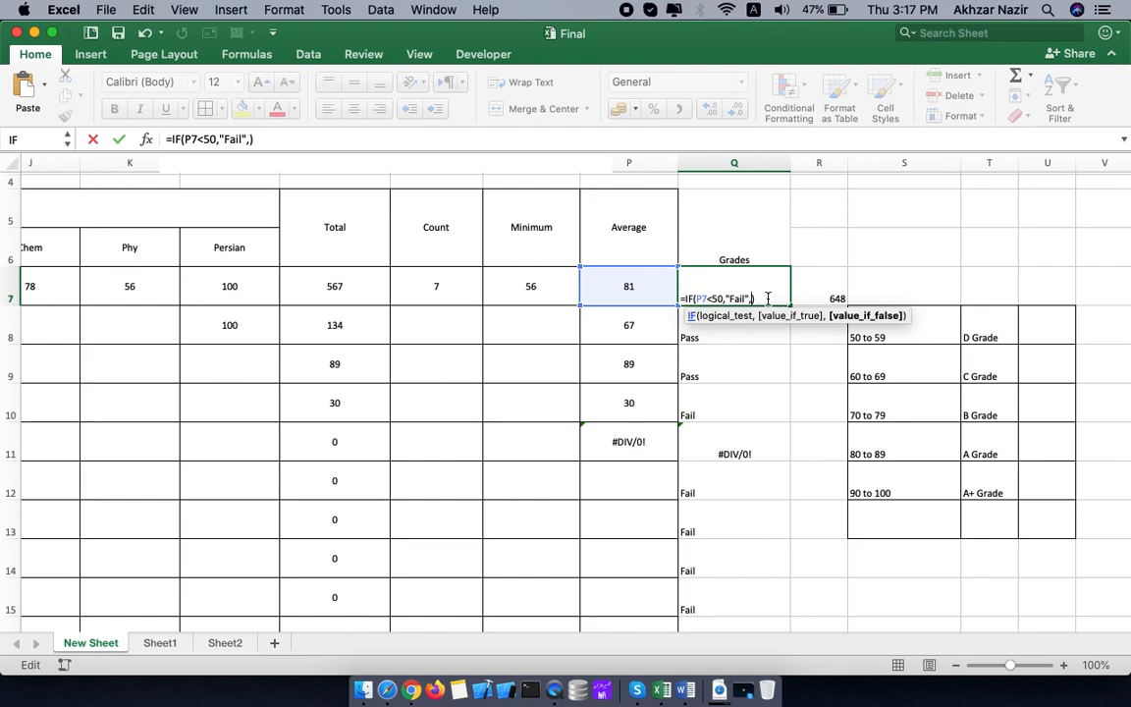
text(IF)
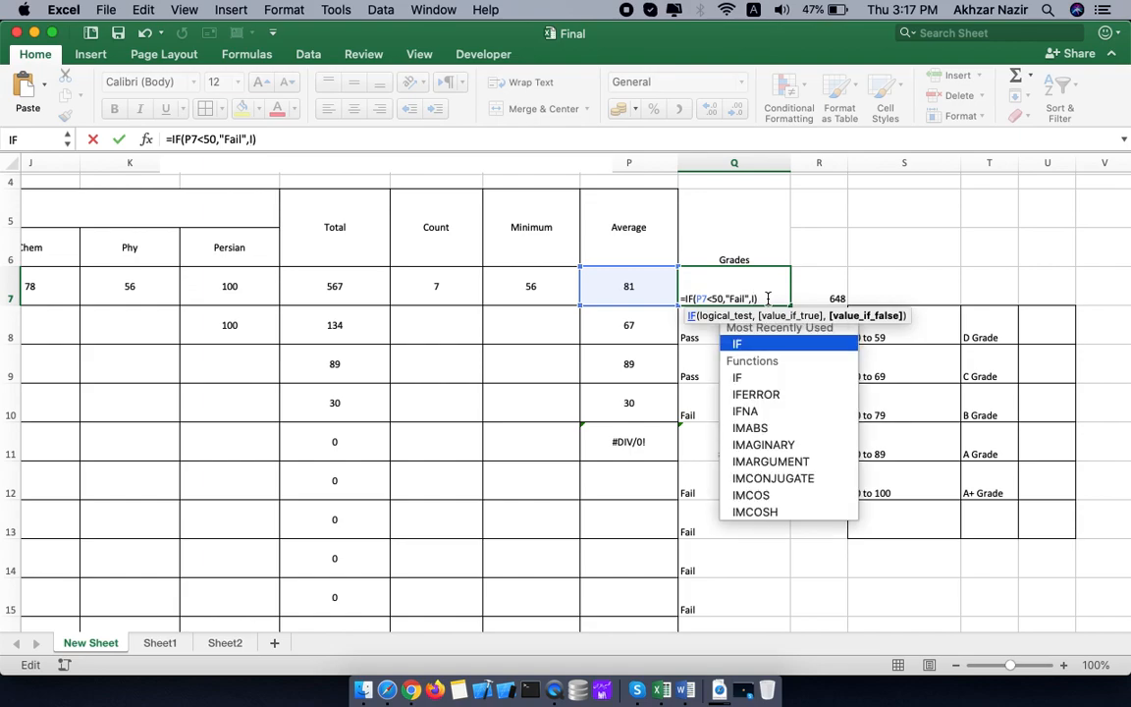
key(Tab)
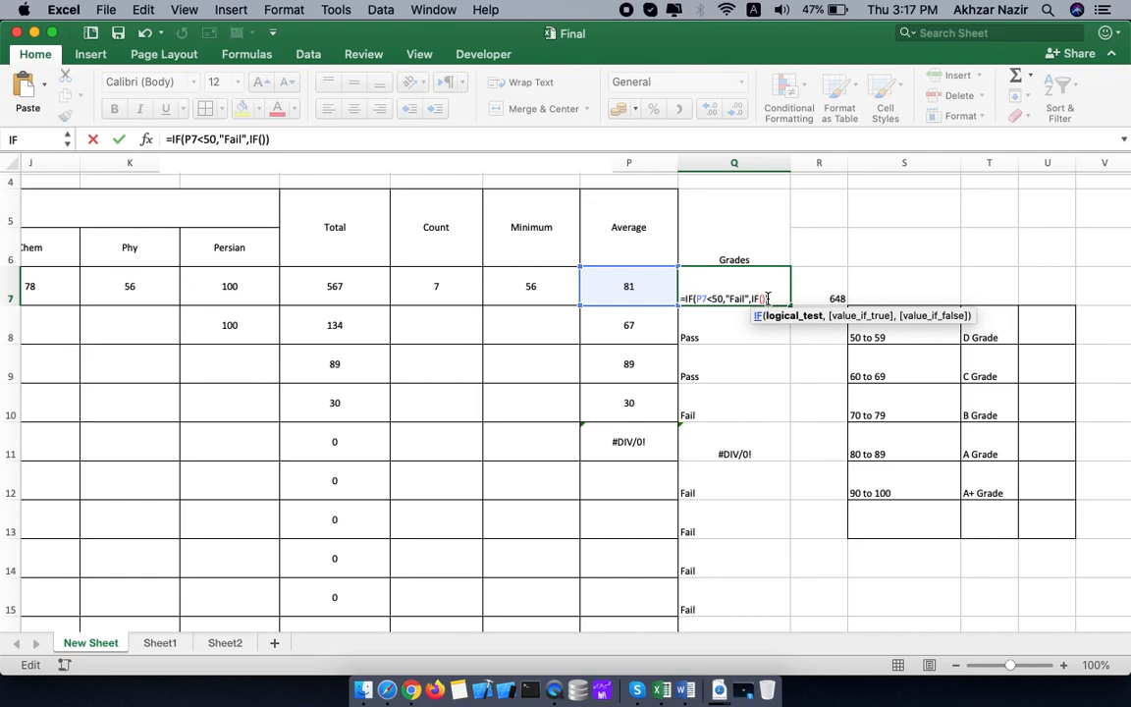
text(P)
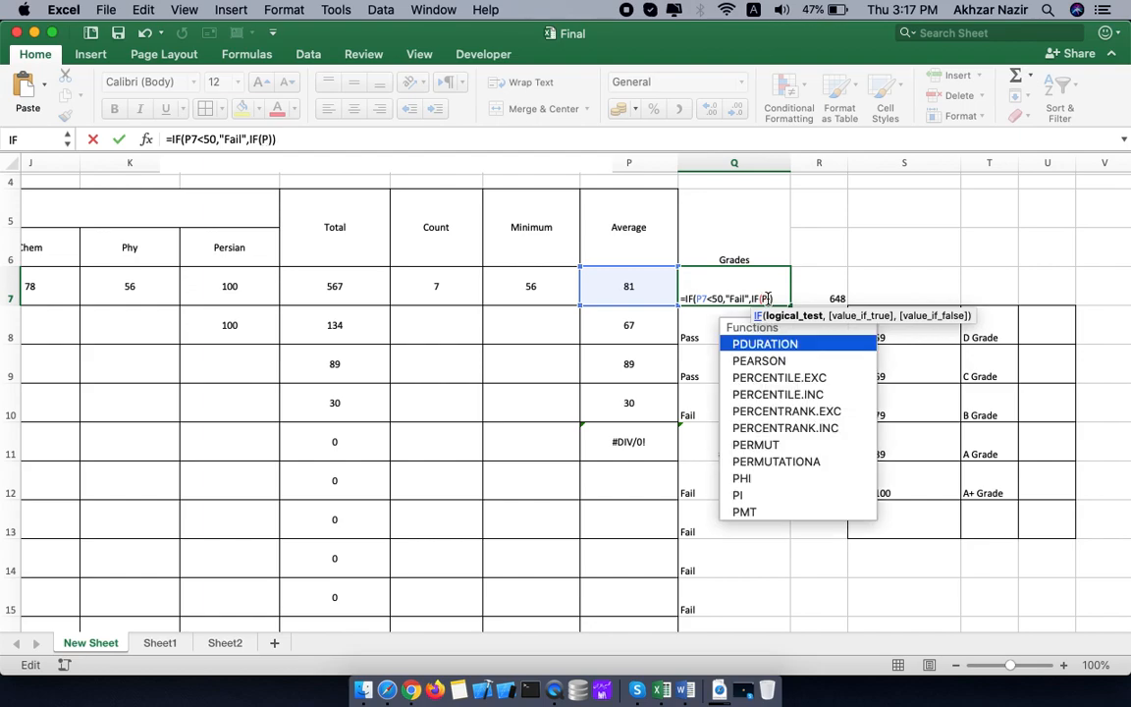
text(7<)
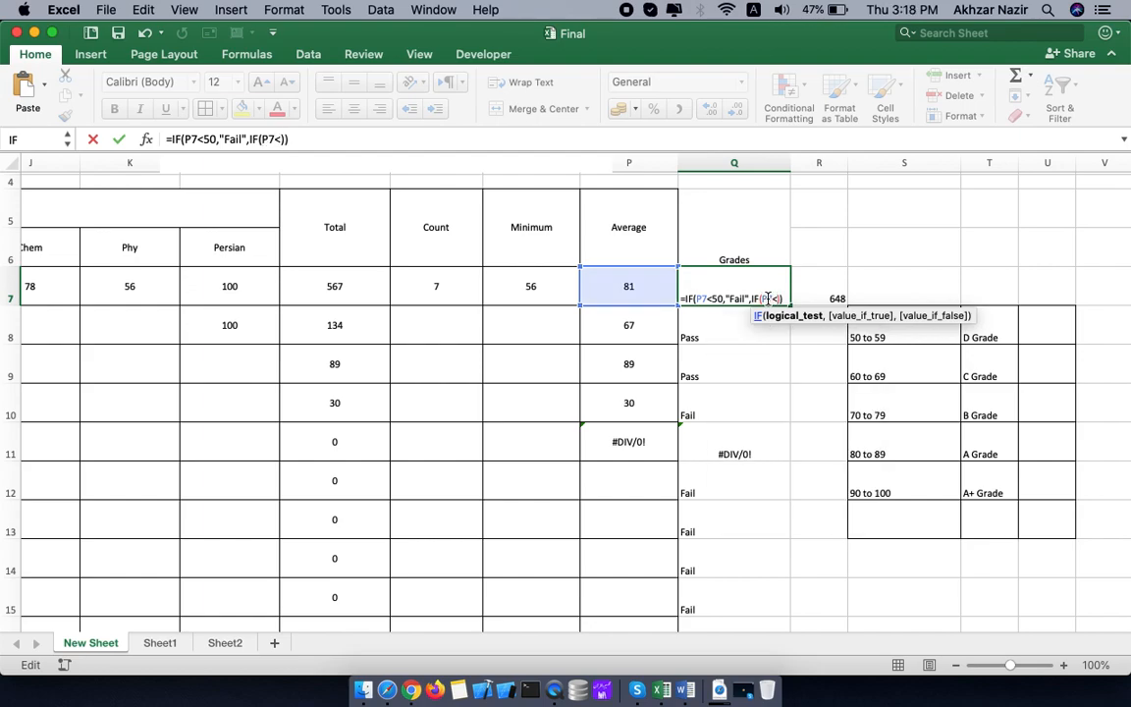
text(60)
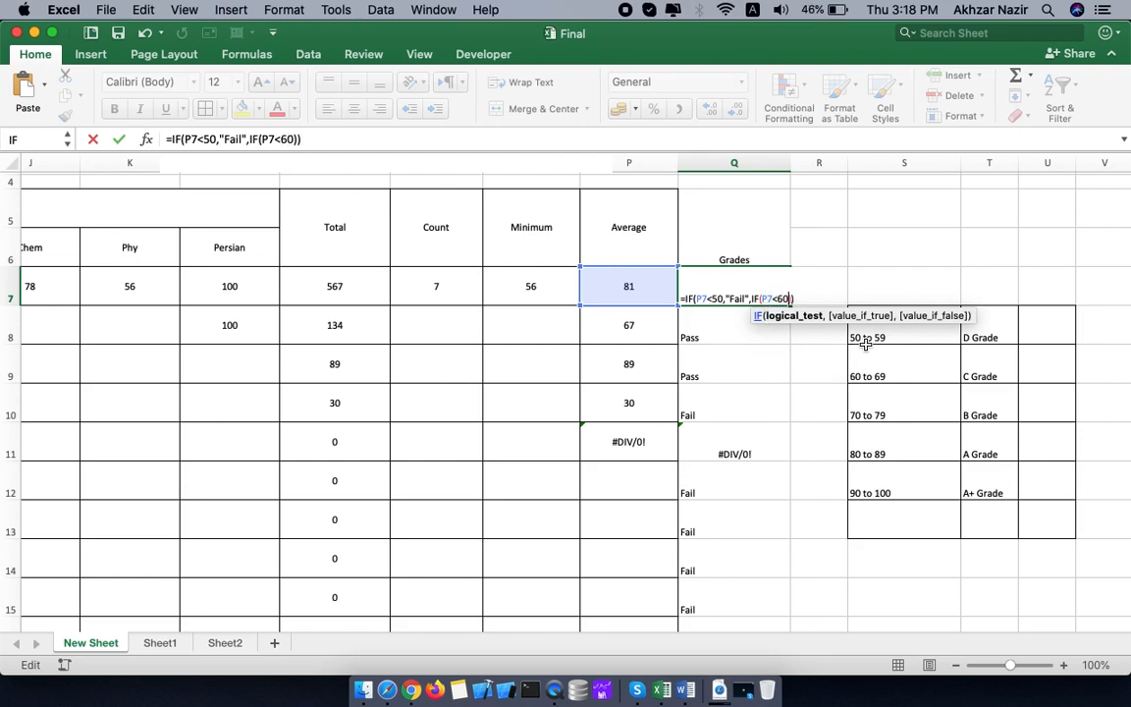
text(,)
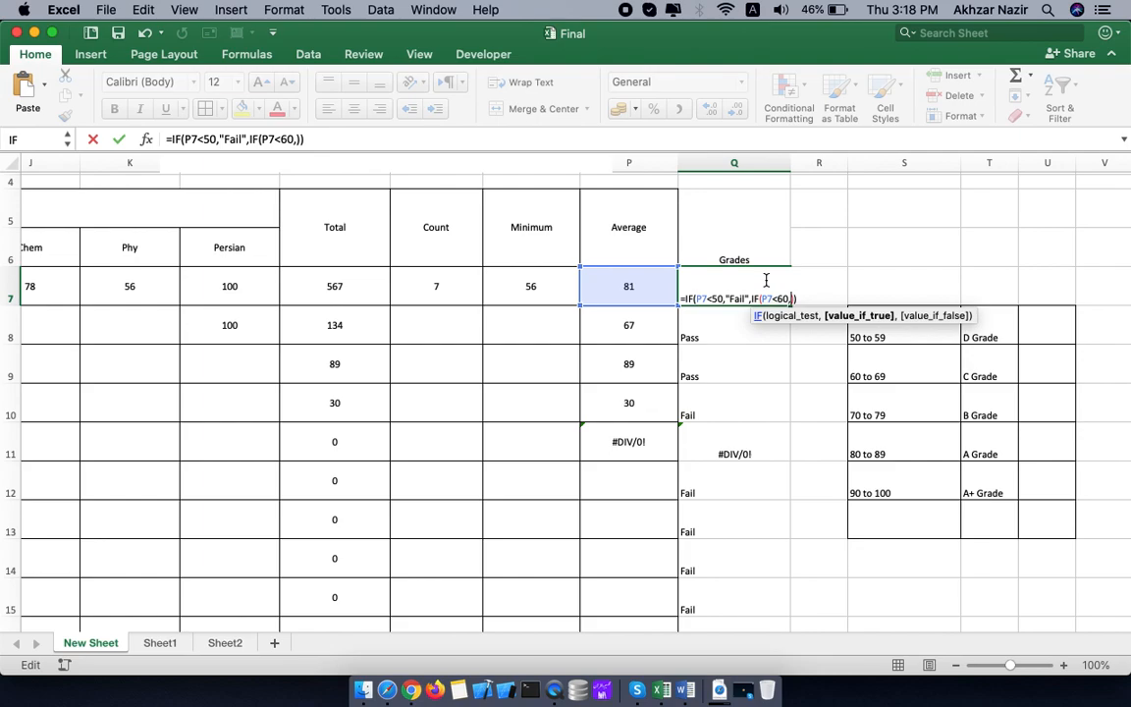
text(""D Grade)
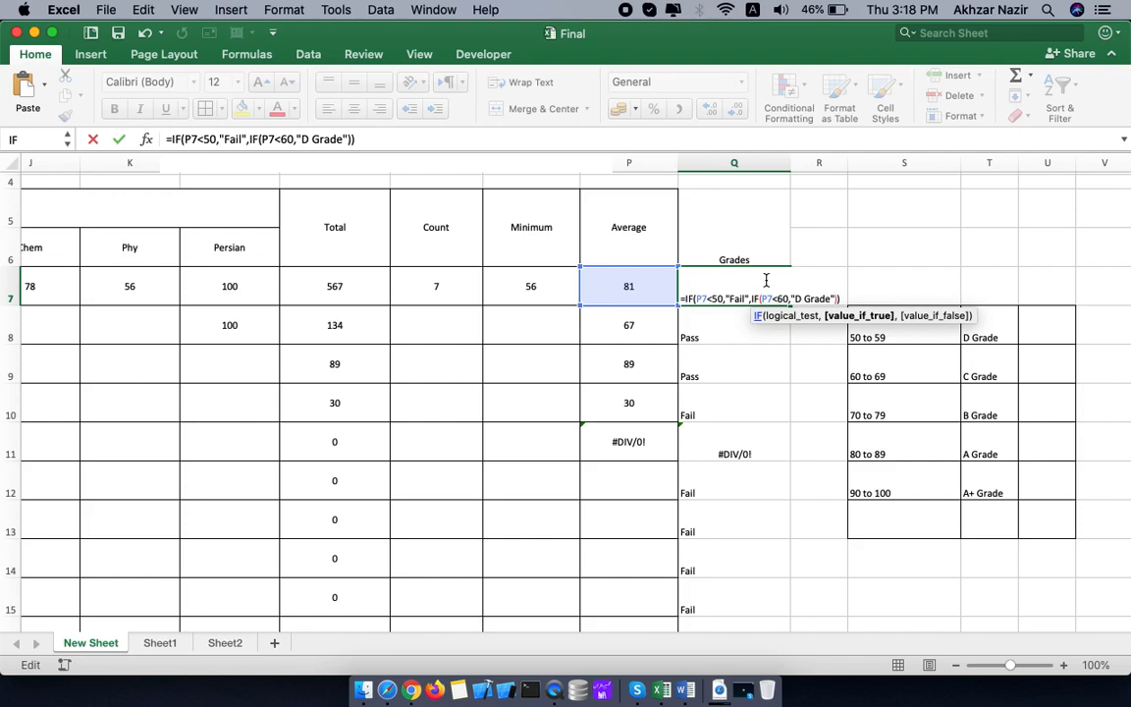
- Nest a third IF after "D Grade" in Q7's formula, testing P7<70 and returning "C Grade"
text(,)
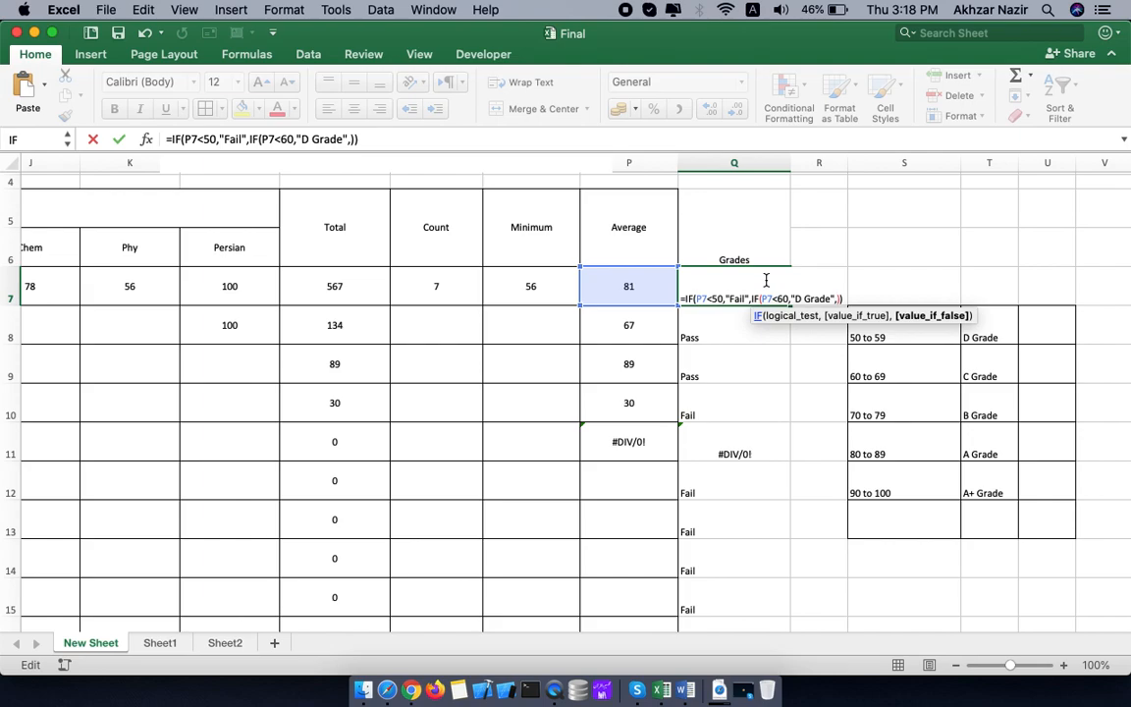
text(I???)
key(BackSpace)
key(BackSpace)
key(BackSpace)
text(F)
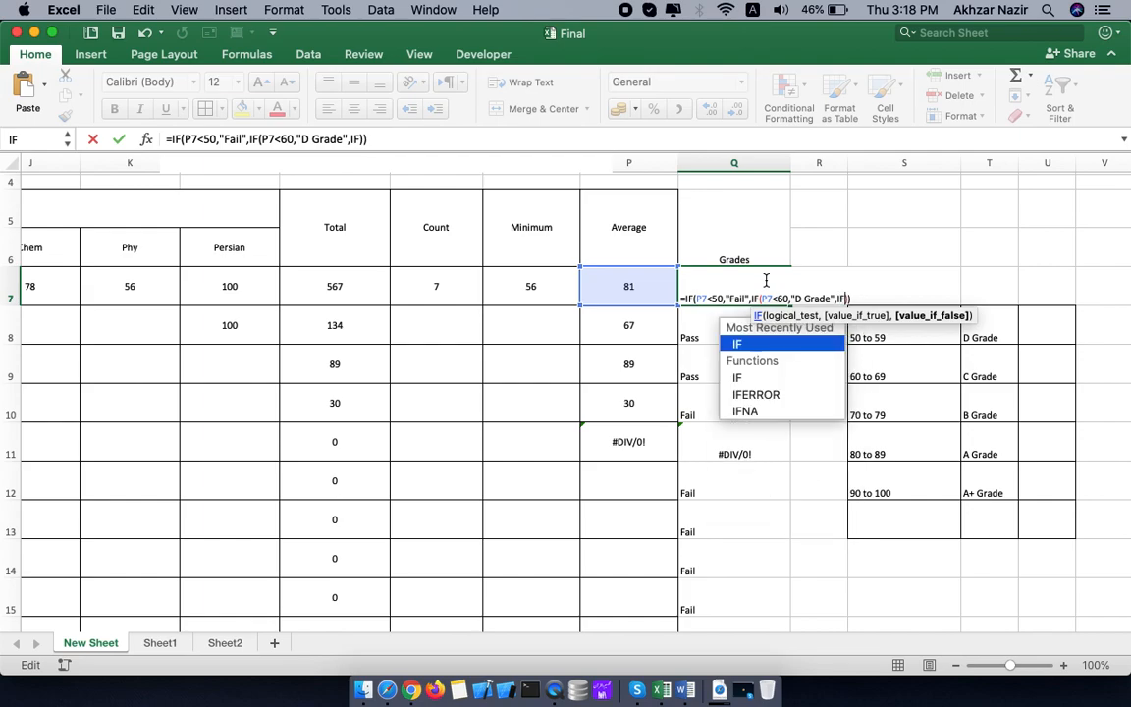
text(()
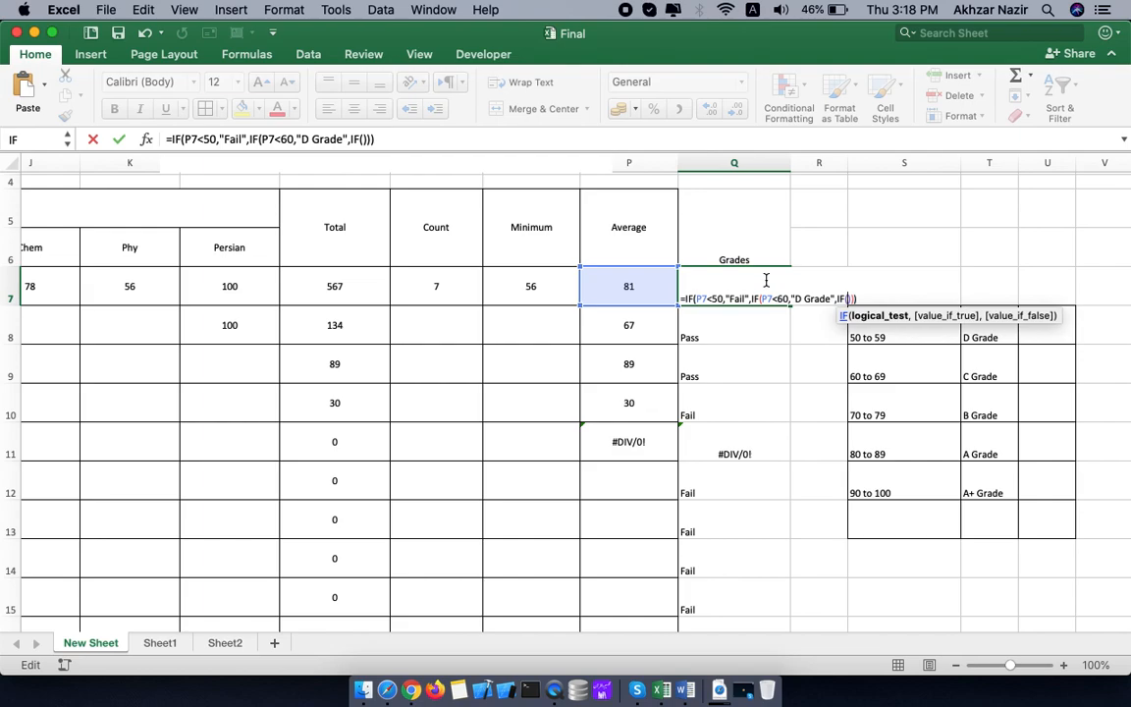
text(P7)
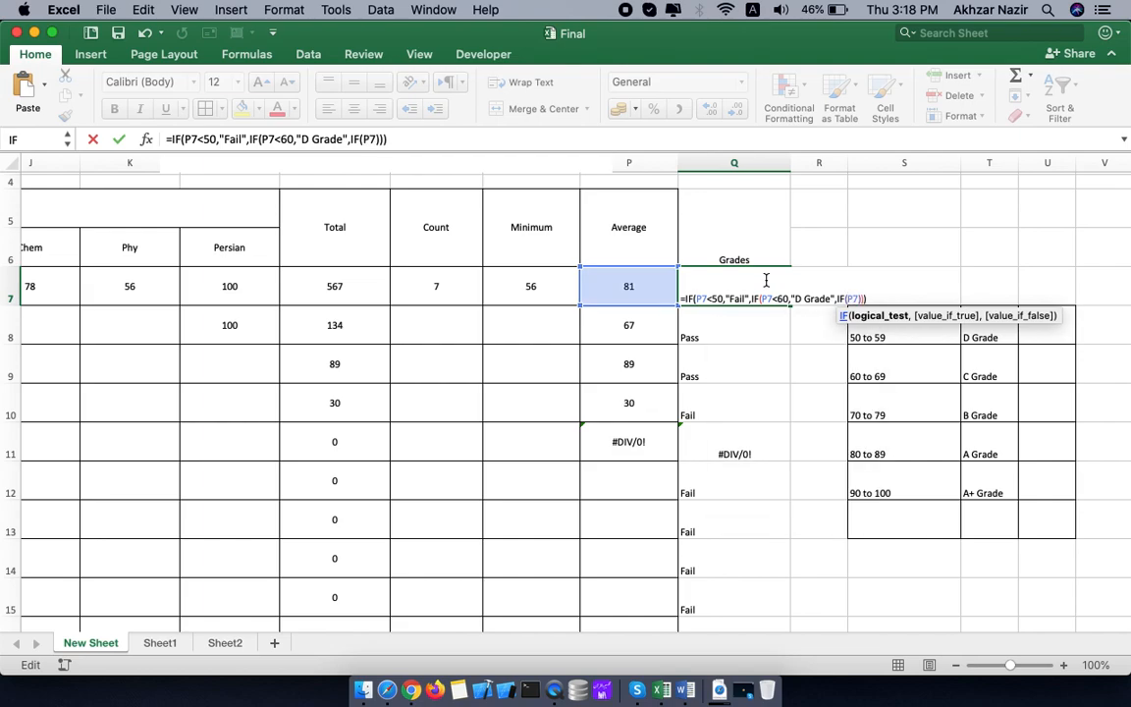
text(<70,)
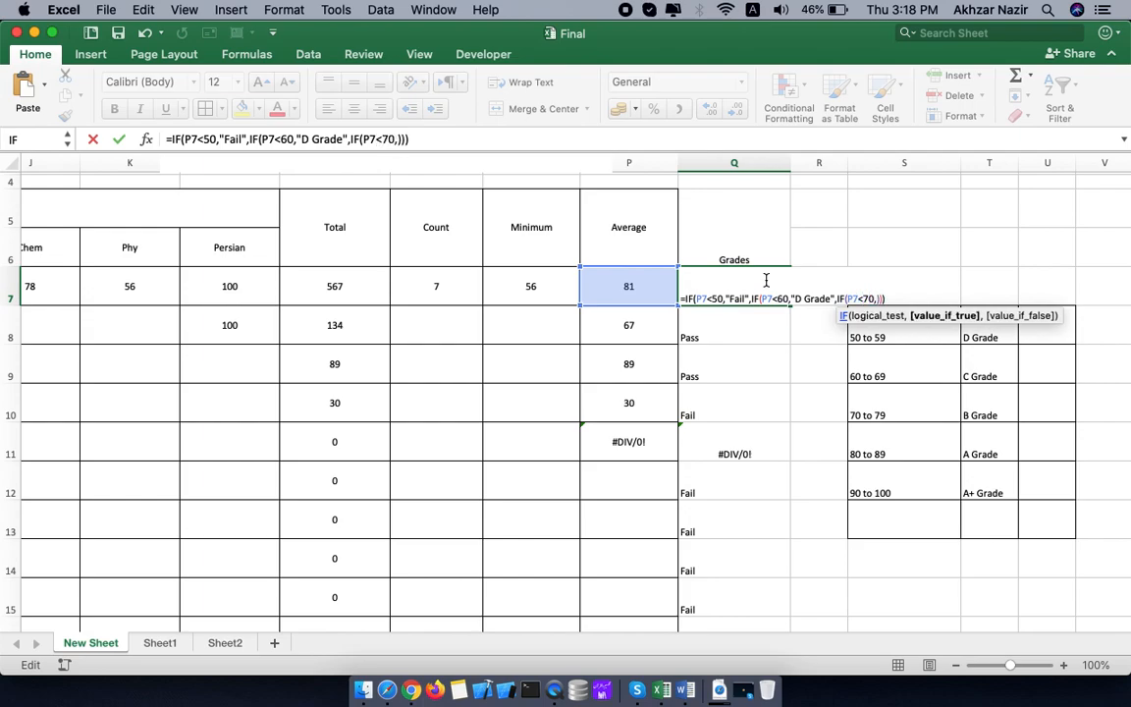
text(""C Grade)
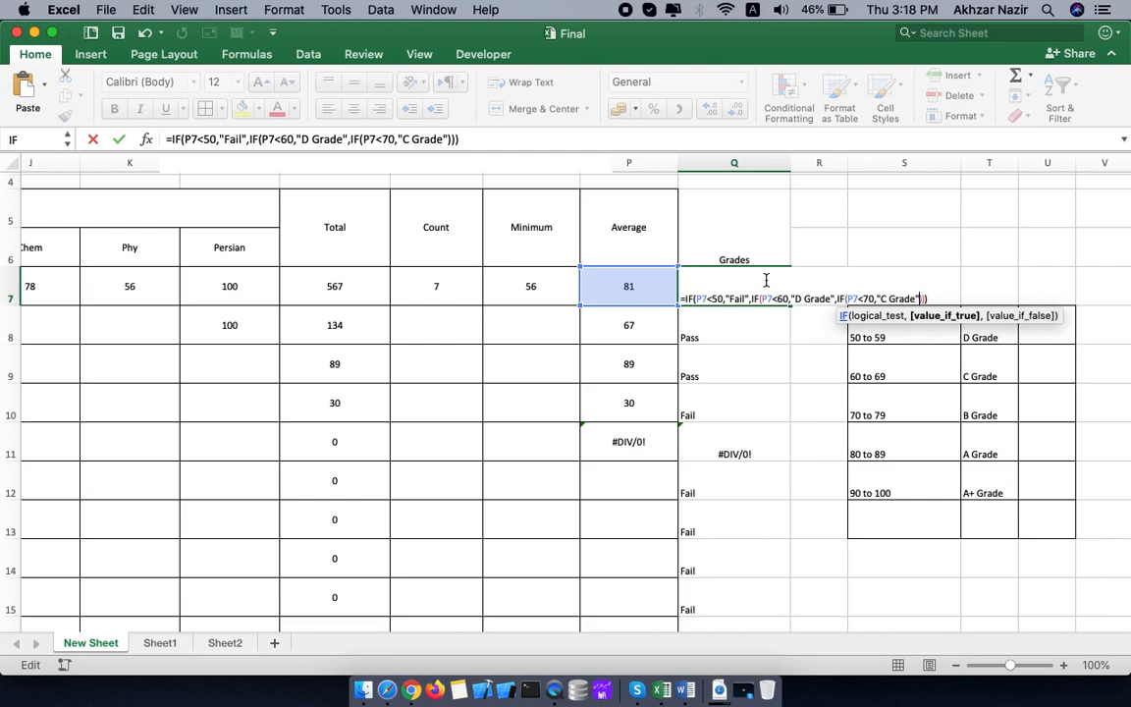
- Nest a fourth IF after "C Grade" in Q7's formula, testing P7<80 and returning "B Grade"
text(,I)
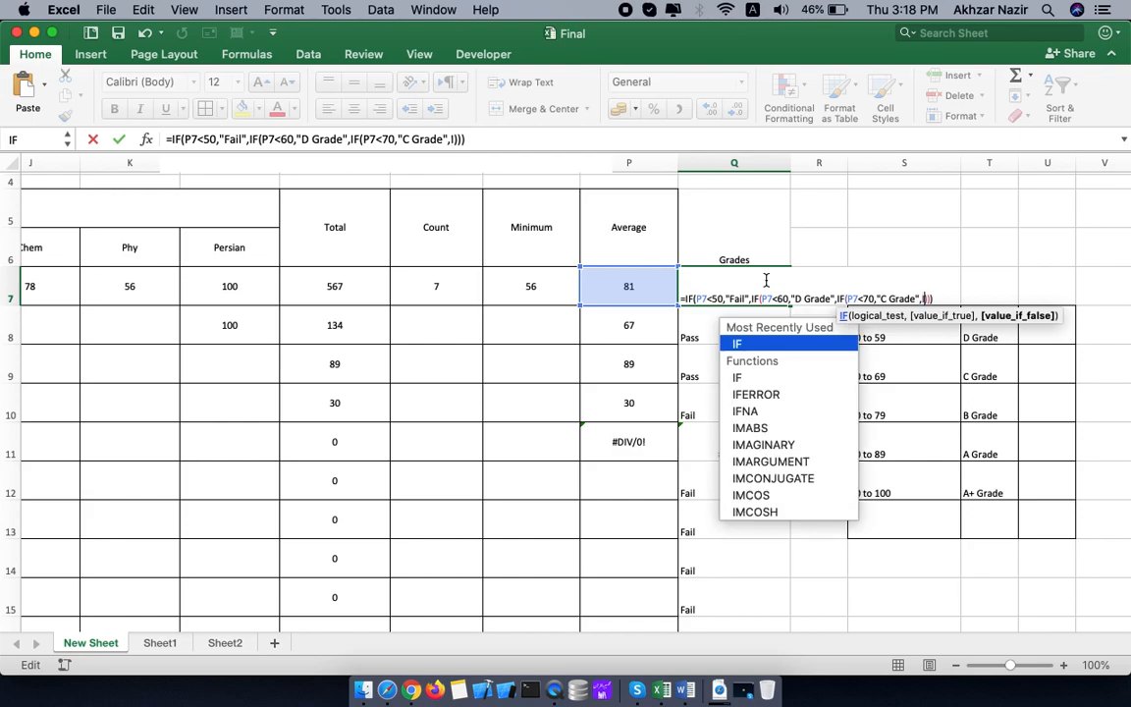
text(F)
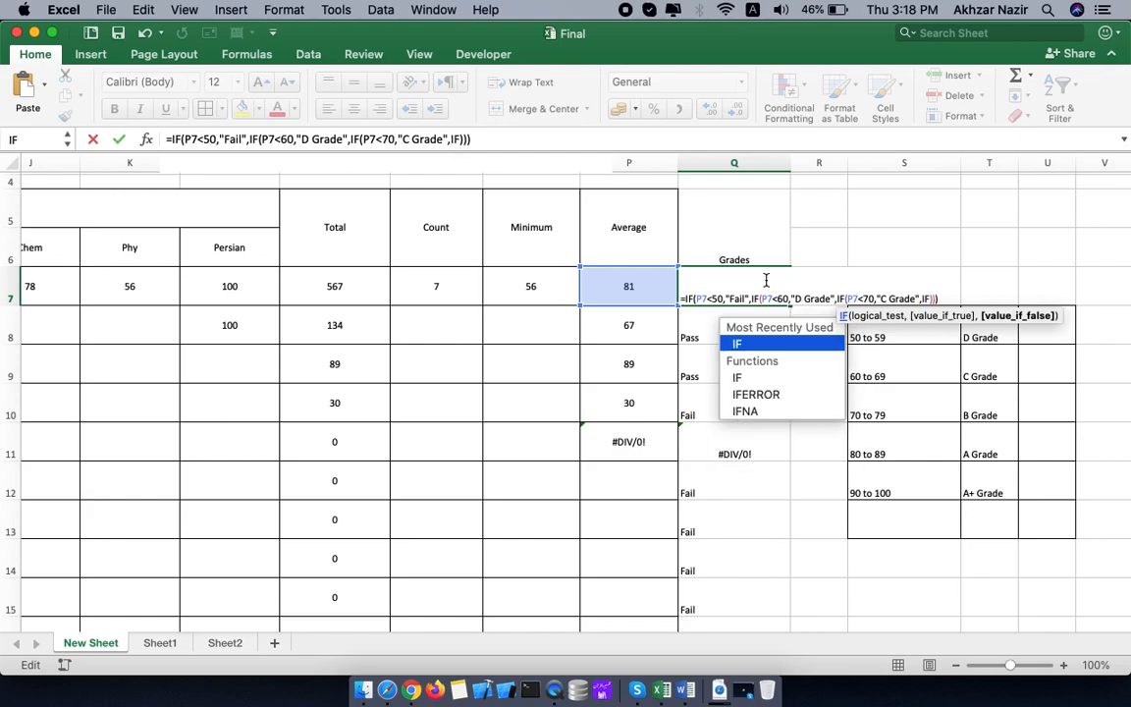
text(()
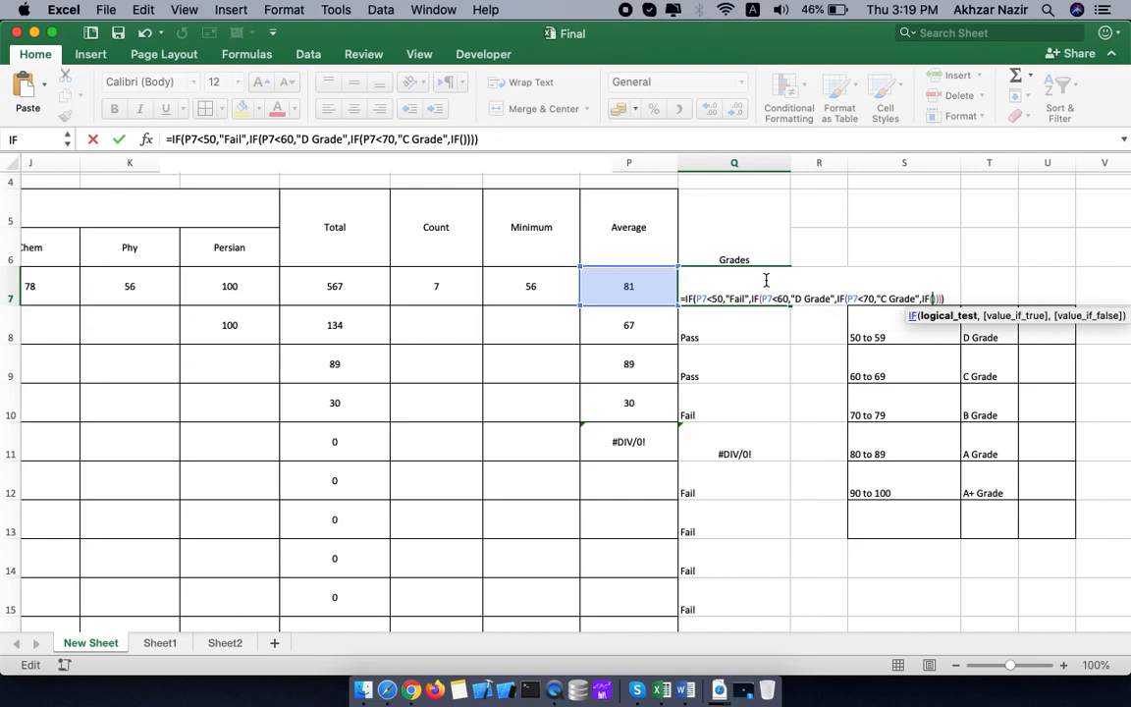
text(P7)
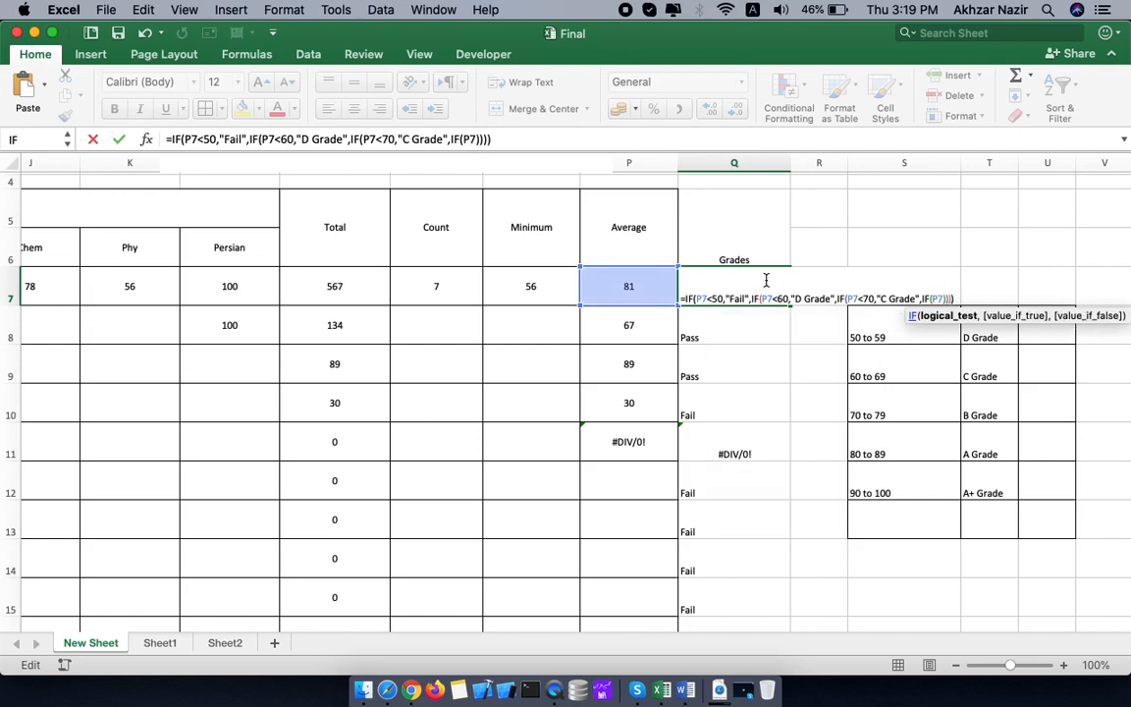
text(<80)
text(,"")
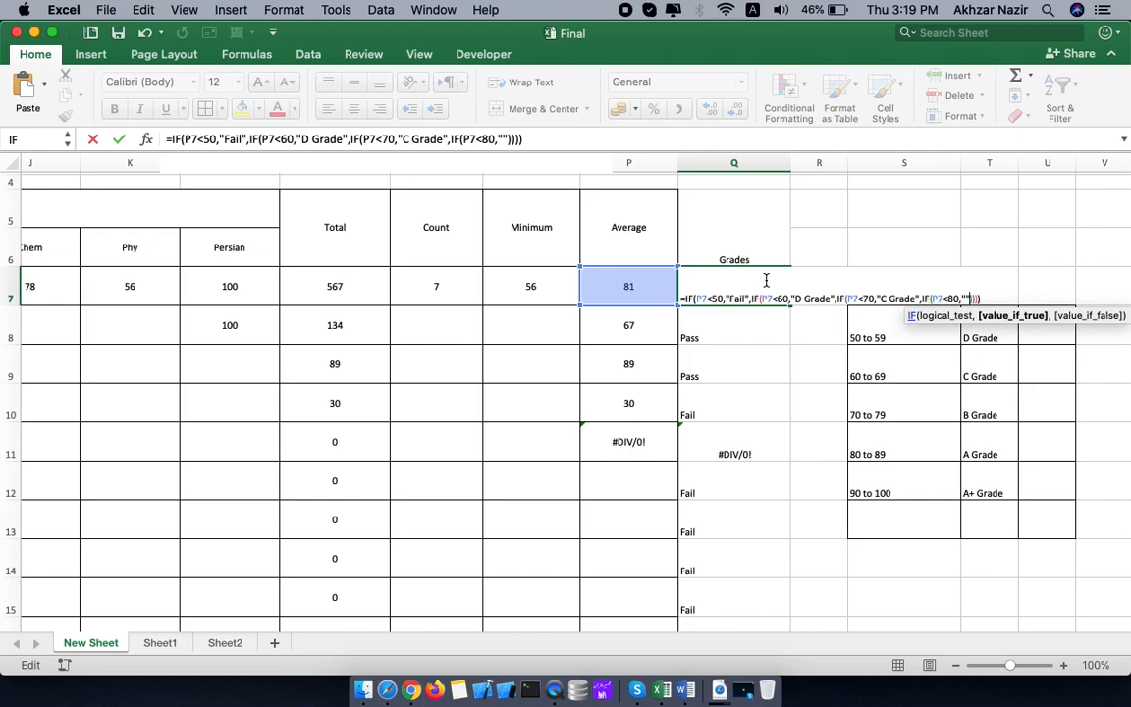
text(B Grade)
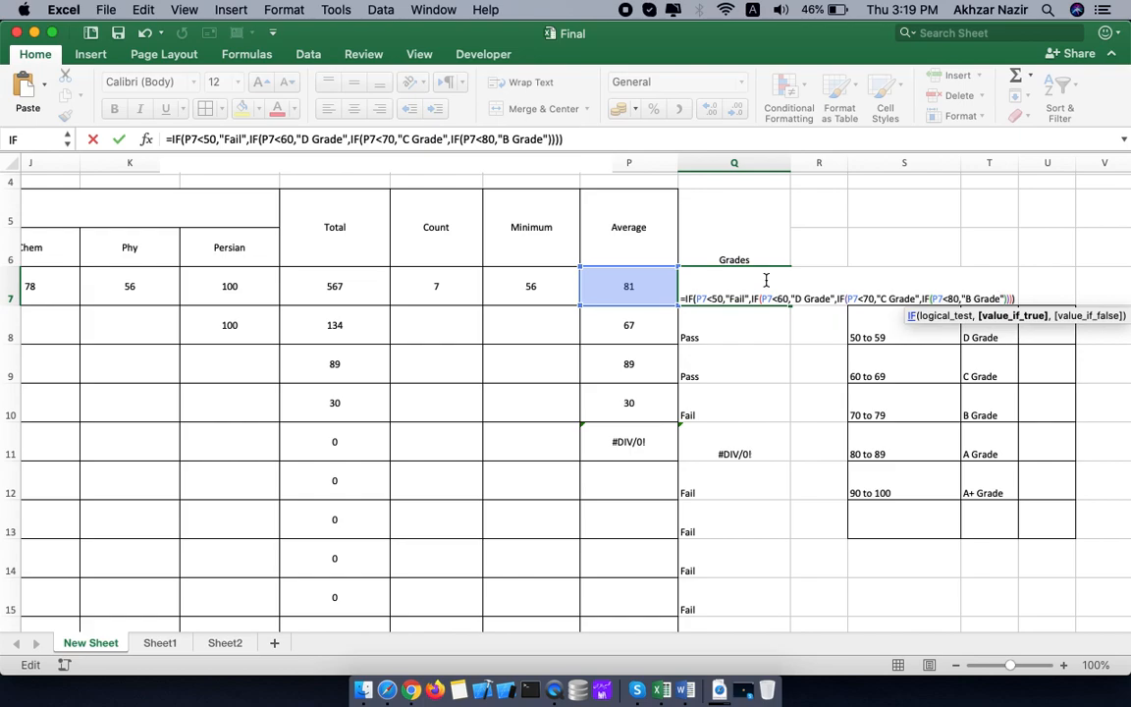
- Nest a fifth IF after "B Grade" in Q7's formula, testing P7<90 and returning "A Grade"
text(,)
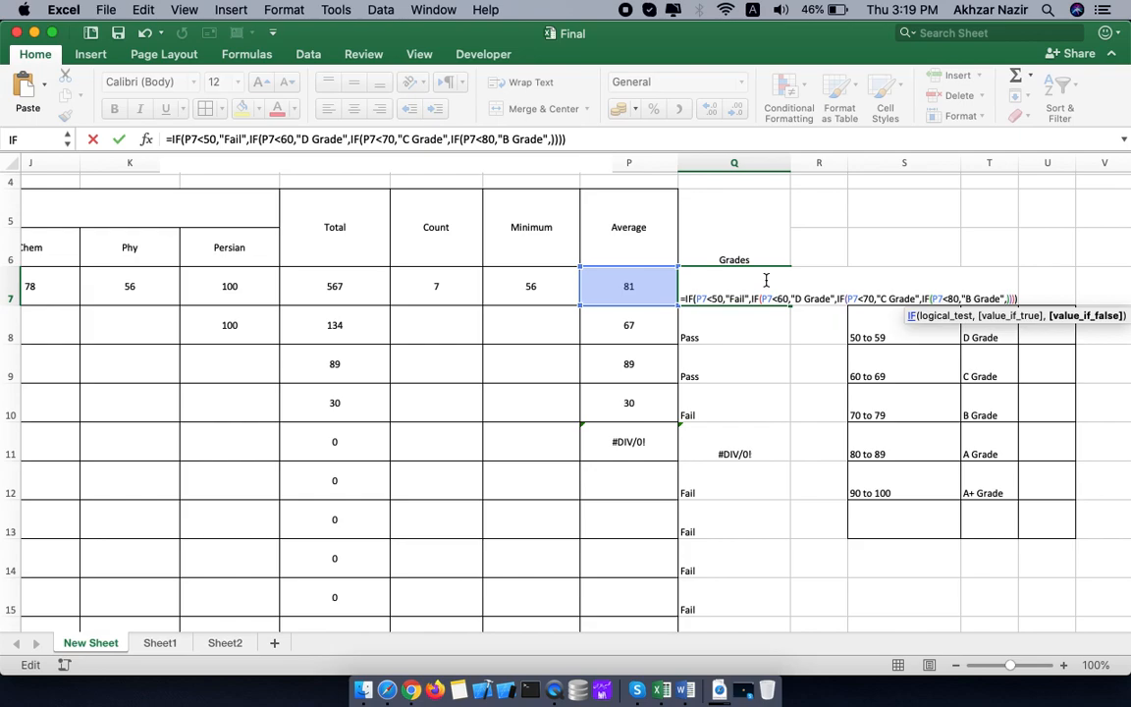
text(I)
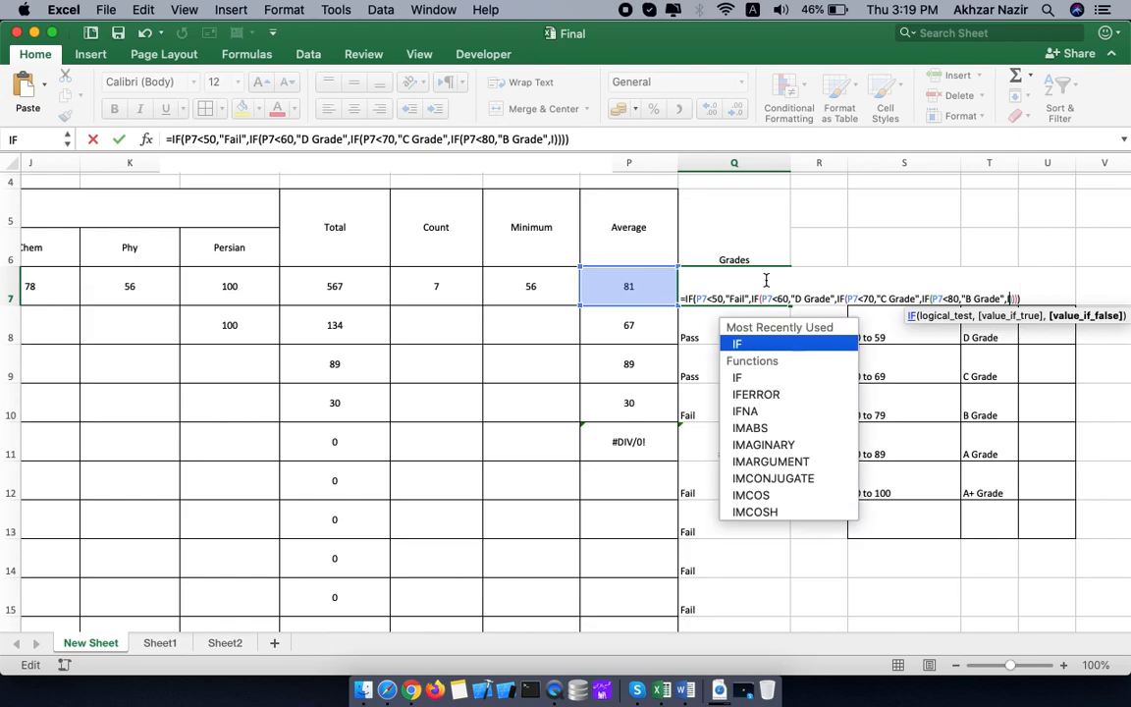
text(F())
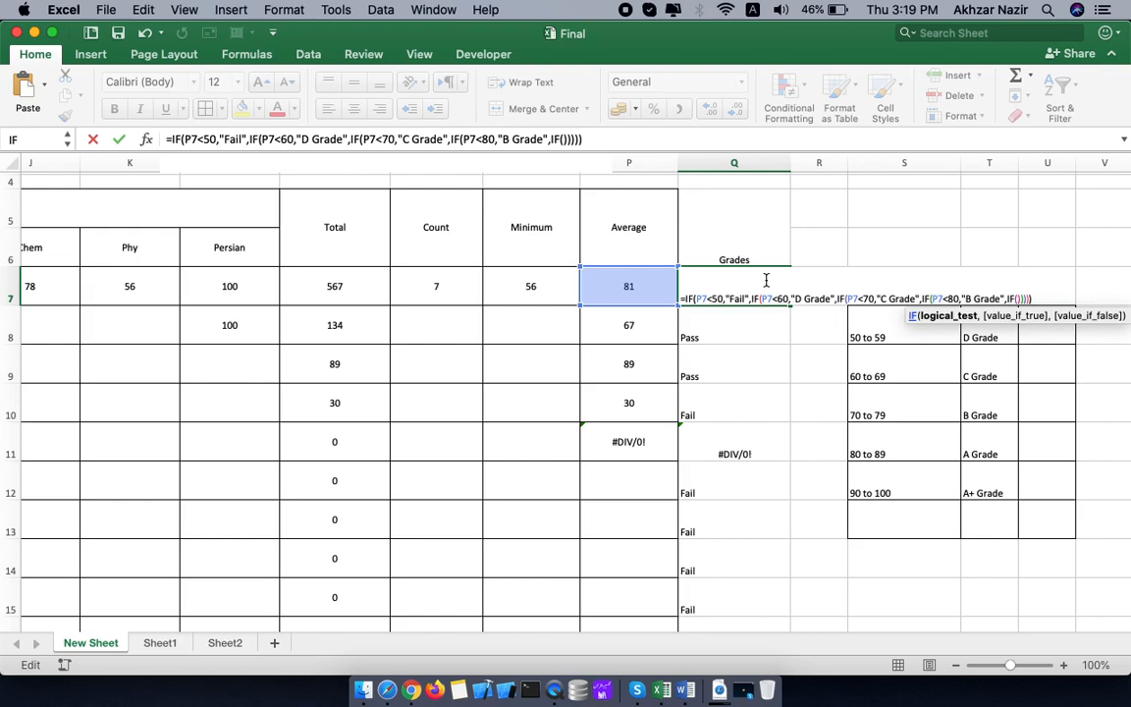
text(P7)
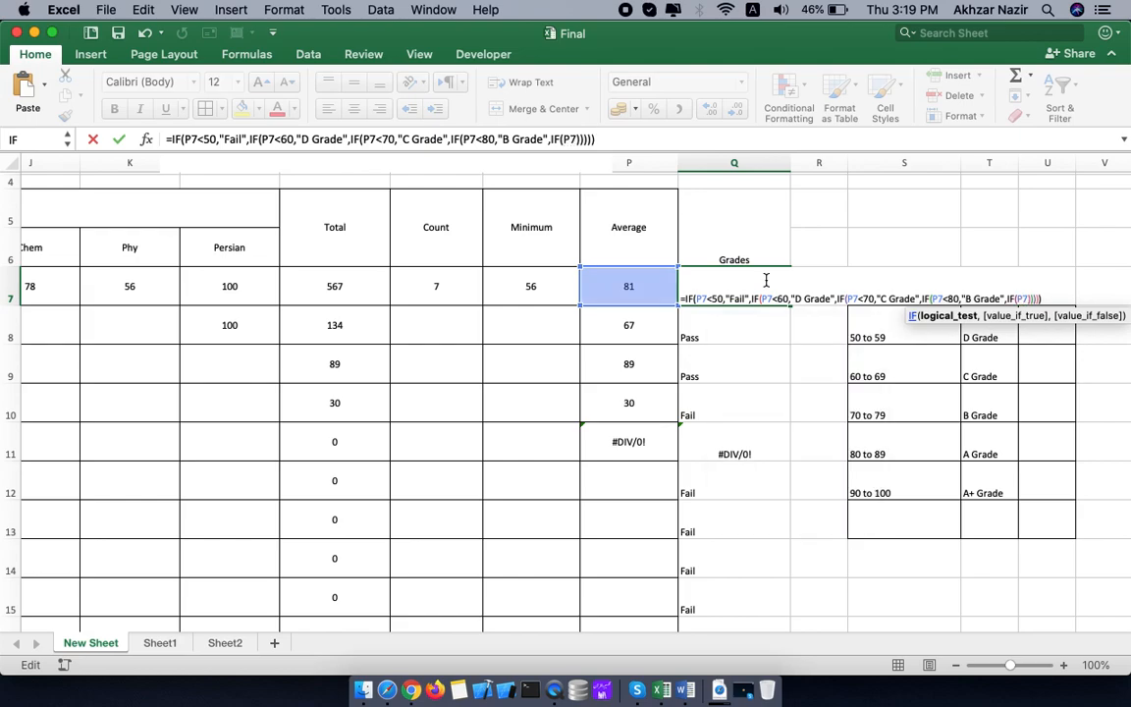
text(<90,"")
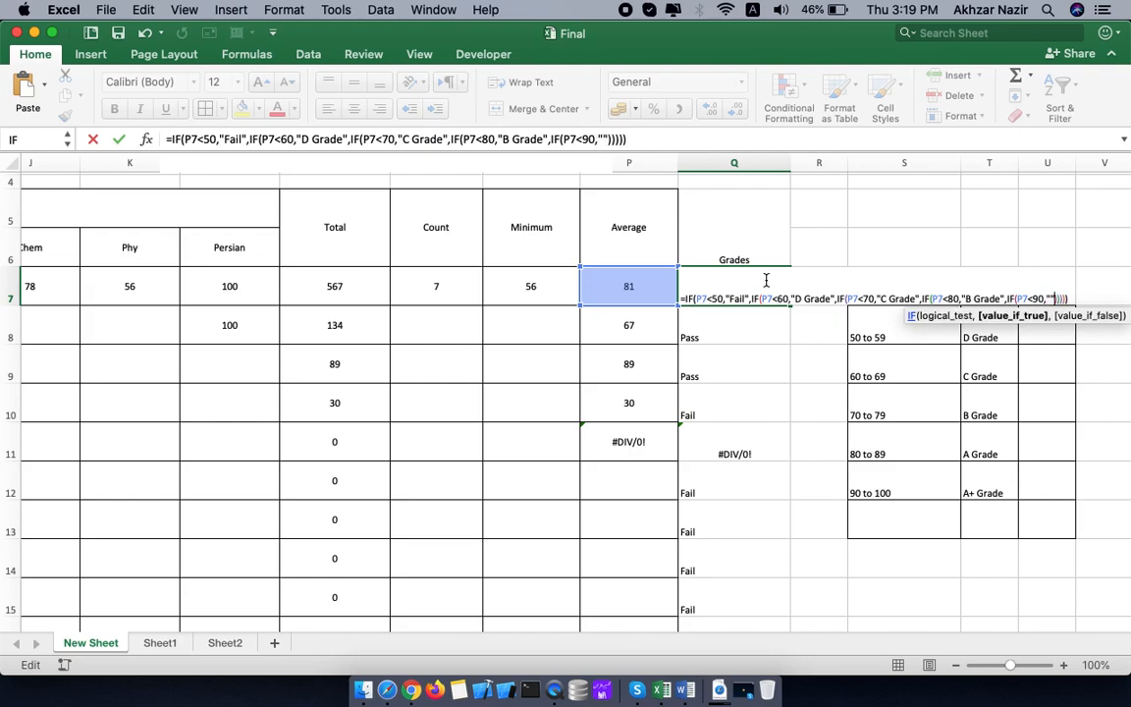
key(Left)
text(A Grade")
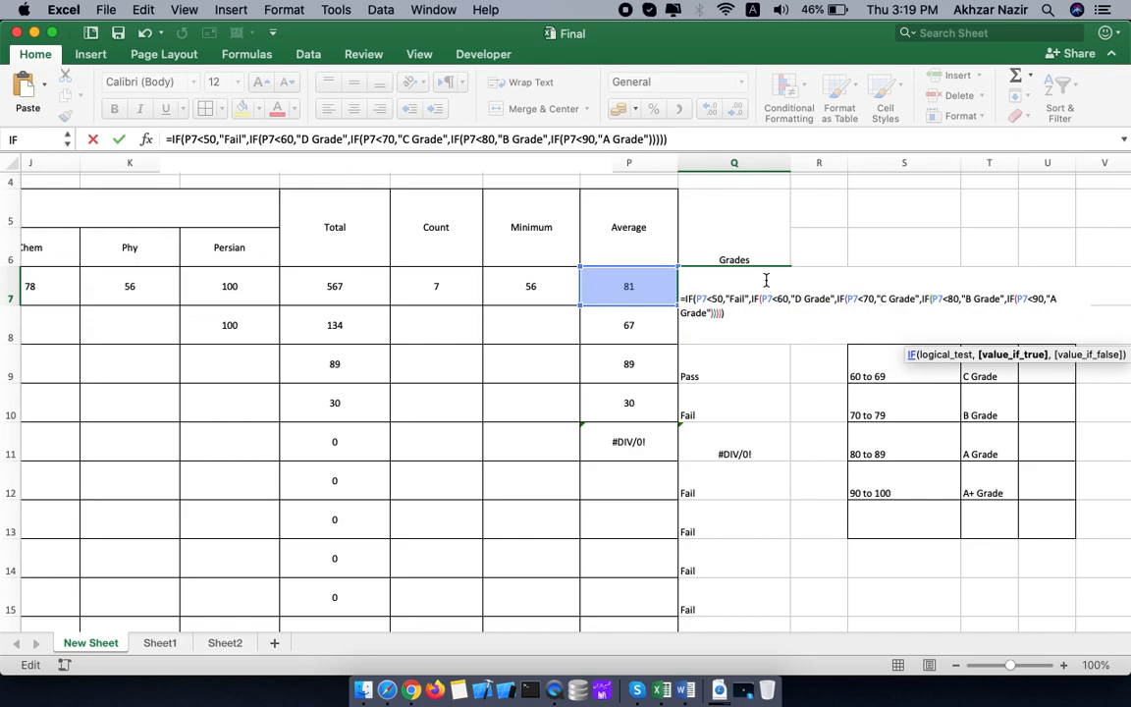
- Add "A+ Grade" as the final value-if-false result and enter the completed nested IF formula in Q7
text(,)
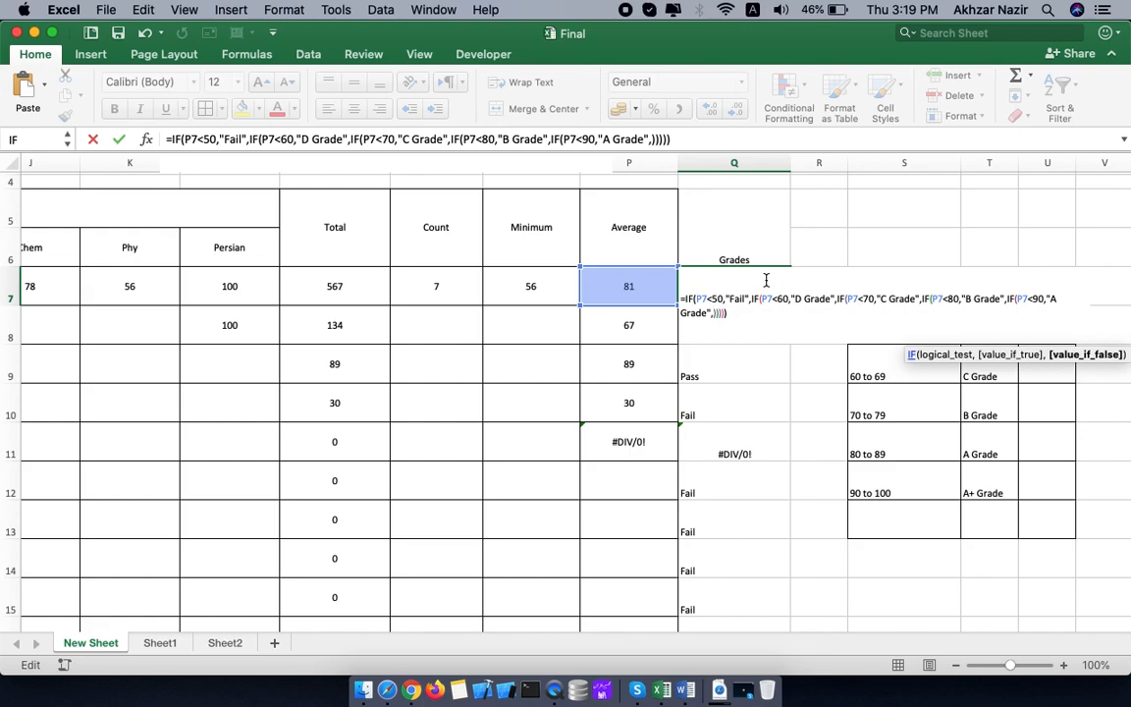
text("")
key(Left)
text(A)
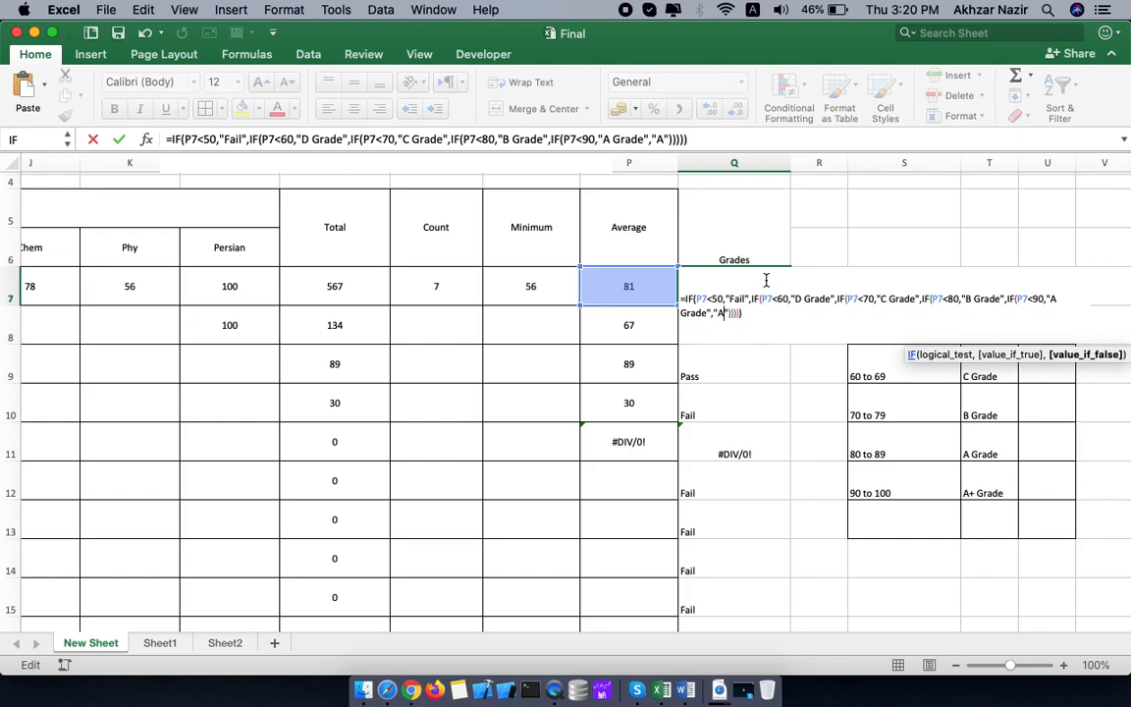
text(+ Grade)
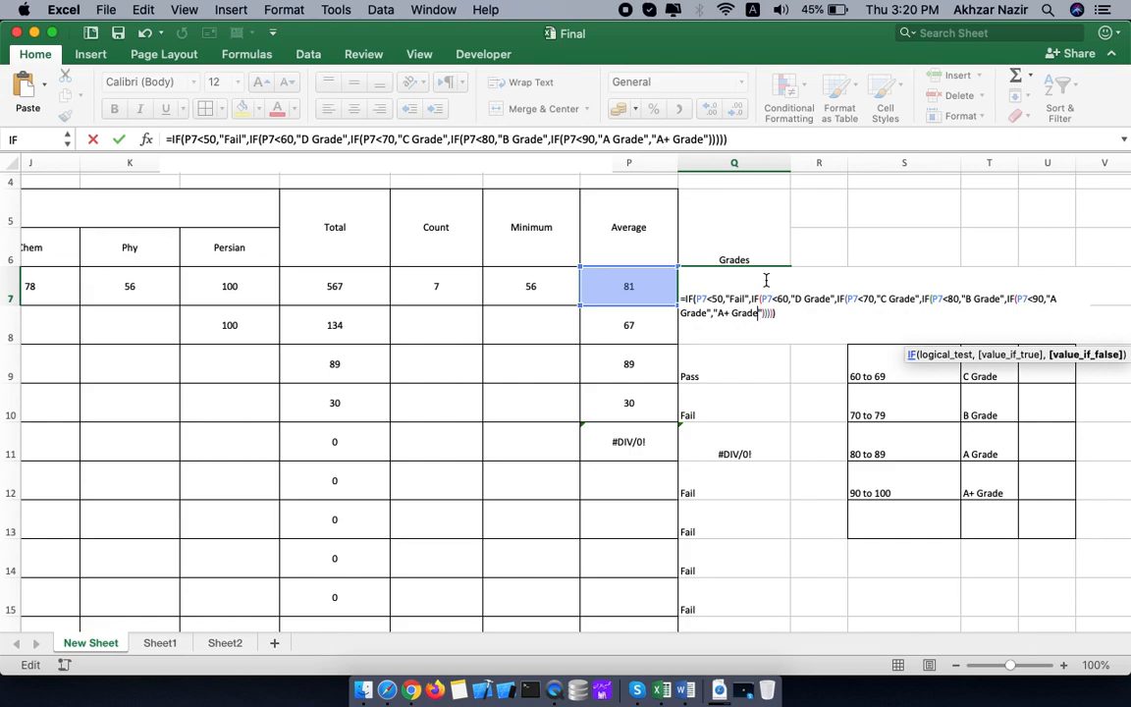
key(Return)
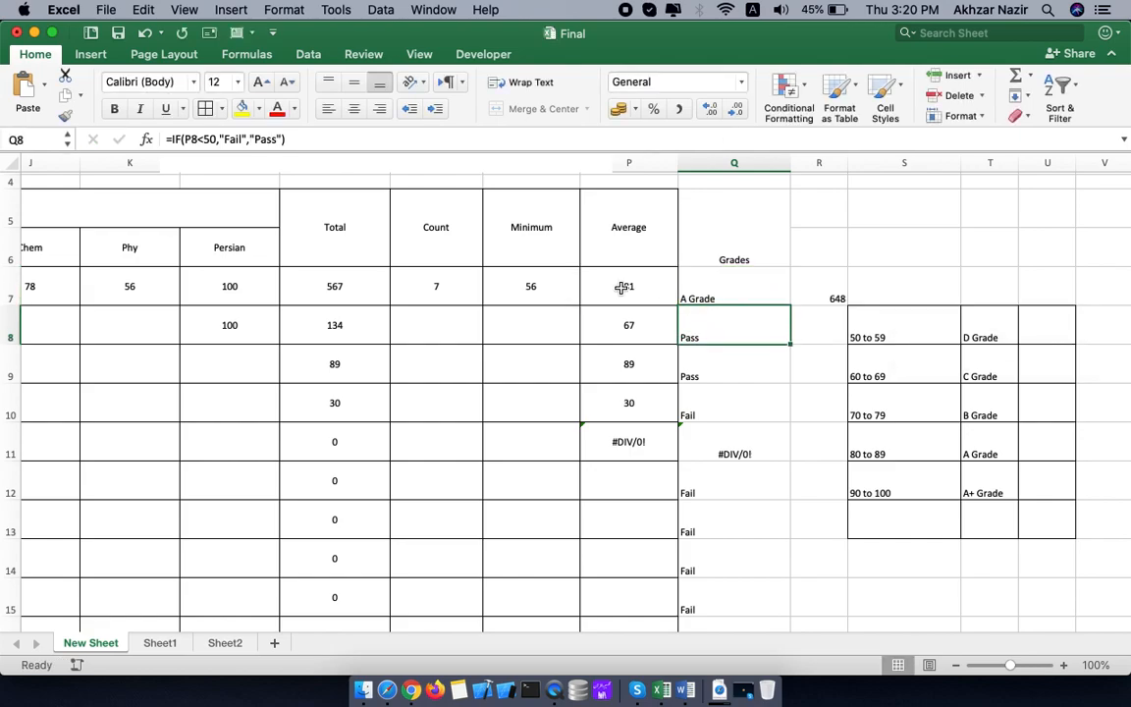
- Check Q7's grade and the average in P8 against the grade range table, then reselect Q7
click(868, 454)
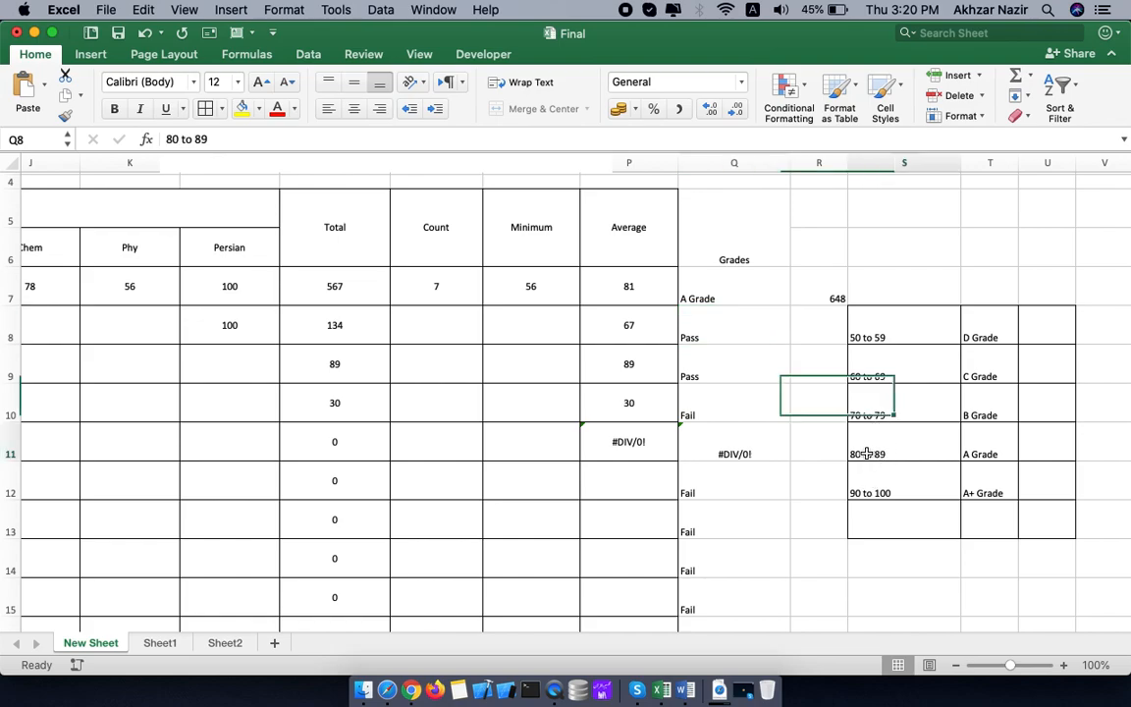
click(992, 452)
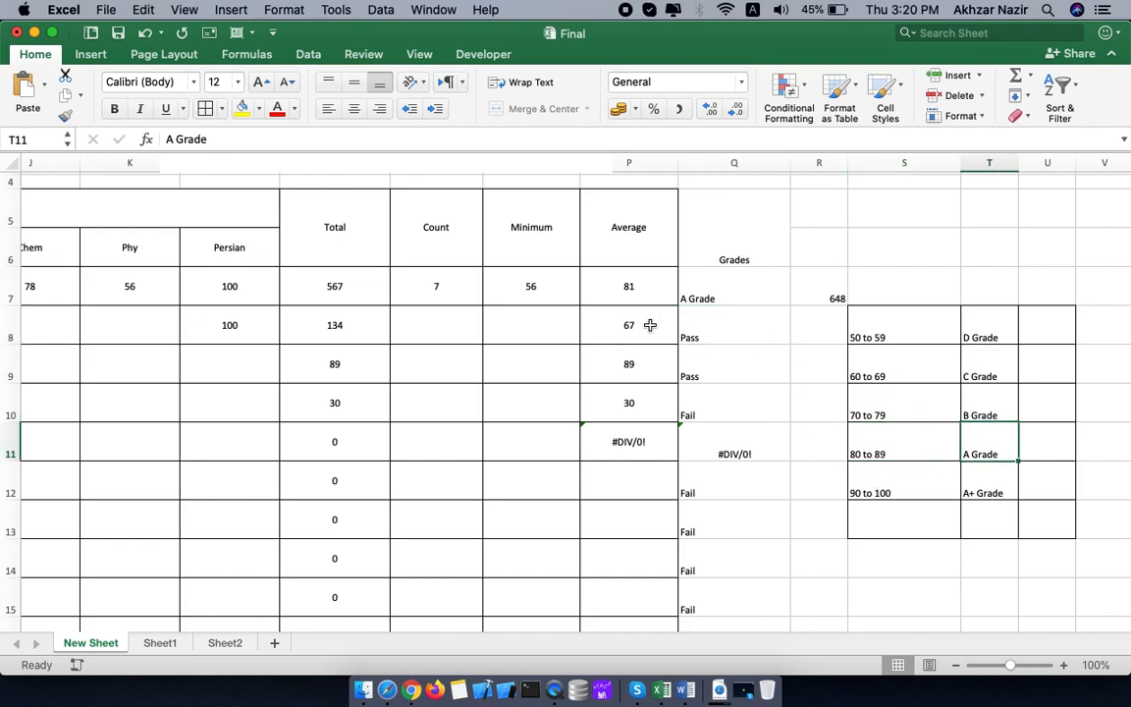
click(632, 327)
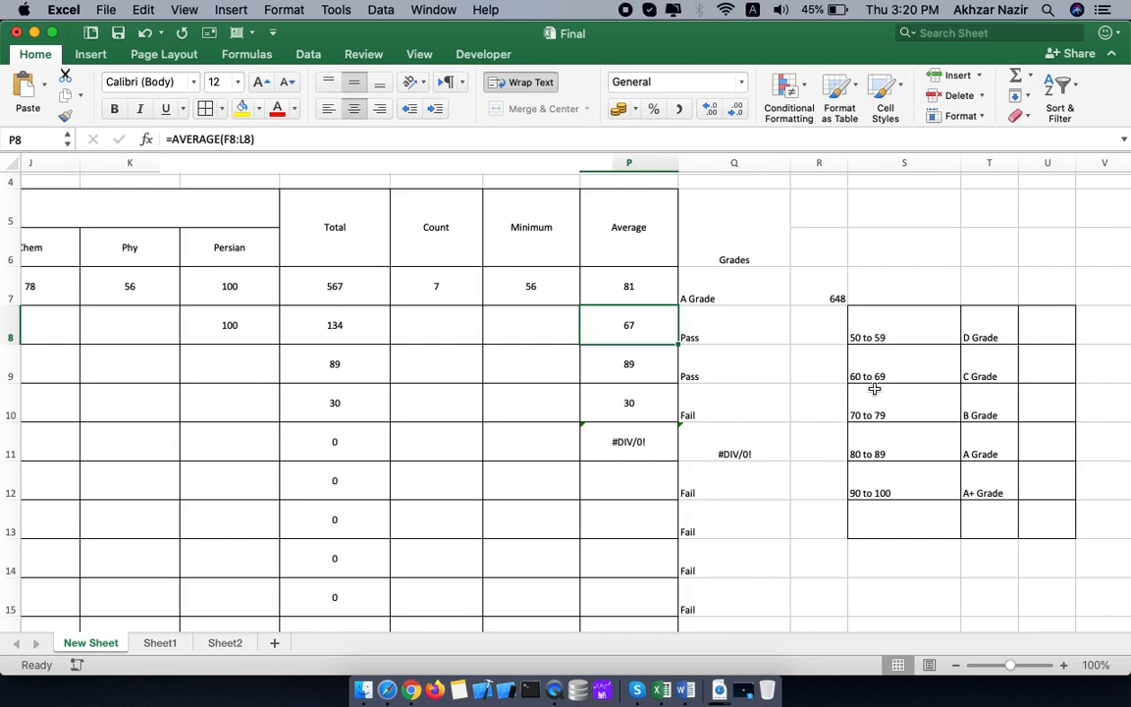
click(785, 300)
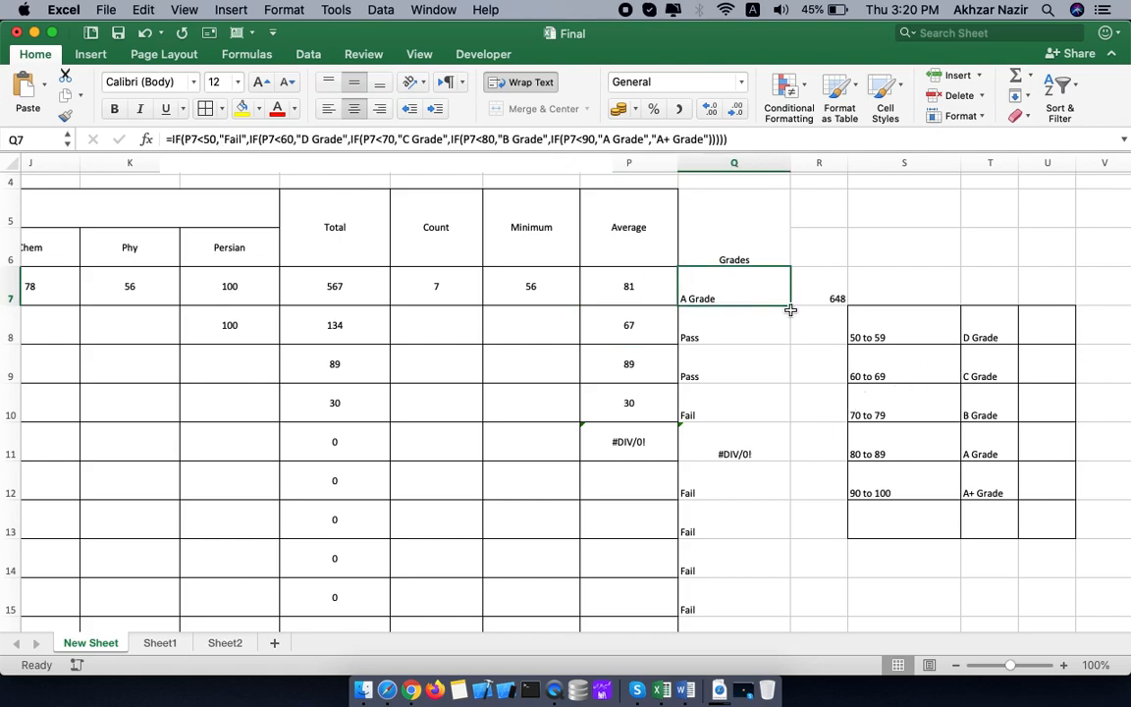
- Copy the nested IF grade formula from Q7 down through Q10
drag(790, 306, 791, 336)
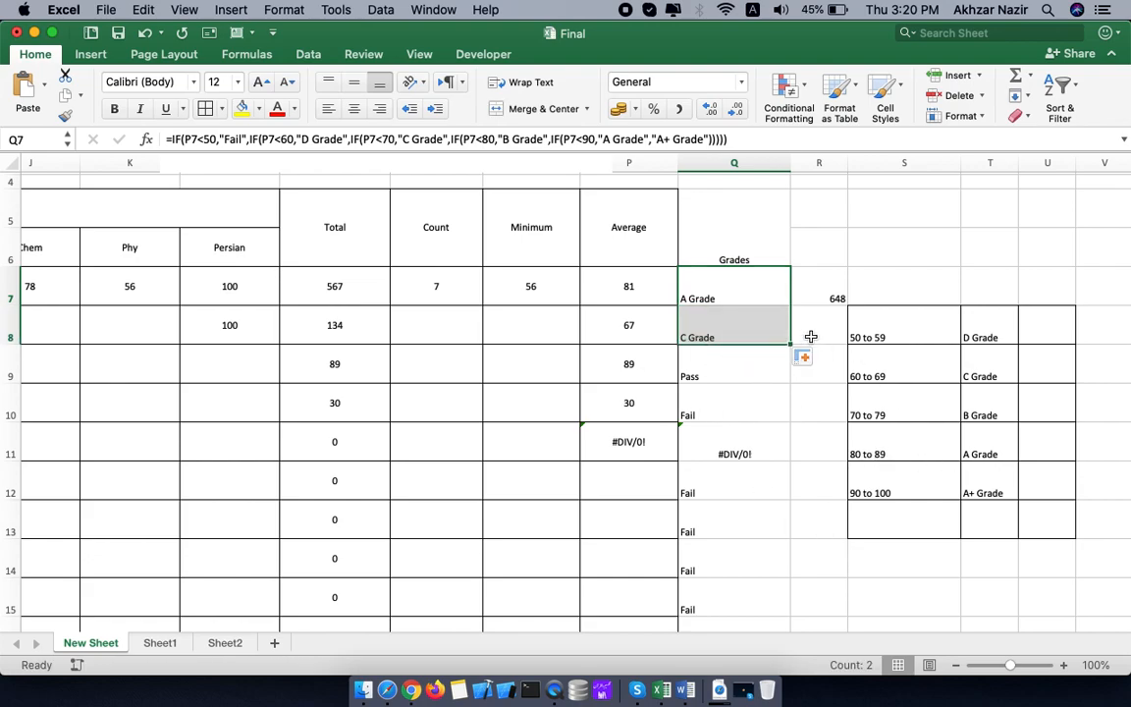
drag(788, 344, 790, 383)
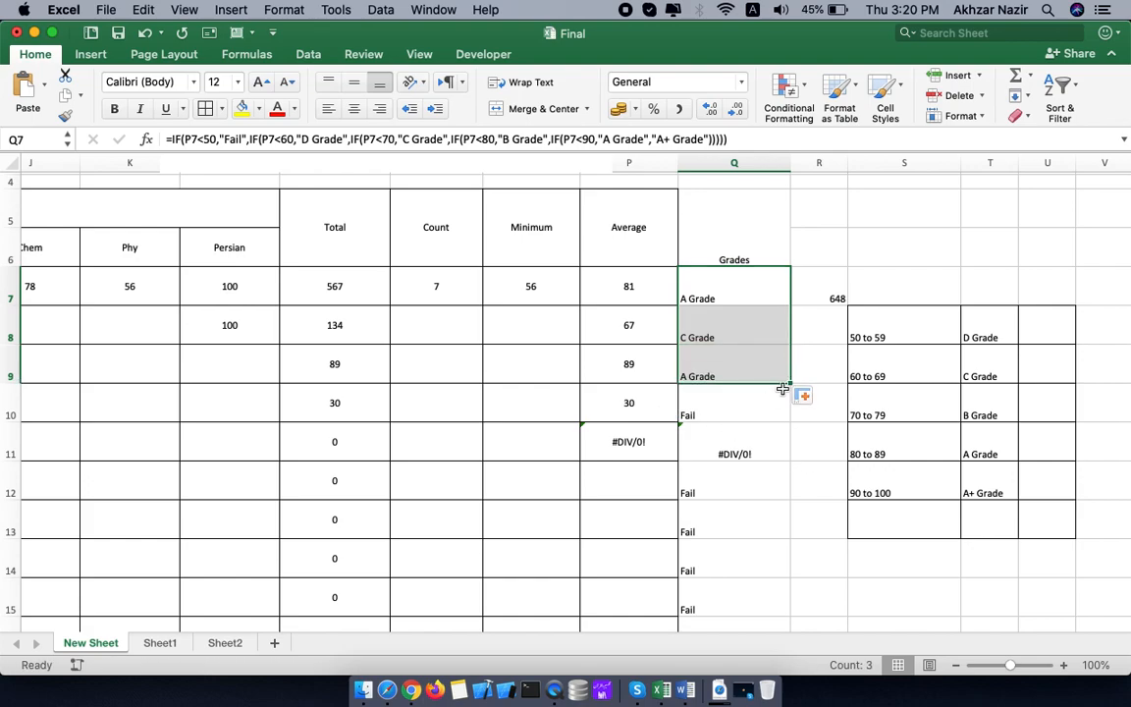
drag(789, 383, 792, 417)
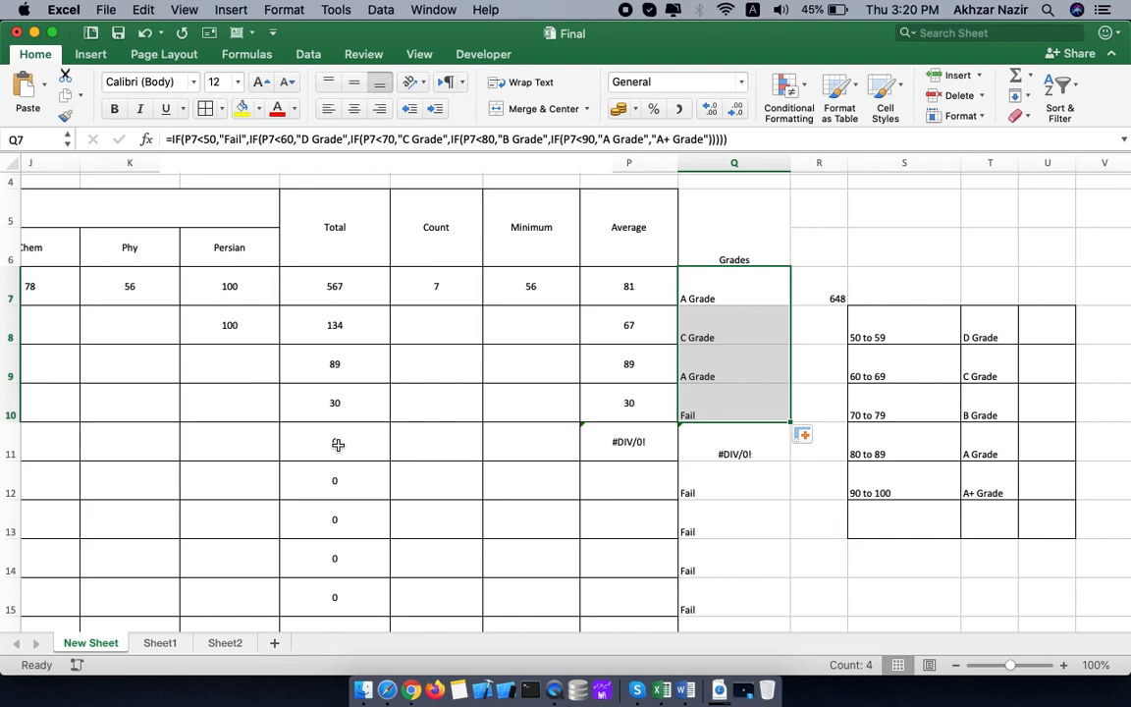
- Fill the AVERAGE formula from P7 down the Average column to the table's last row, P30
scroll(336, 441, left, 5)
scroll(338, 445, left, 3)
scroll(338, 445, up, 1)
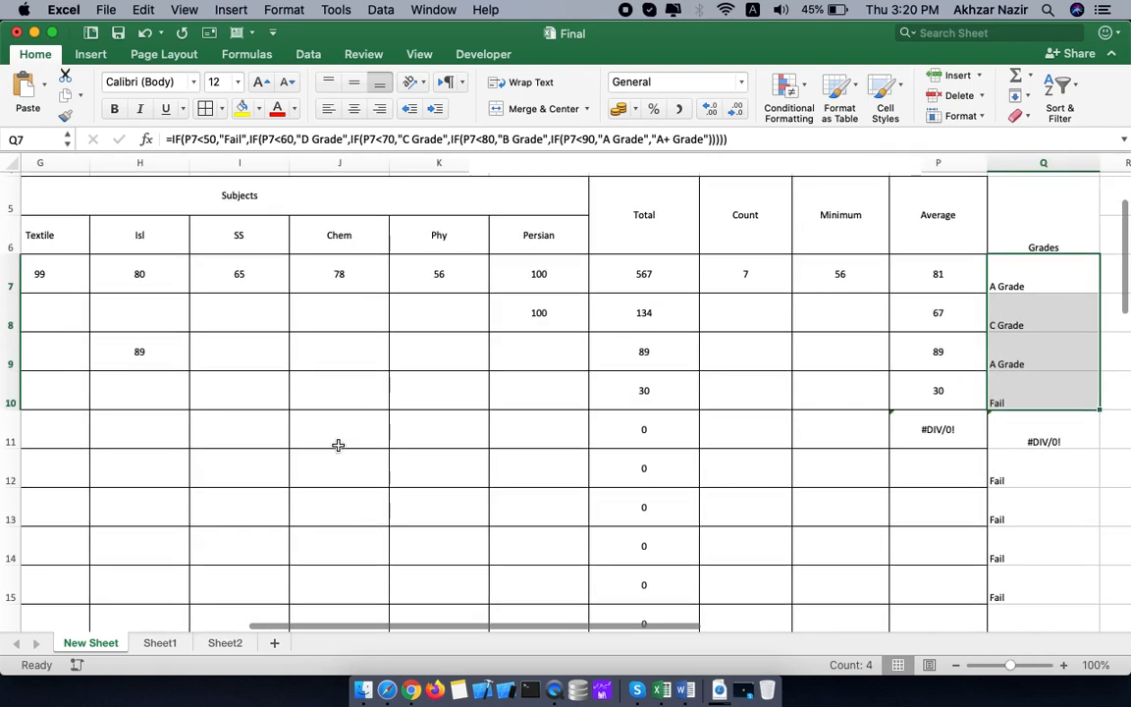
click(959, 388)
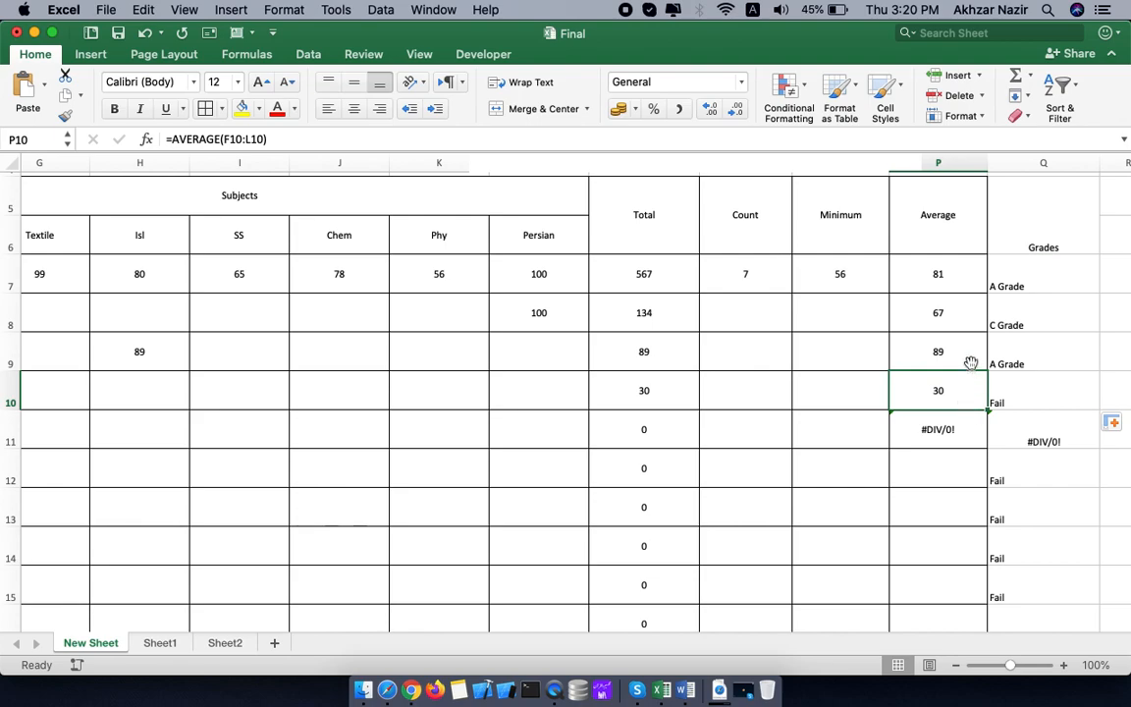
click(951, 278)
drag(987, 293, 961, 558)
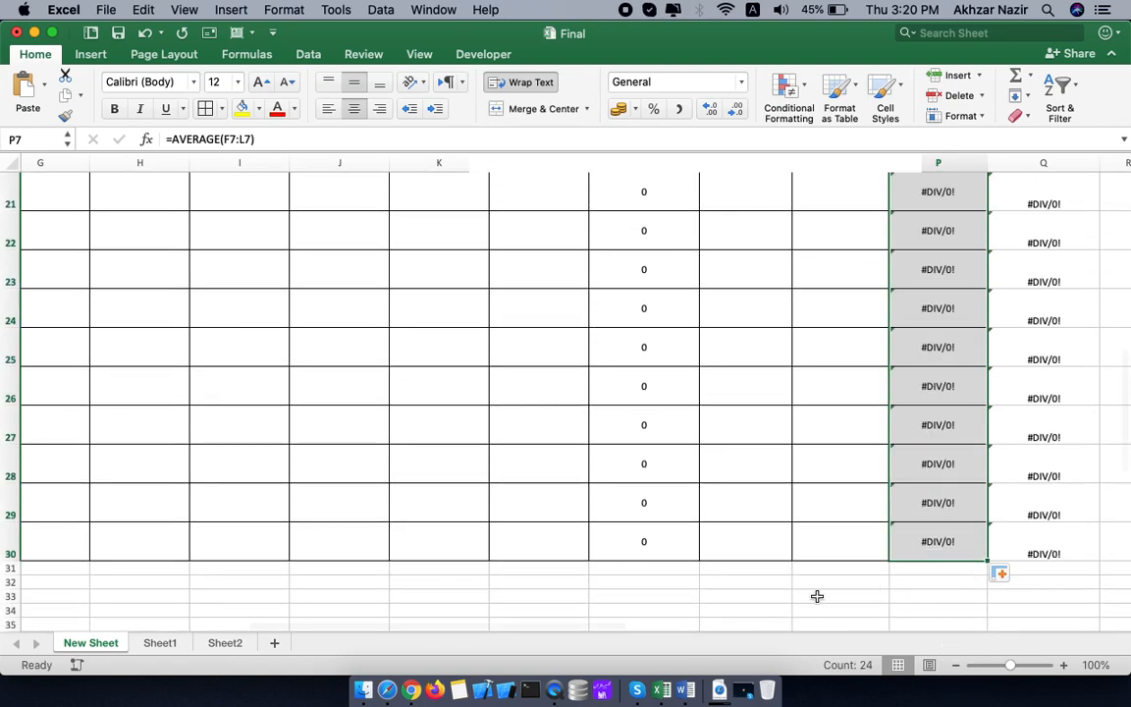
scroll(817, 596, up, 10)
scroll(817, 596, left, 3)
scroll(817, 596, left, 3)
scroll(817, 596, down, 2)
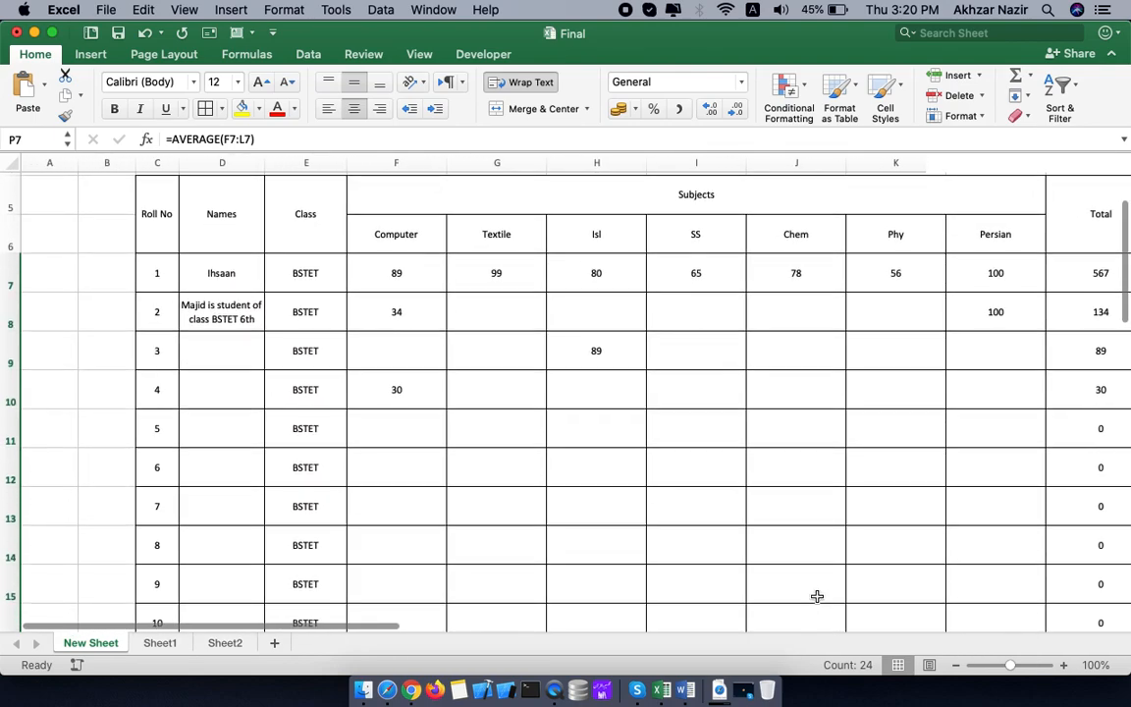
click(489, 386)
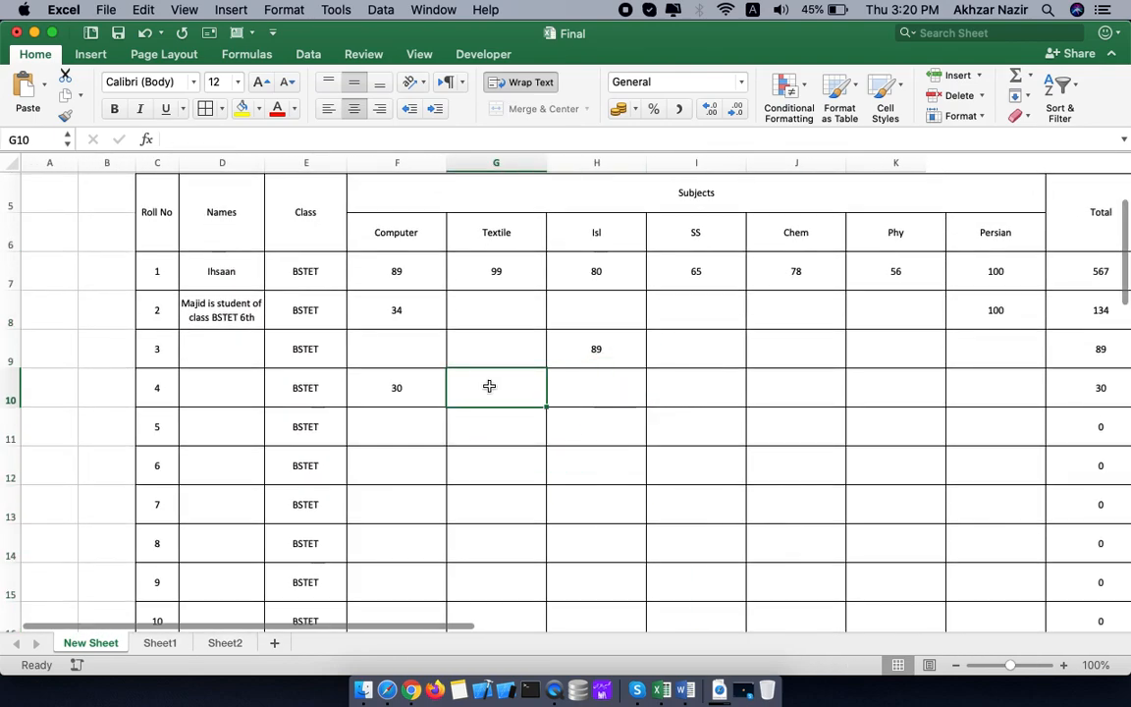
text(0q)
key(Tab)
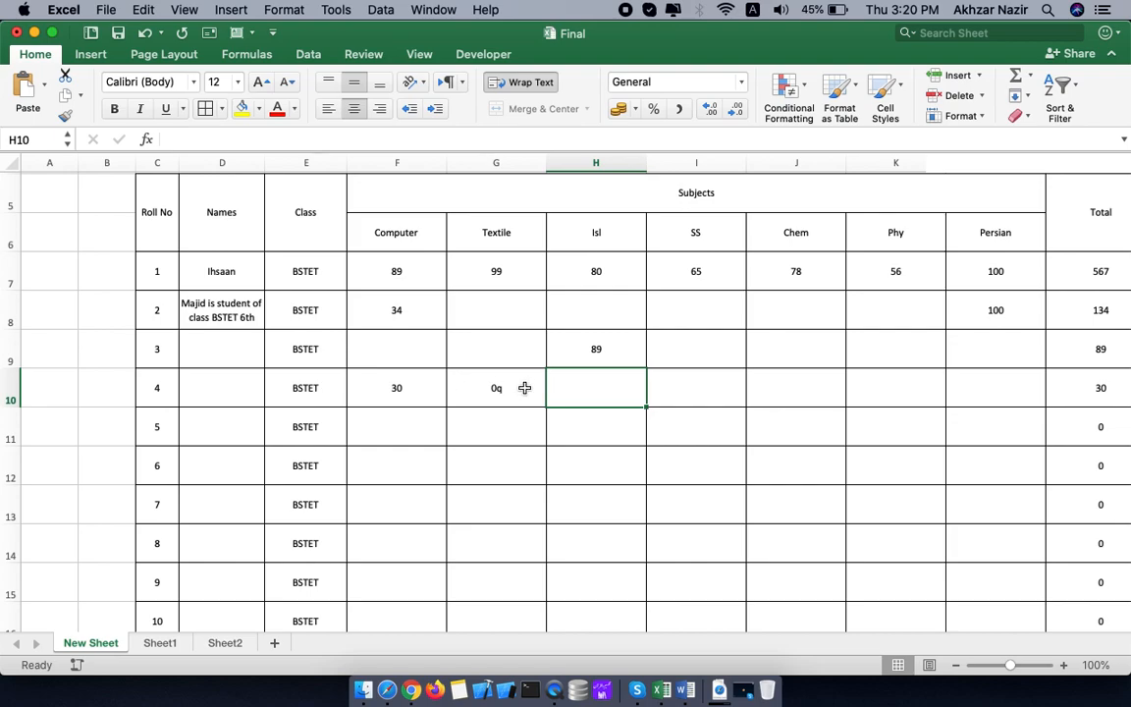
- Enter roll number 4's marks: 50 for Textile, 70 for Isl, 90 for SS and 90 for Chem
click(508, 390)
text(50)
key(Tab)
text(70)
key(Tab)
text(90)
key(Tab)
text(90)
key(Tab)
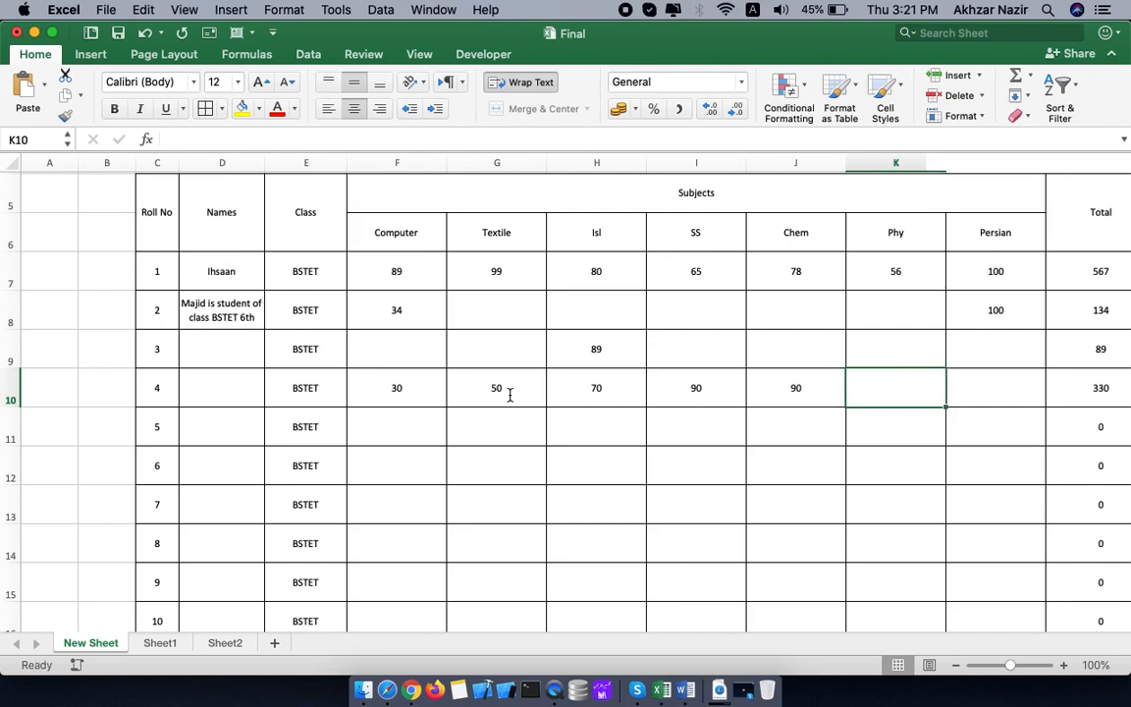
- Enter roll number 5's marks from Computer through Chem: 45, 56, 5, 88 and 99
click(399, 432)
text(45)
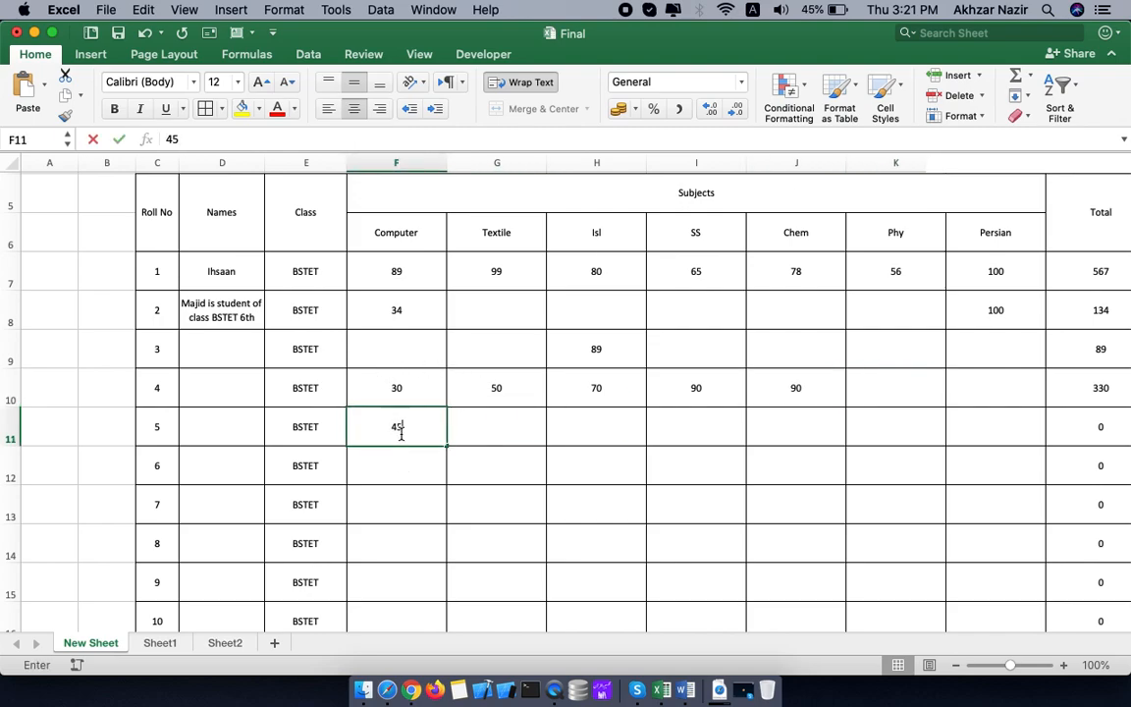
key(Tab)
text(56)
key(Tab)
text(5)
key(Tab)
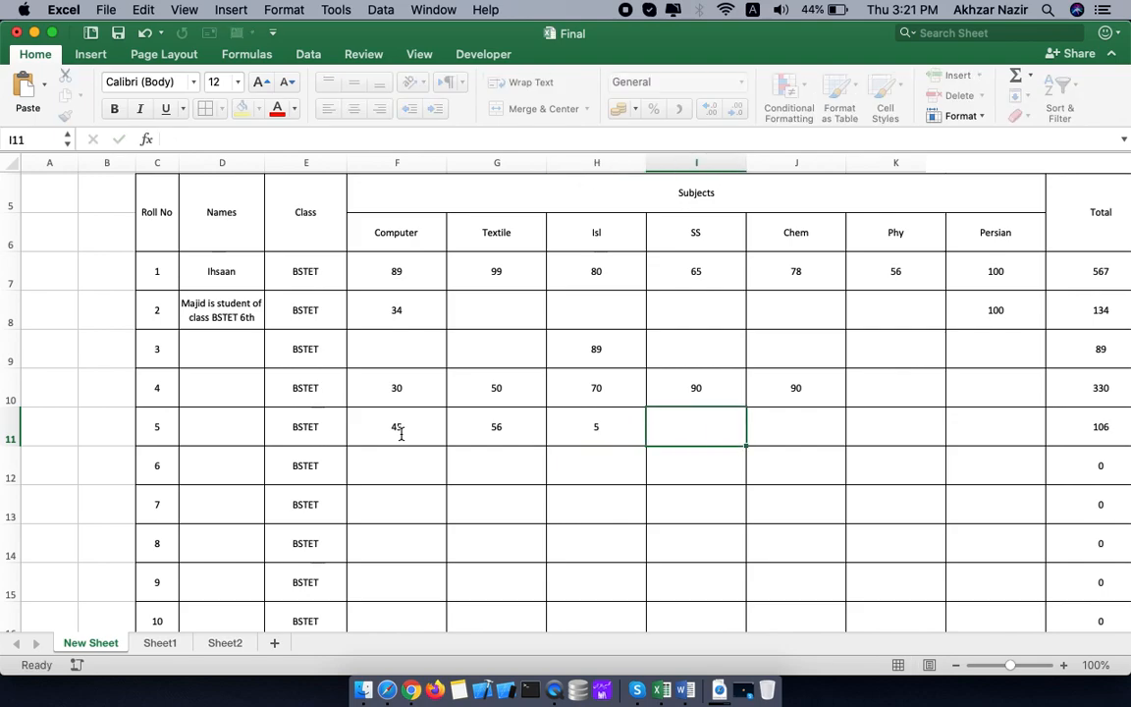
text(88)
key(Tab)
text(99)
key(Tab)
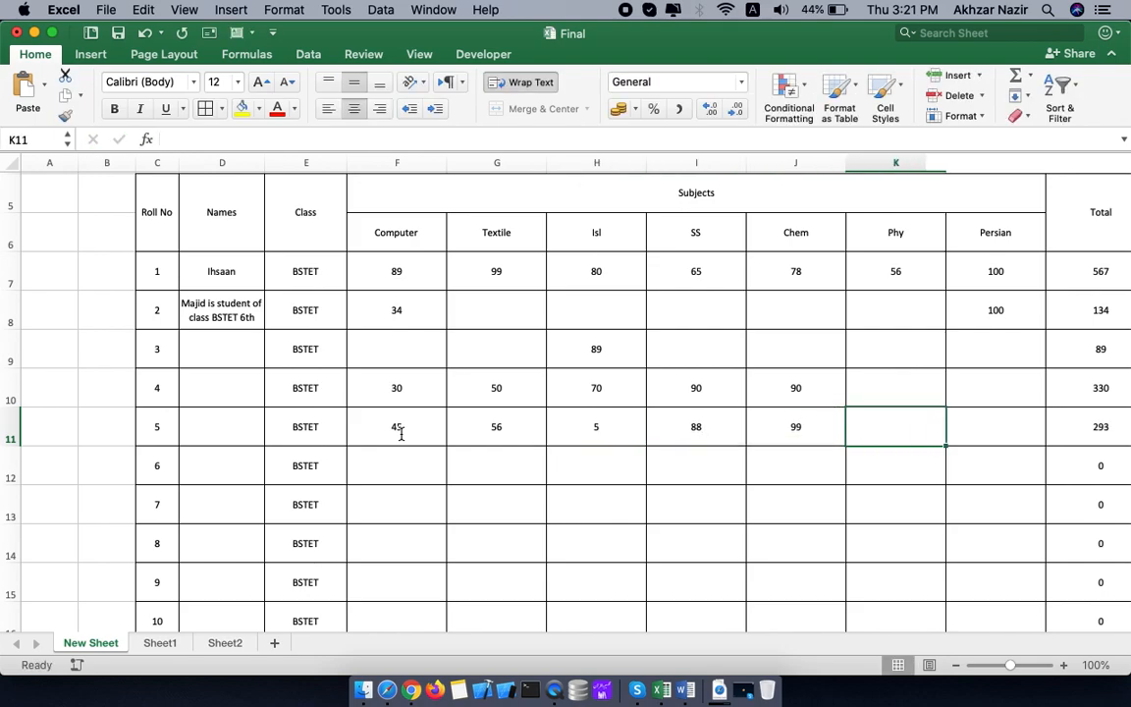
- Enter a mark of 40 for roll number 7 in each of Computer, Textile, Isl and SS
click(396, 487)
text(40)
key(Tab)
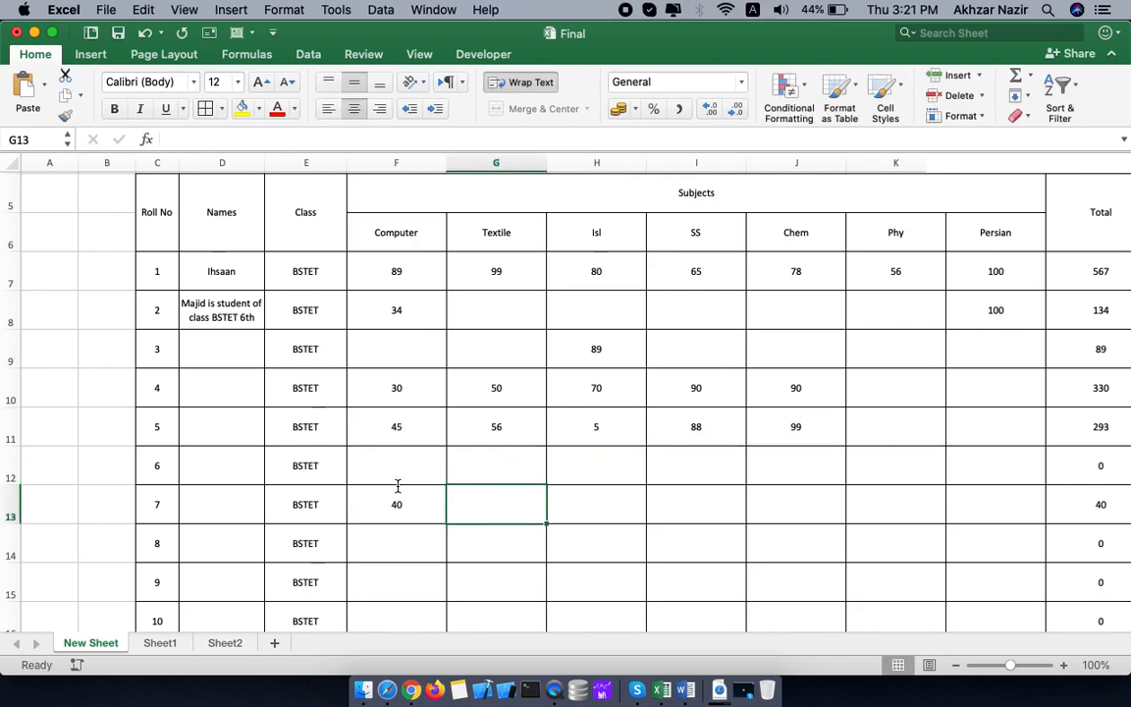
text(40)
key(Tab)
text(40)
key(Tab)
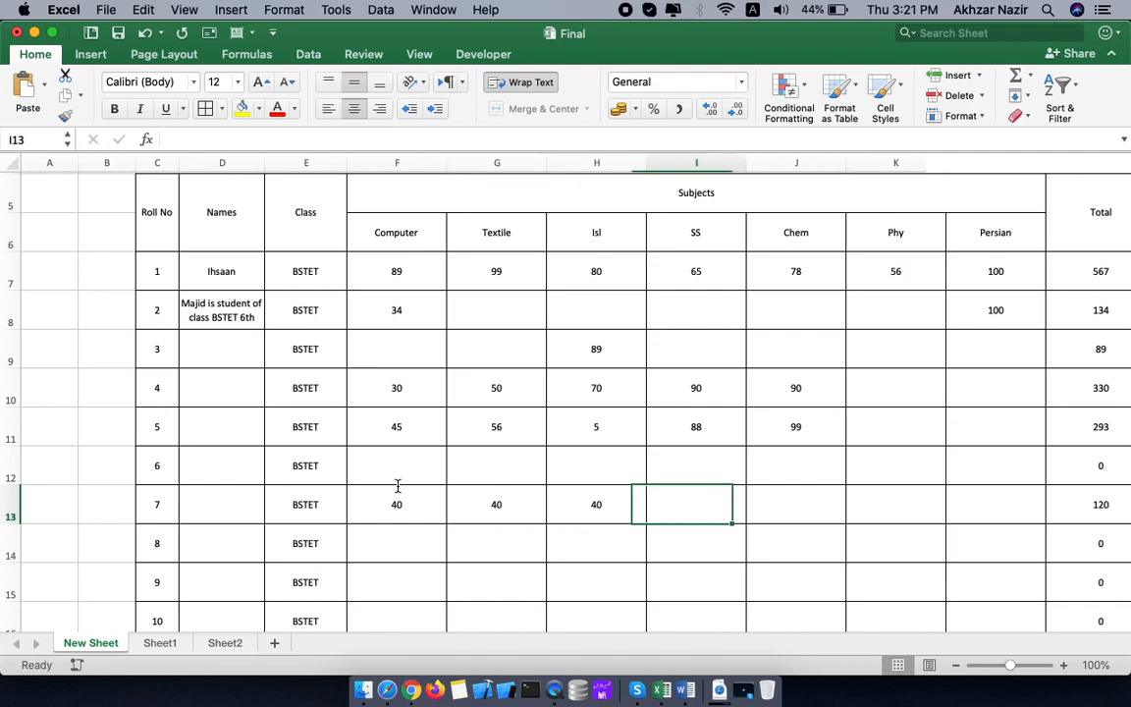
text(40)
key(Tab)
- Complete roll number 7's marks with 67 for Chem, 89 for Phy and 90 for Persian
text(67)
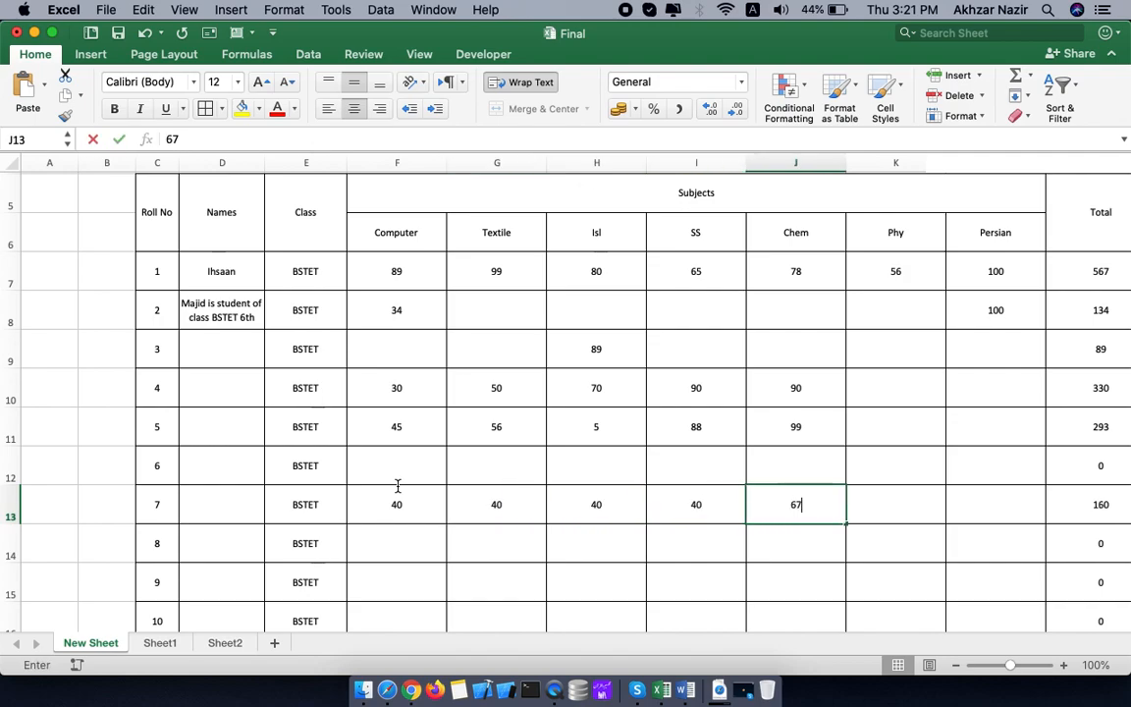
key(Tab)
text(89)
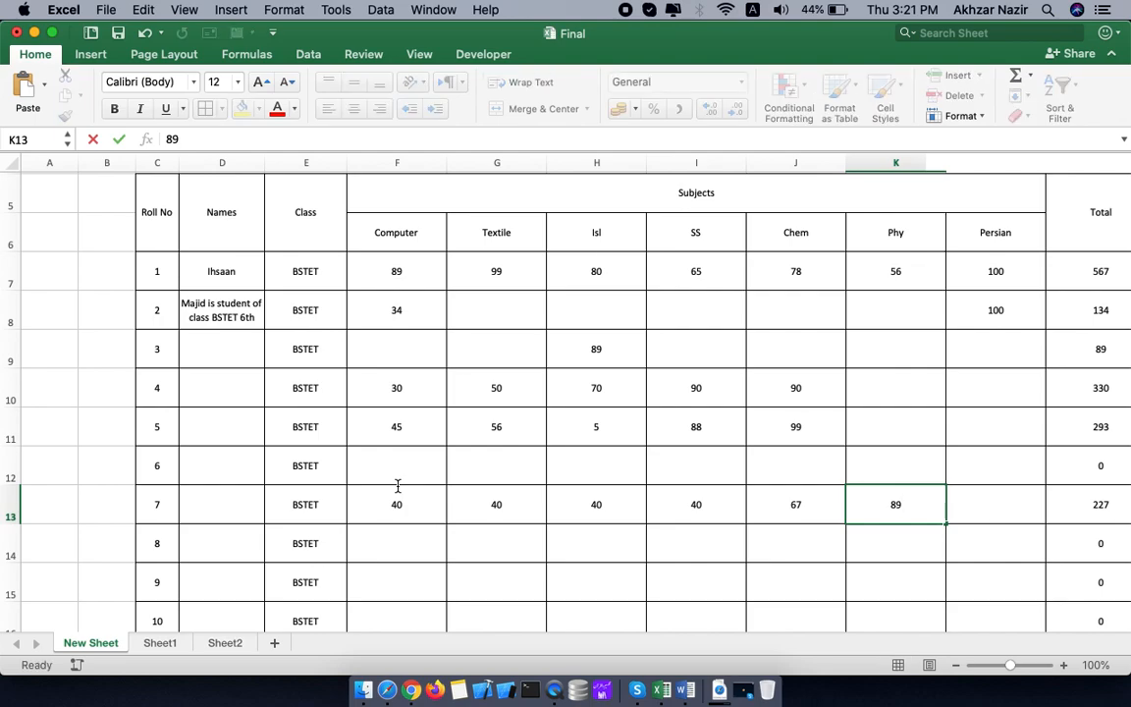
key(Tab)
text(90)
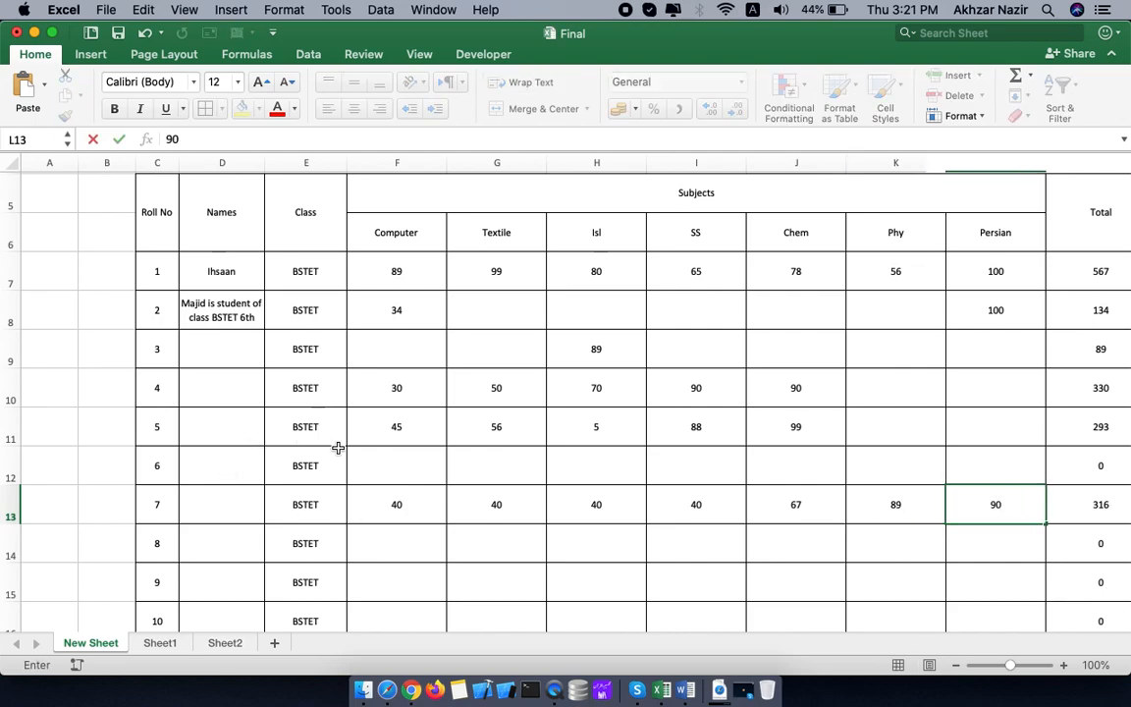
- Enter roll number 6's marks: 0 for Computer, 33 for Textile and 78 for Isl
click(396, 478)
text(0)
key(Tab)
text(33)
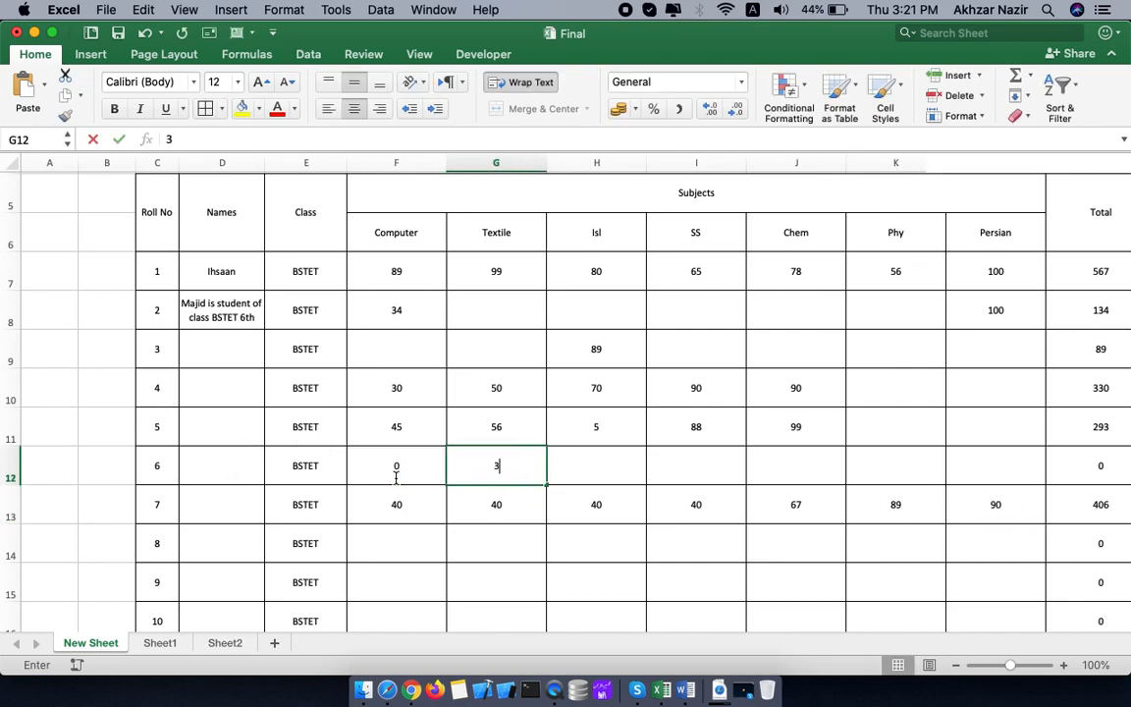
key(Tab)
text(78)
key(Tab)
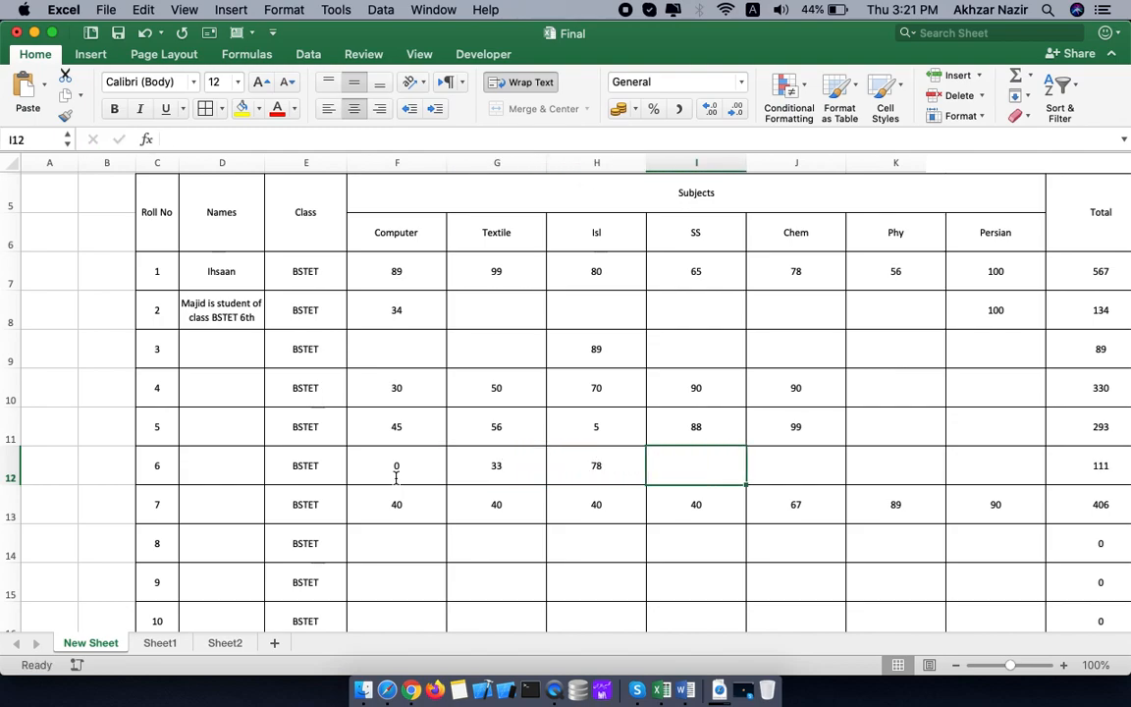
- Change roll number 6's Computer mark to 44 and enter 90 for Chem, leaving SS blank
click(412, 466)
text(44)
key(Tab)
key(Tab)
key(Tab)
key(Tab)
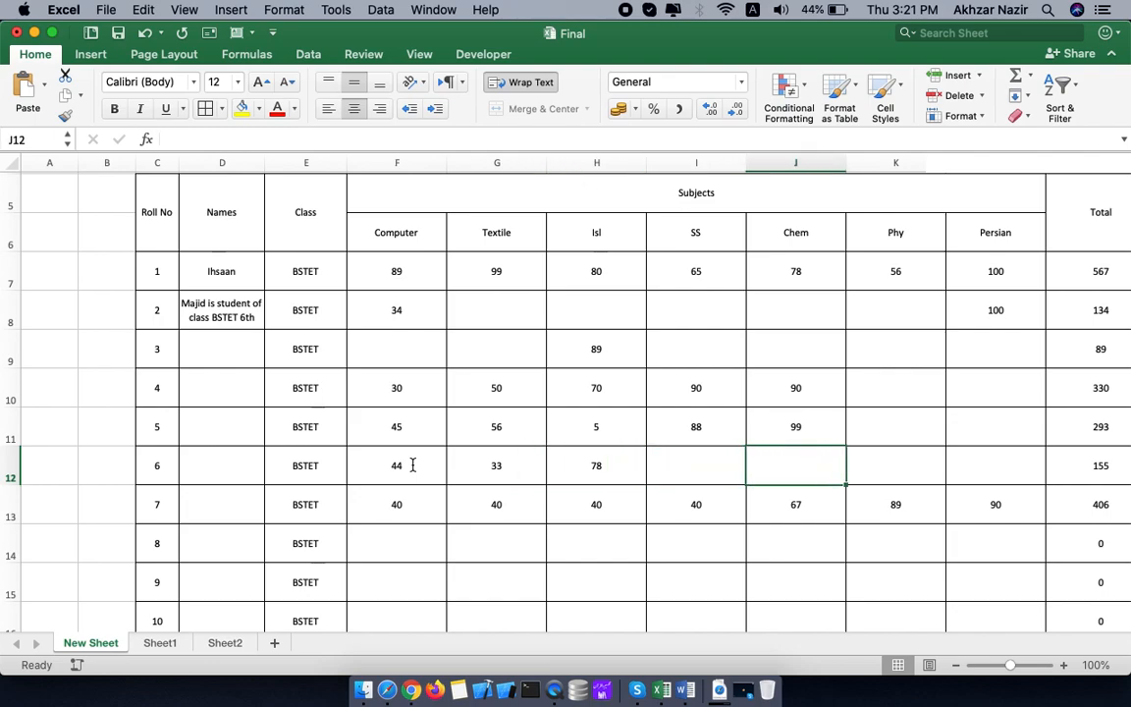
text(90)
key(Tab)
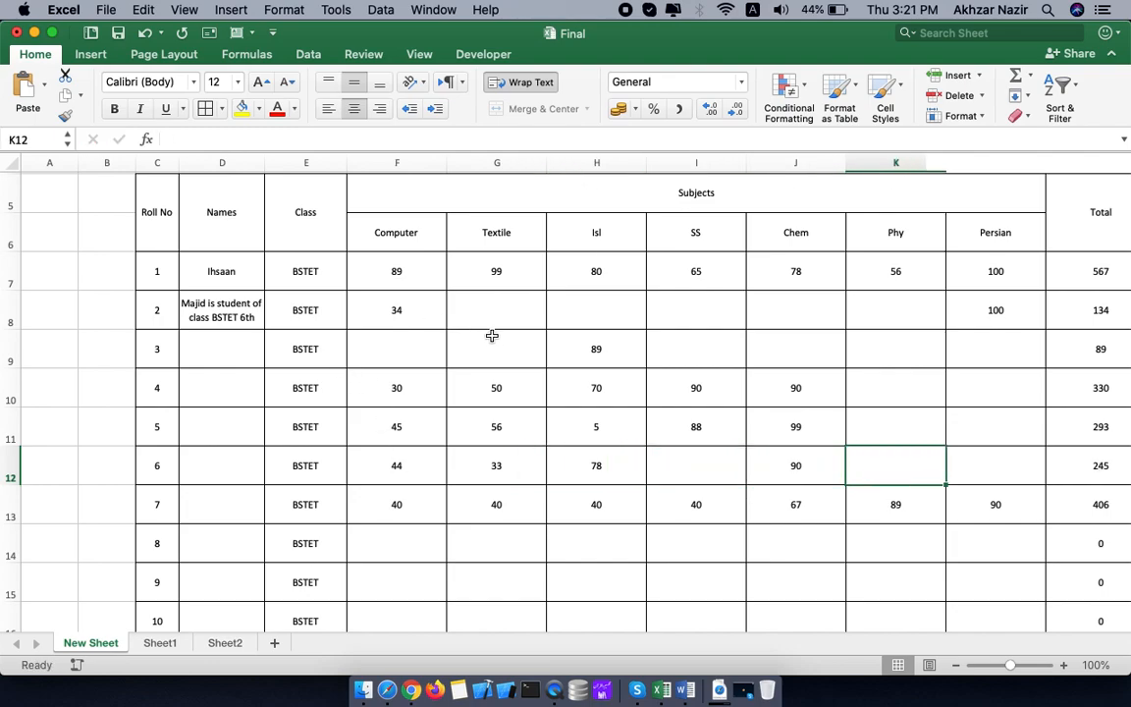
- Enter 67 as roll number 2's Isl mark and fill the COUNT formula from N7 down to N13
click(610, 319)
text(67)
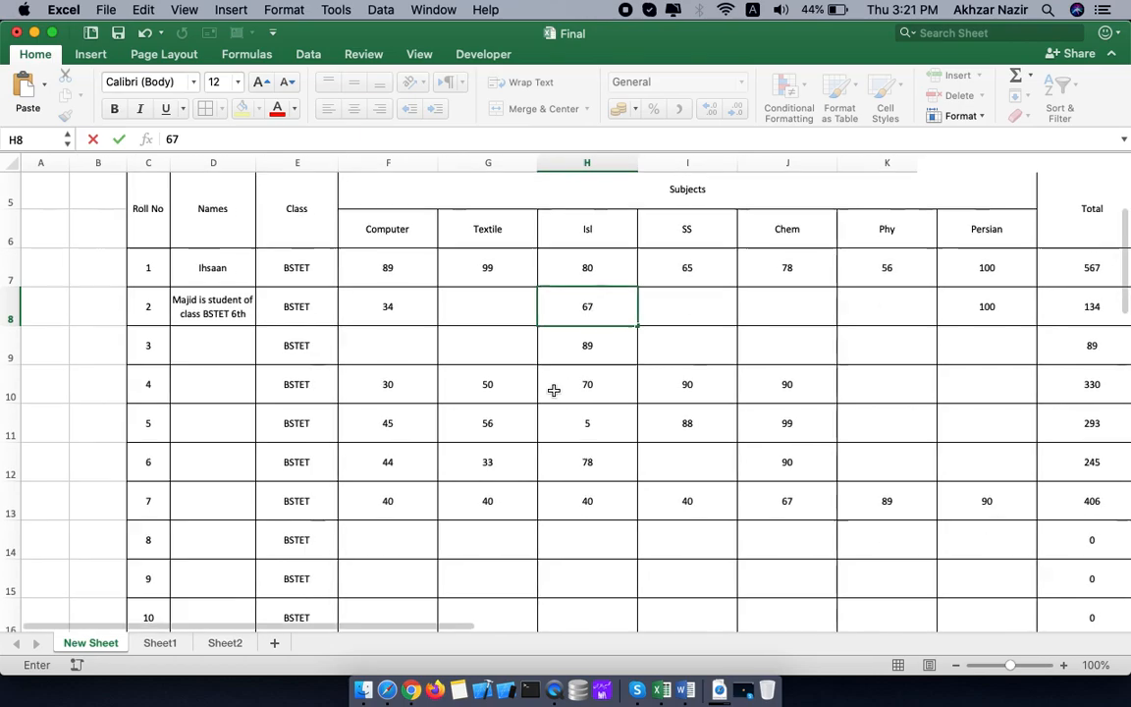
scroll(552, 389, right, 10)
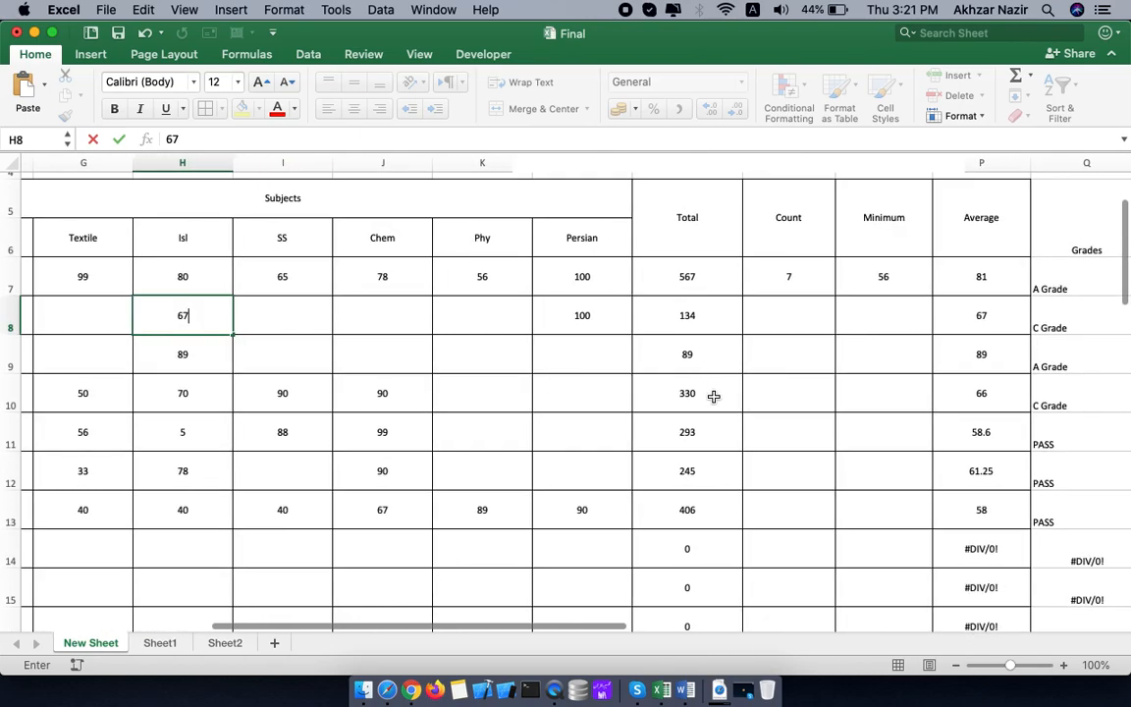
click(823, 285)
drag(832, 296, 827, 505)
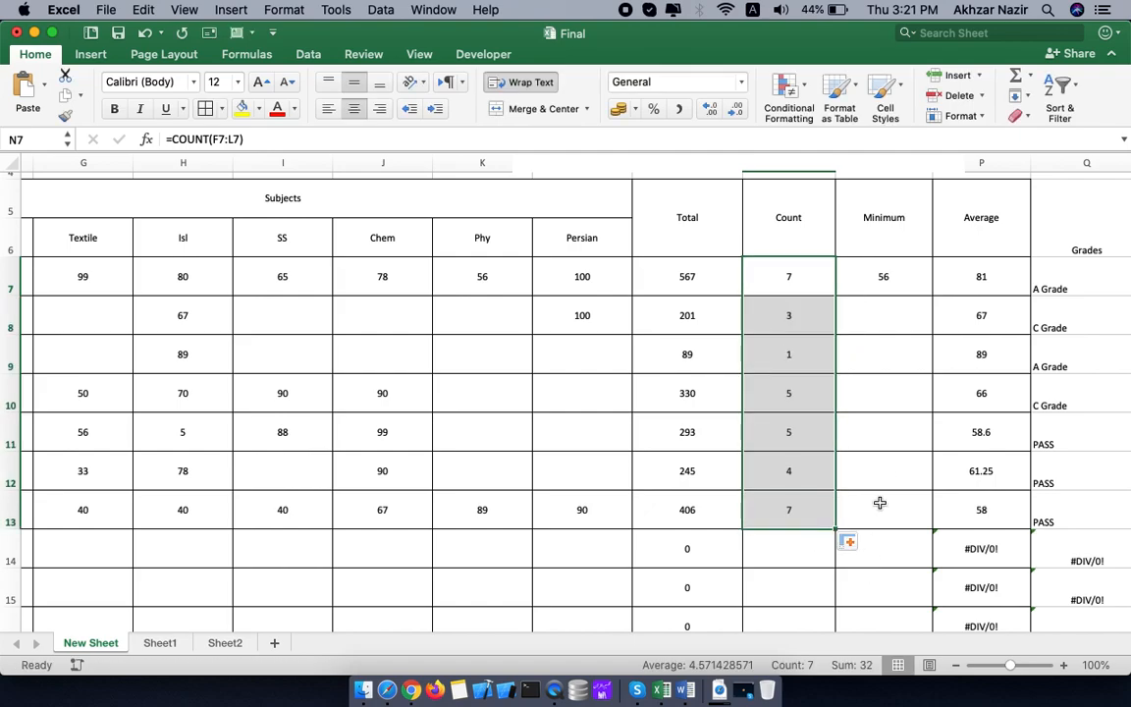
- Fill the MIN formula in O7 and the AVERAGE formula in P7 down to row 13
click(913, 282)
drag(930, 296, 835, 545)
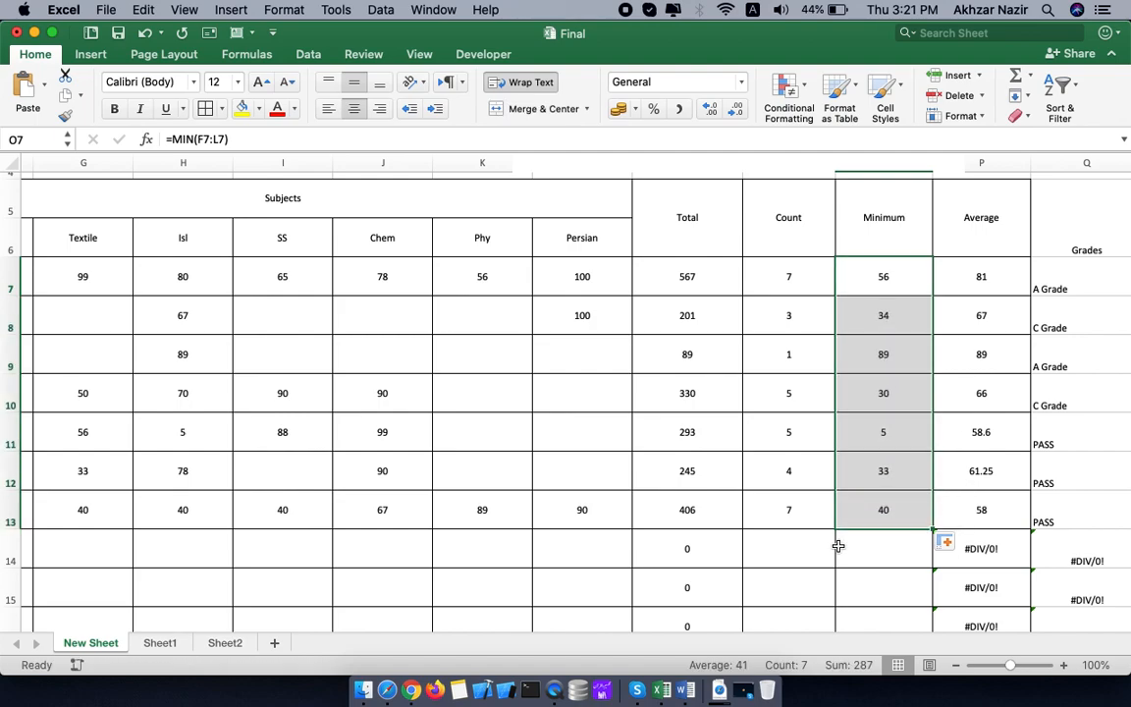
click(1005, 287)
drag(1030, 295, 1029, 527)
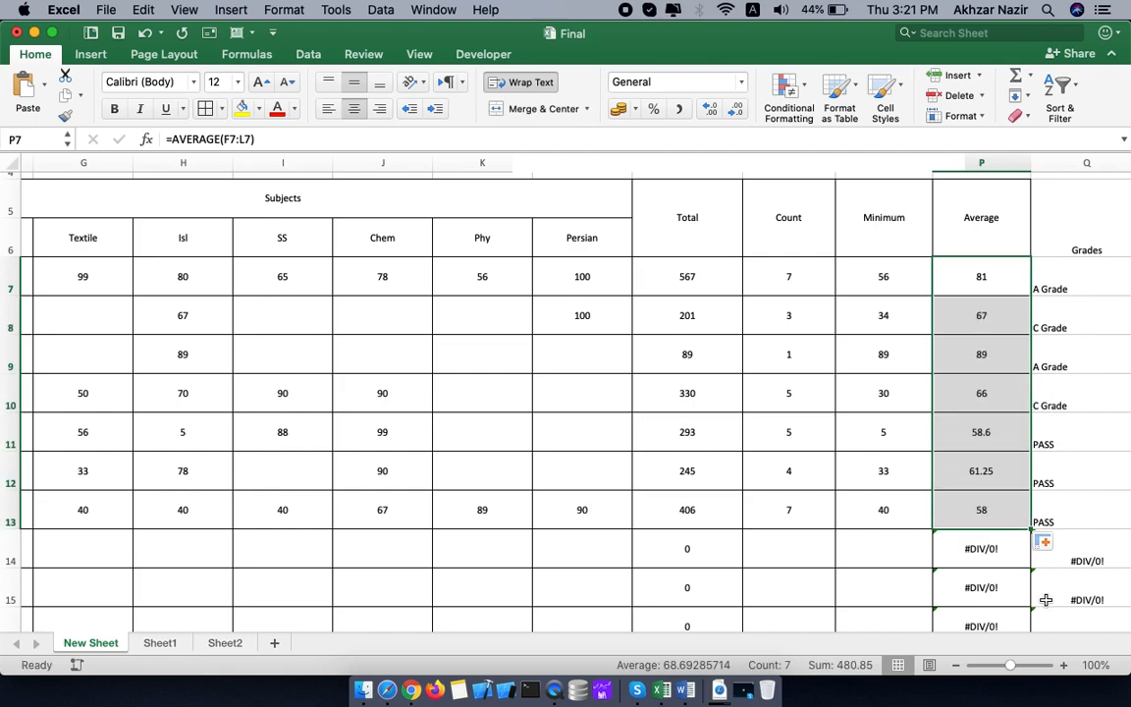
- Copy the nested IF grade formula from Q10 down through Q13
scroll(770, 586, down, 1)
scroll(770, 586, right, 5)
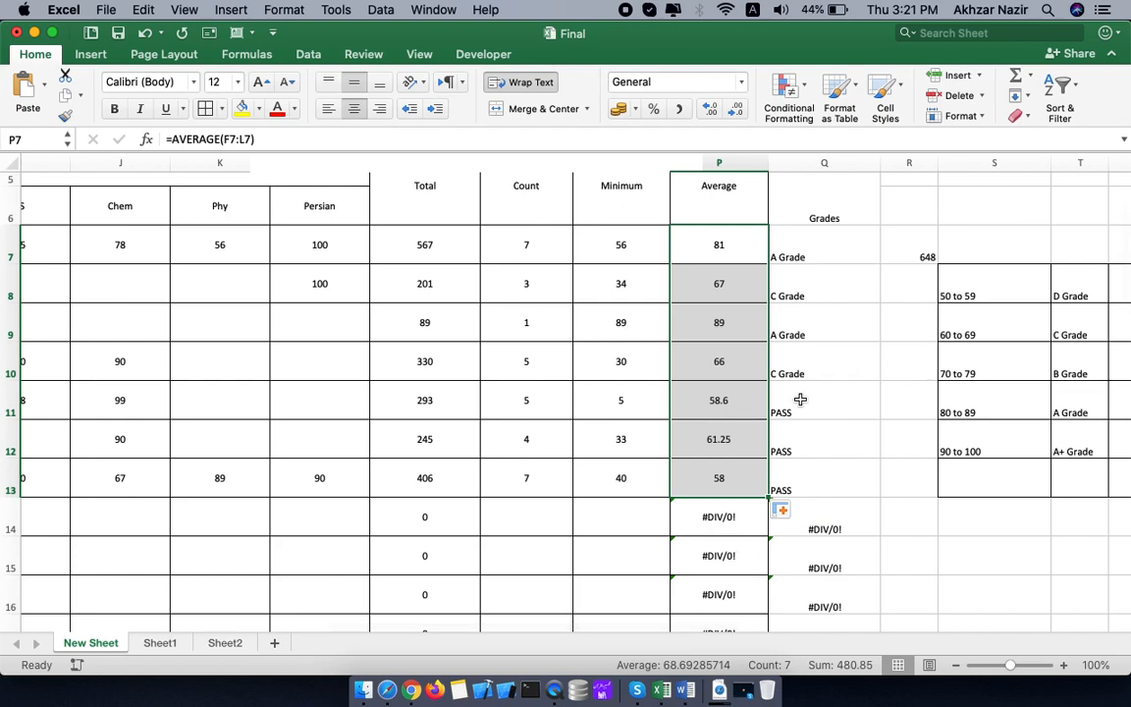
click(855, 359)
drag(881, 381, 880, 491)
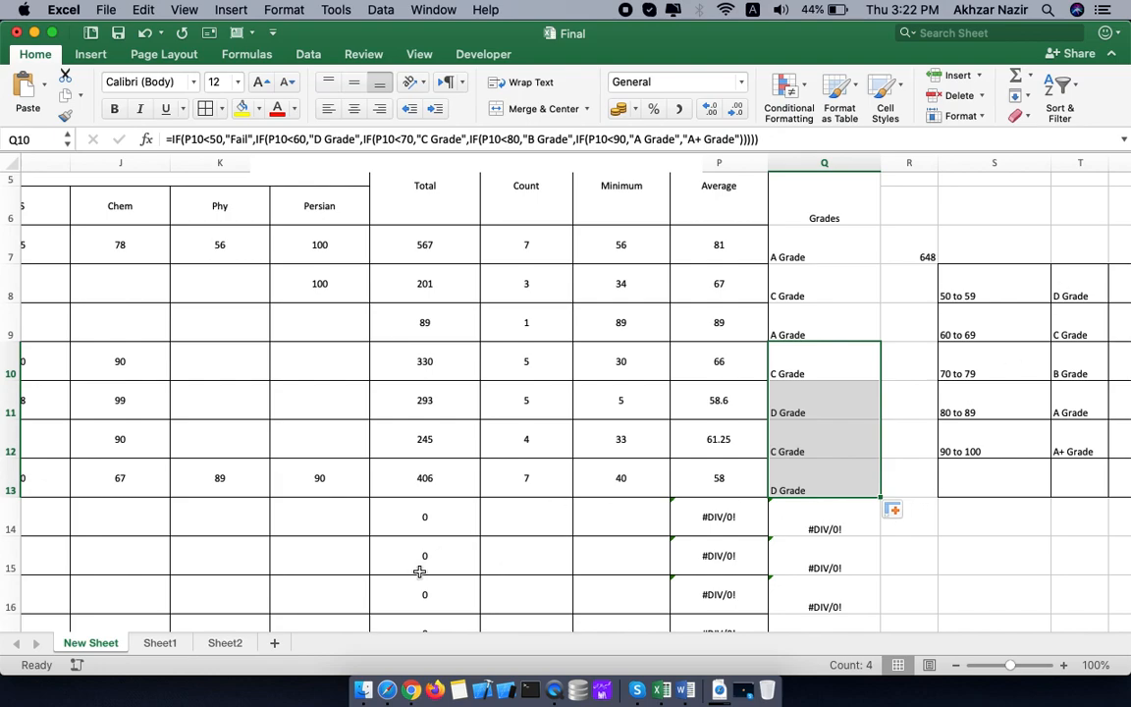
scroll(419, 572, left, 10)
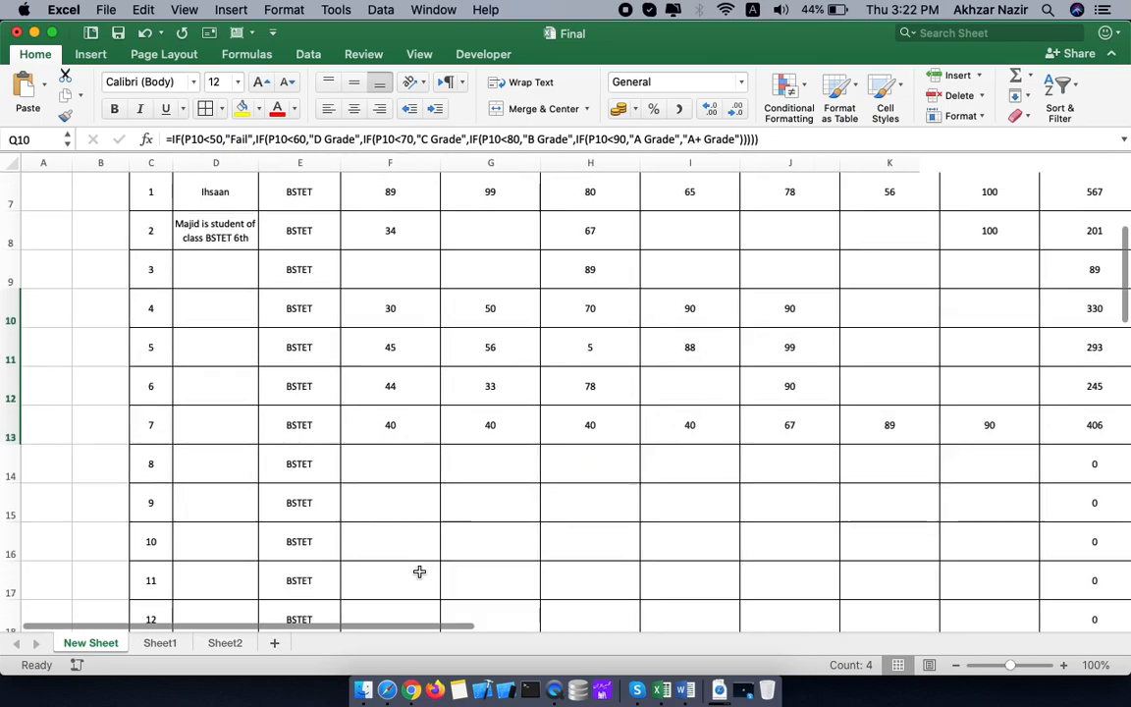
scroll(420, 571, down, 10)
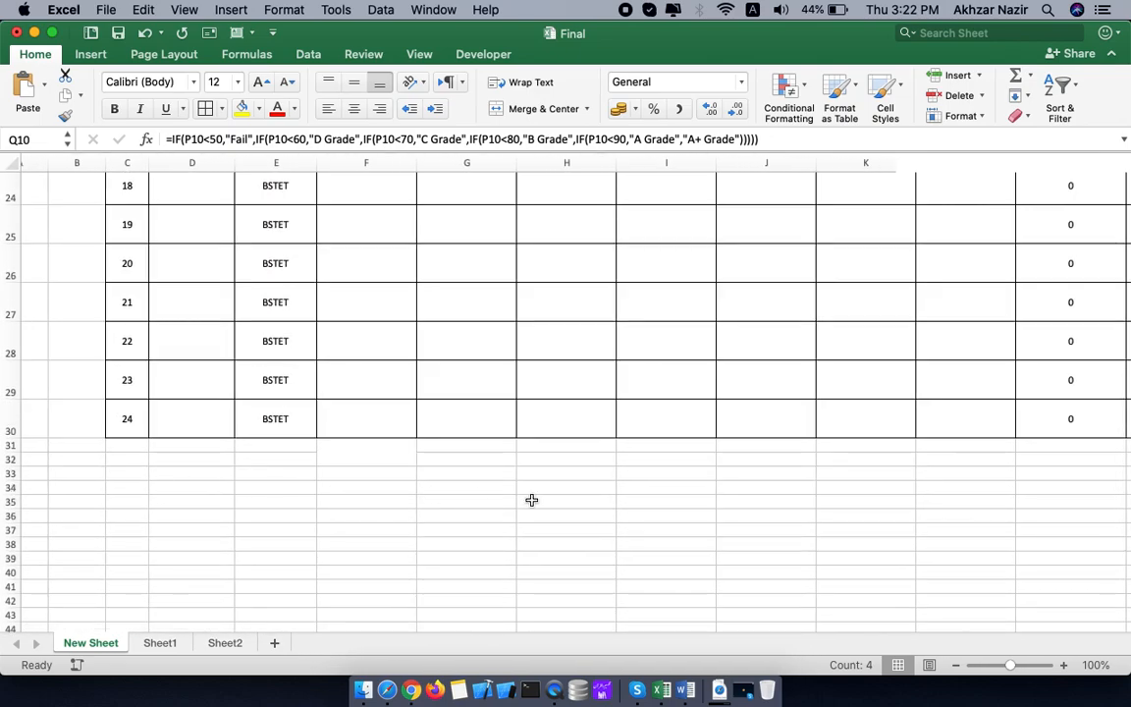
scroll(531, 501, right, 10)
scroll(531, 501, up, 10)
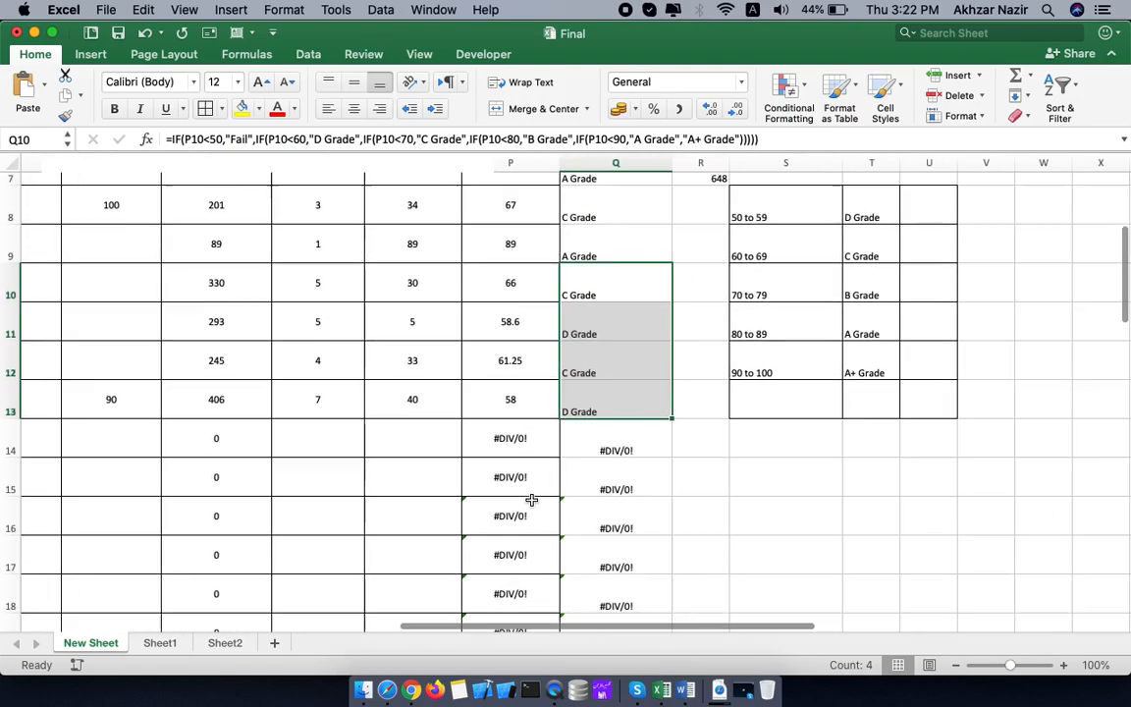